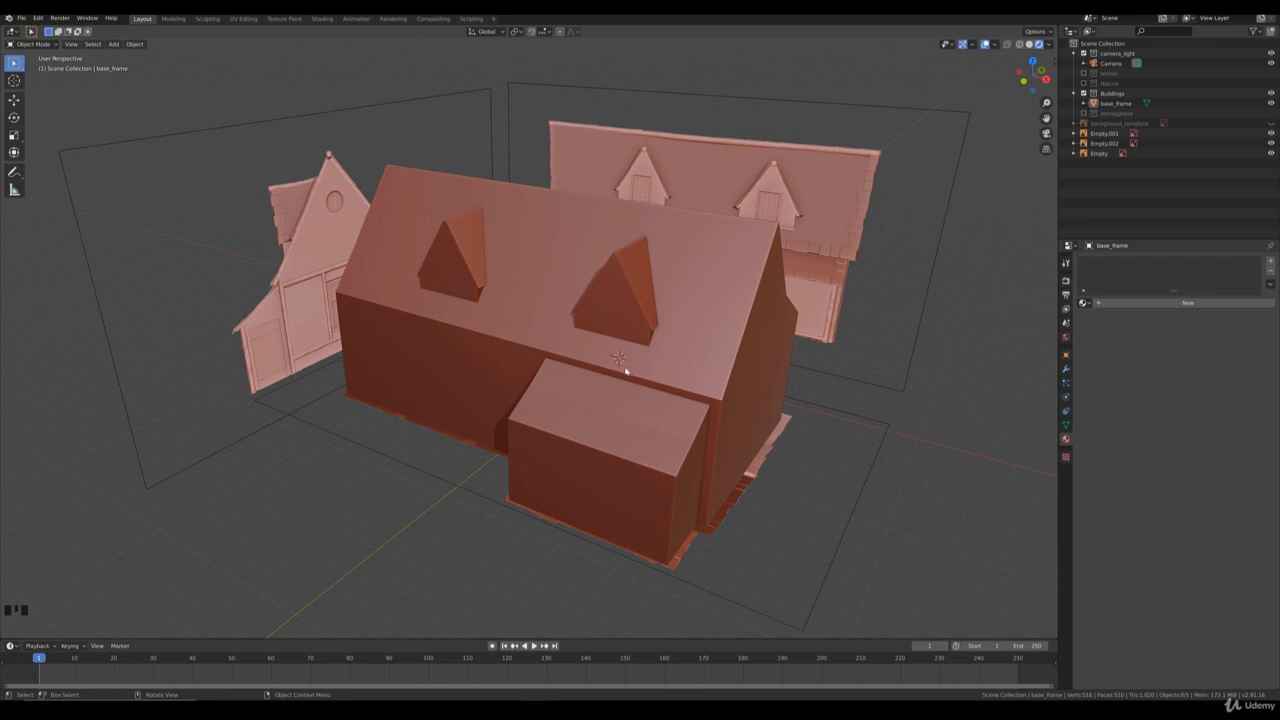
middle_drag(713, 371, 691, 366)
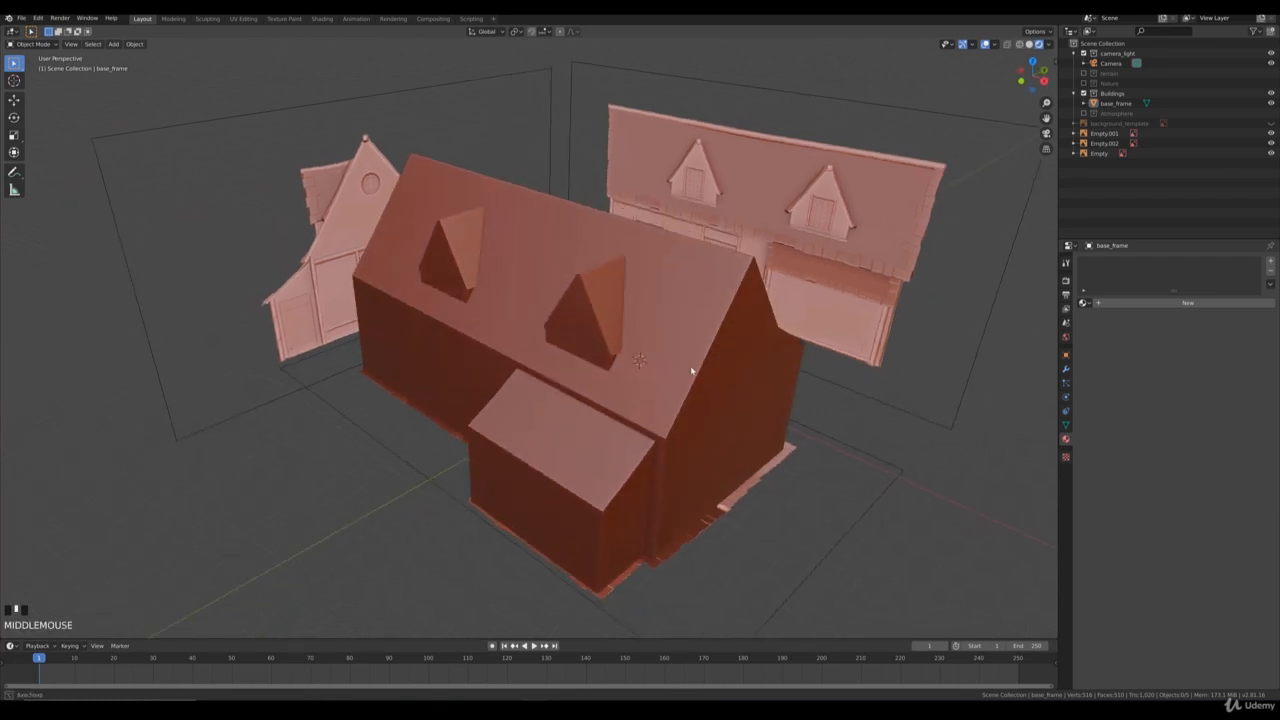
middle_drag(570, 328, 659, 410)
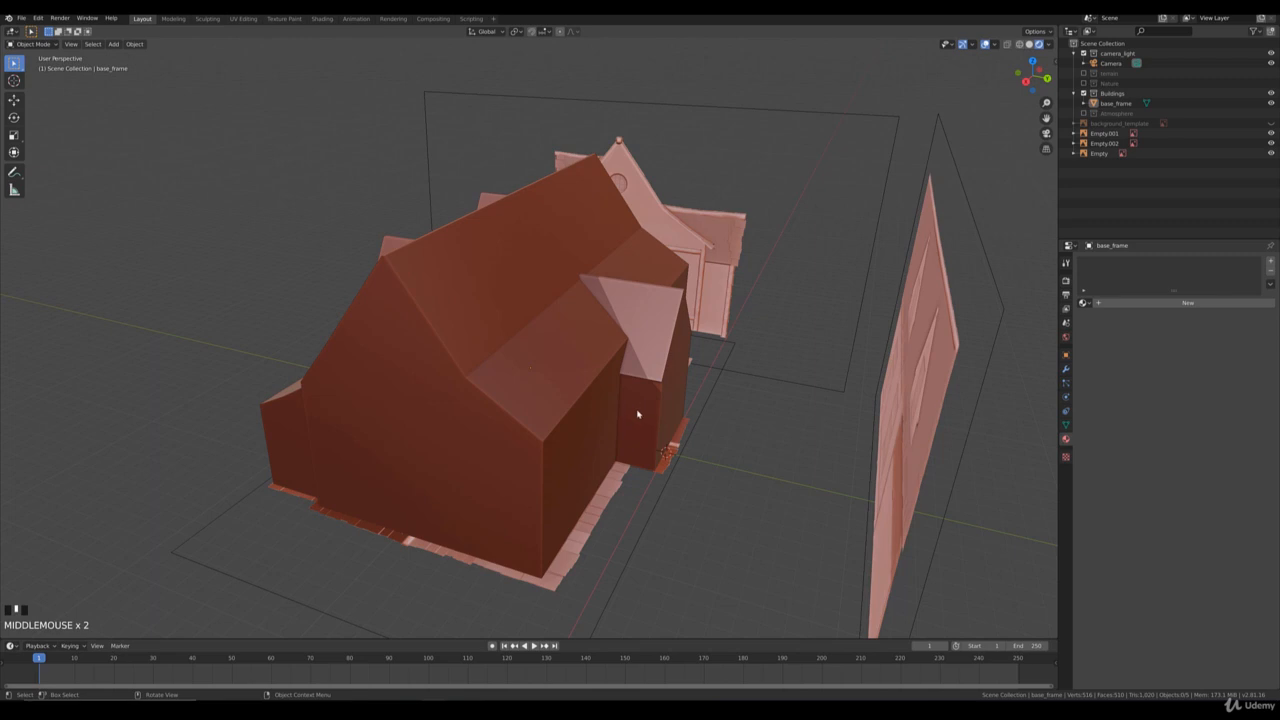
middle_drag(427, 381, 540, 340)
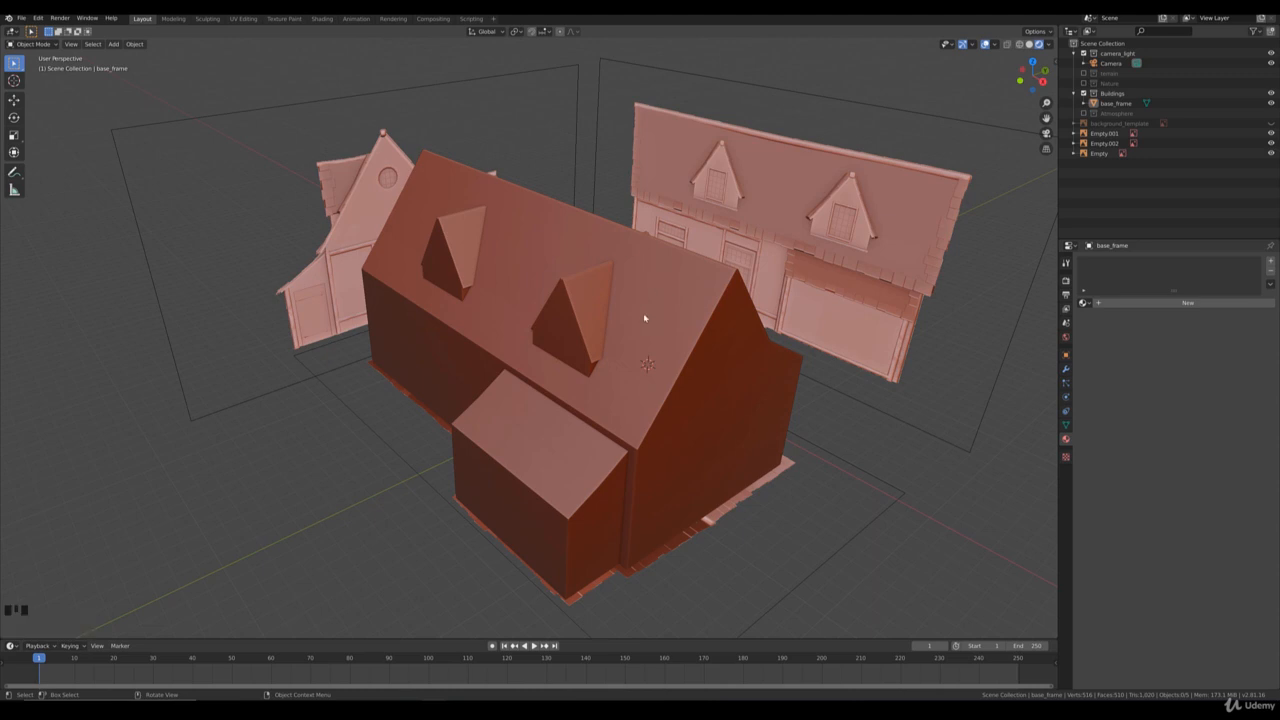
middle_drag(465, 370, 520, 377)
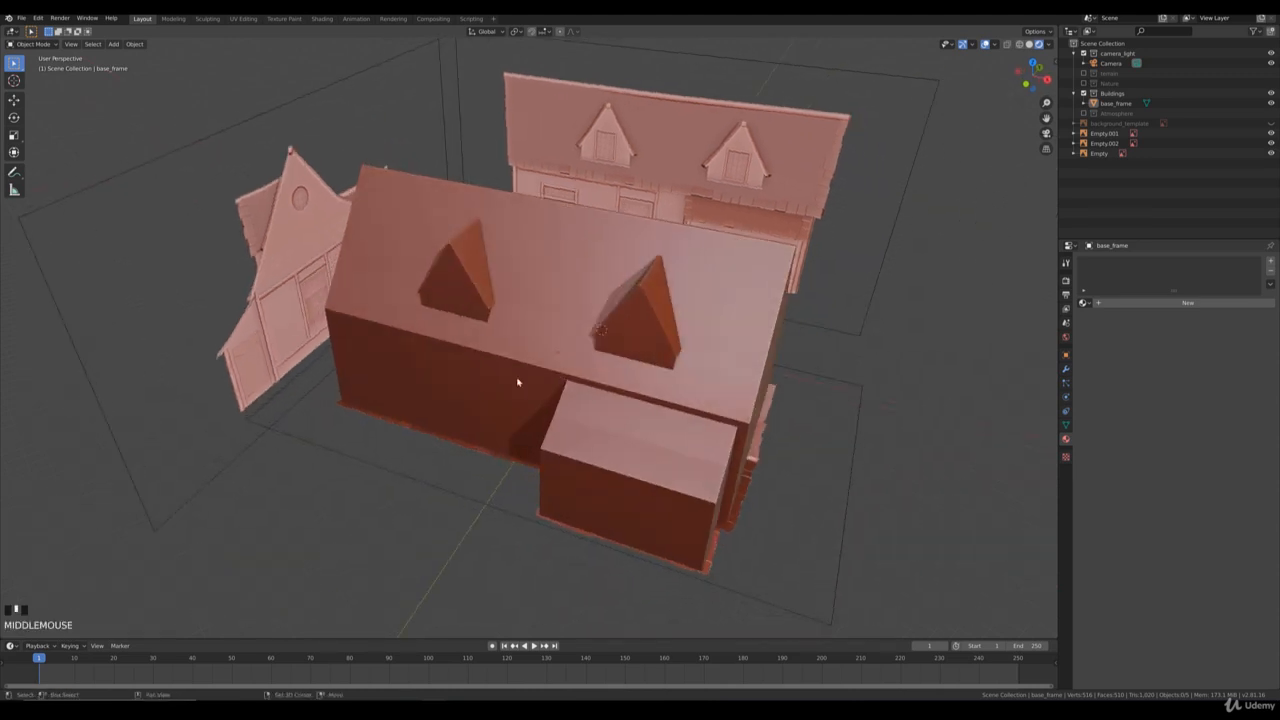
Enter Edit Mode on the base_frame house mesh and inspect the overhanging roofs of the two dormers
scroll(530, 380, up, 4)
click(567, 311)
key(Tab)
click(566, 263)
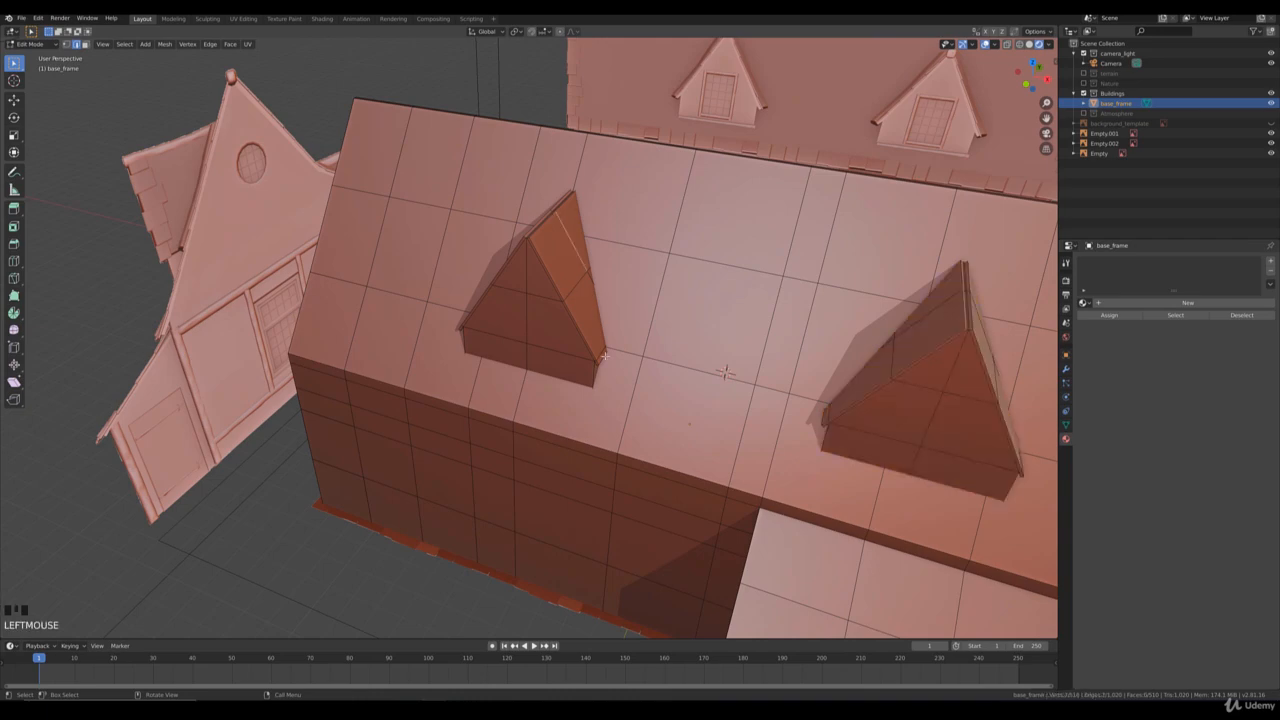
middle_drag(566, 263, 600, 360)
scroll(605, 363, up, 2)
scroll(605, 363, up, 2)
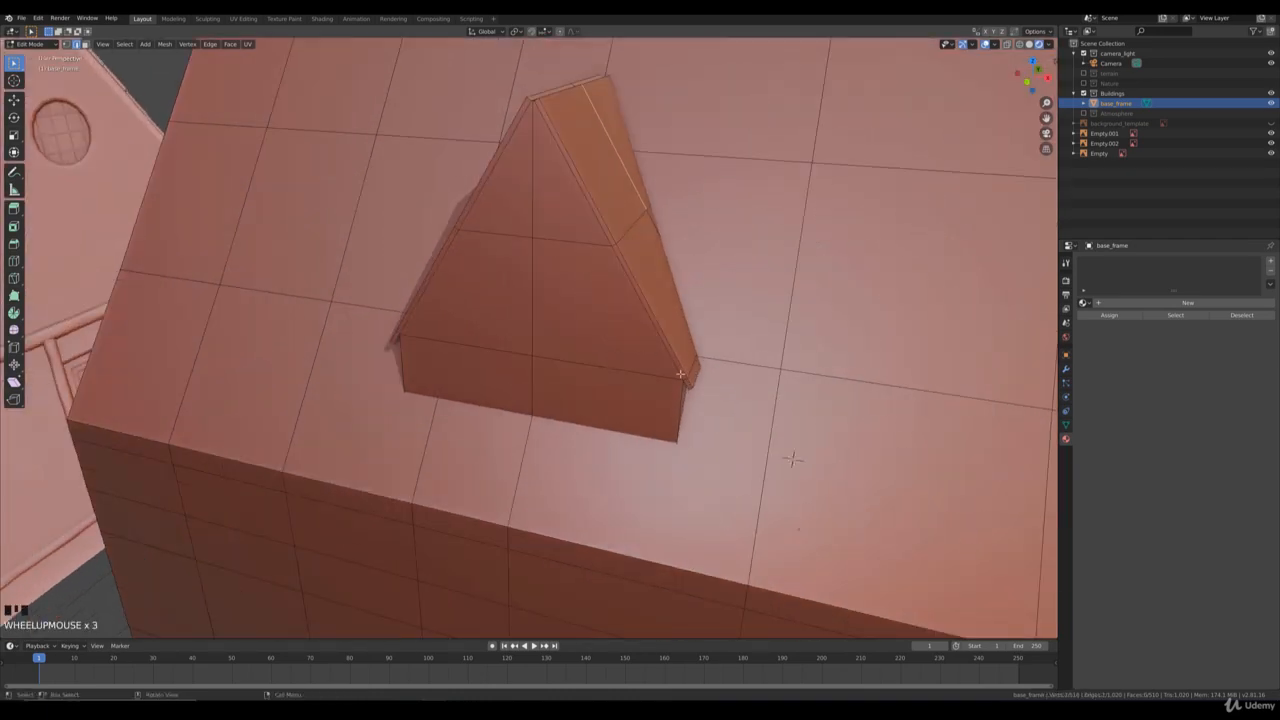
scroll(681, 377, down, 3)
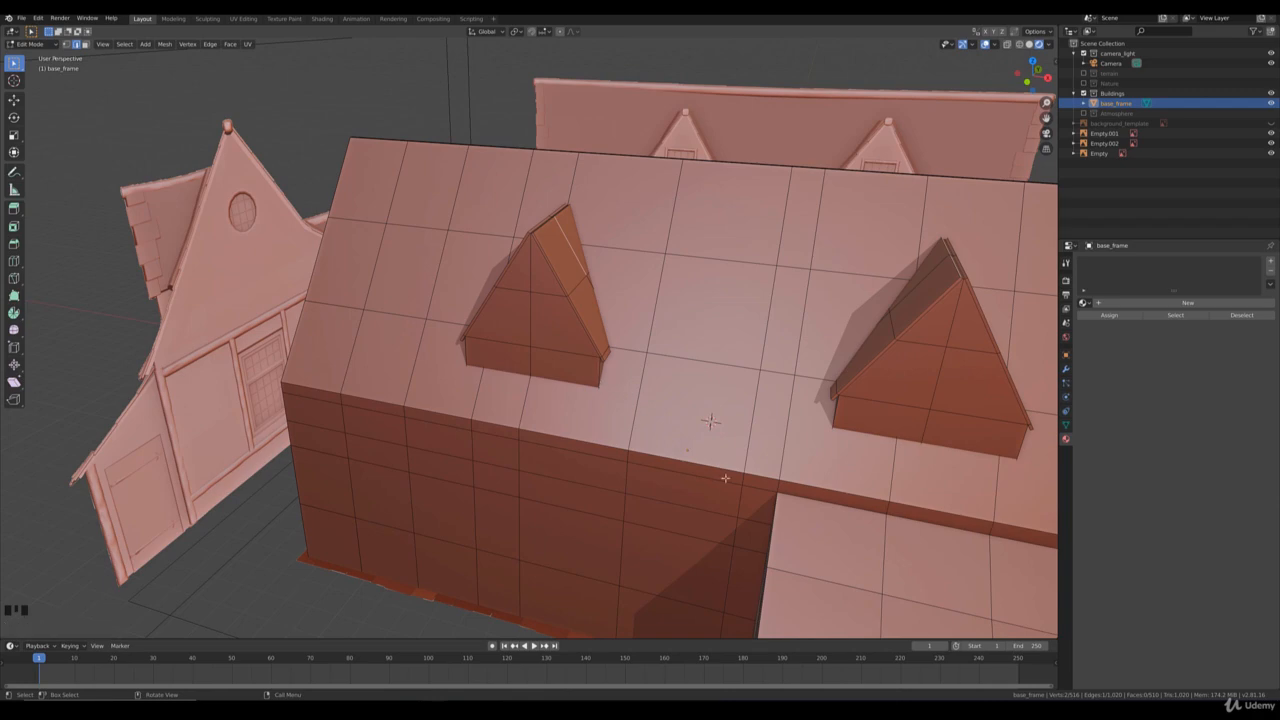
middle_drag(620, 411, 609, 404)
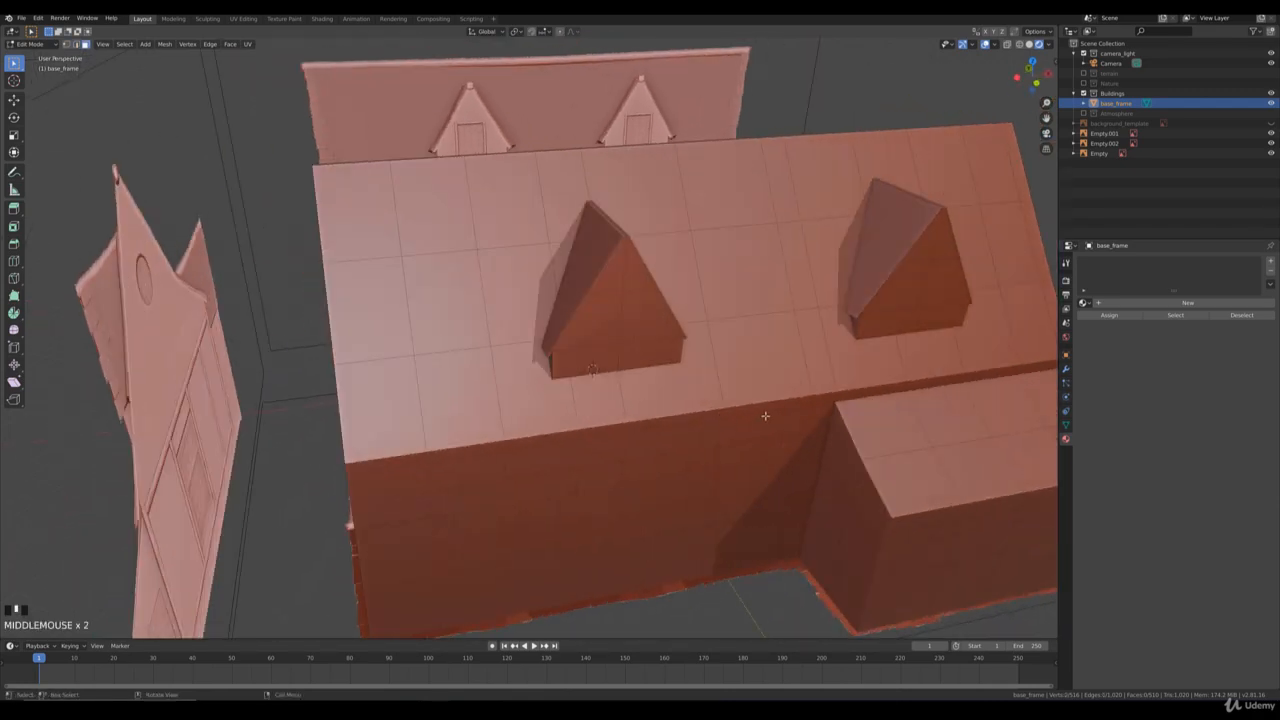
Select all main roof faces around the two dormers on their slope and extrude them slightly outward to thicken the roof
middle_drag(765, 415, 736, 326)
click(736, 326)
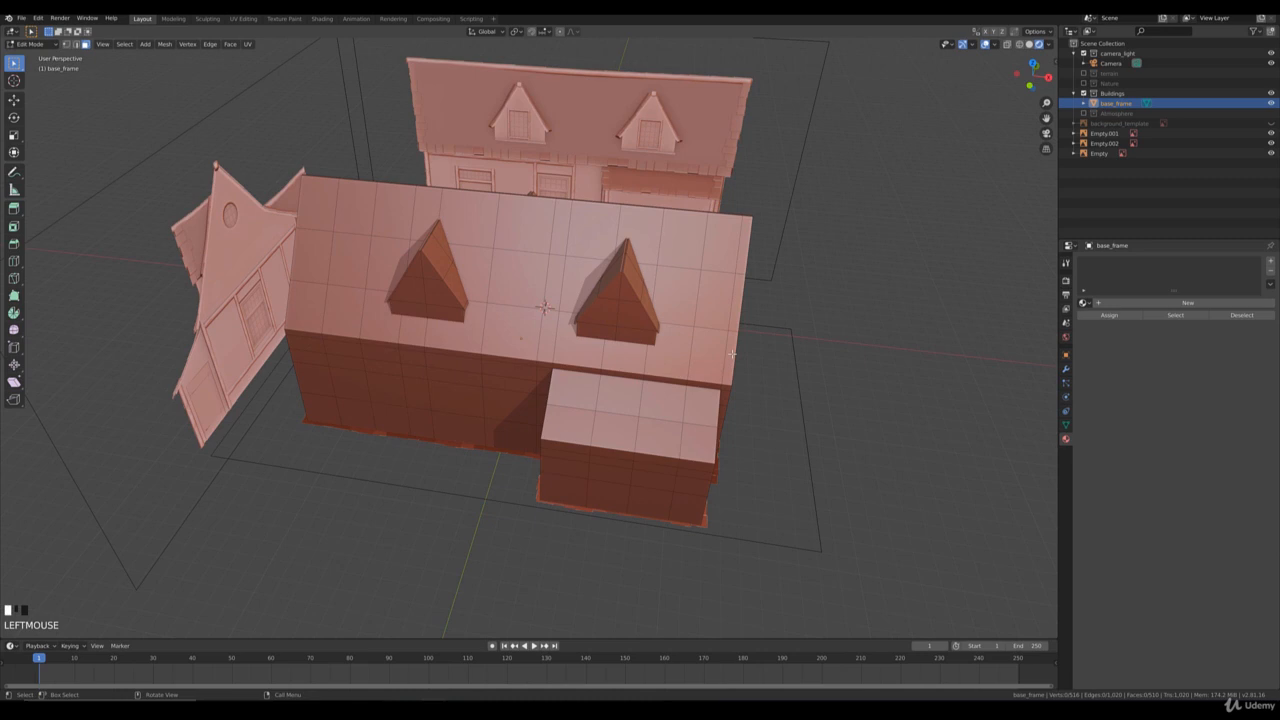
shift+click(735, 300)
shift+click(742, 245)
key(b)
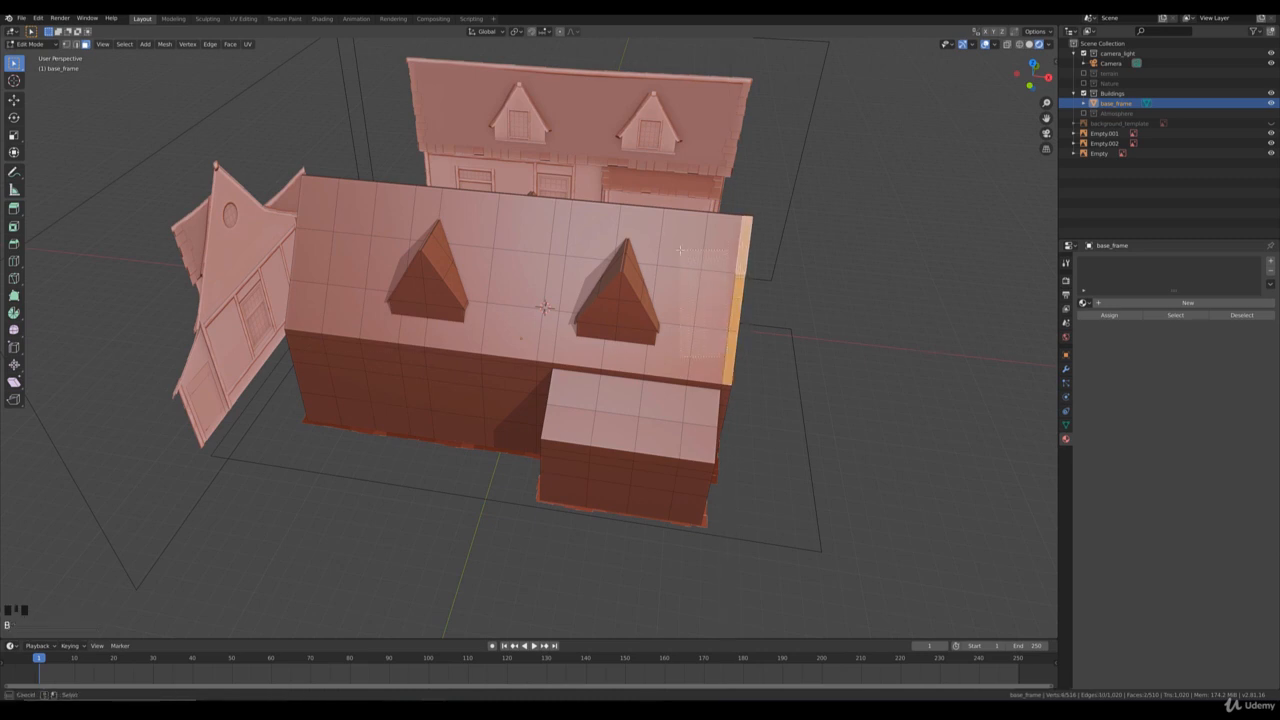
key(b)
drag(680, 250, 618, 298)
key(b)
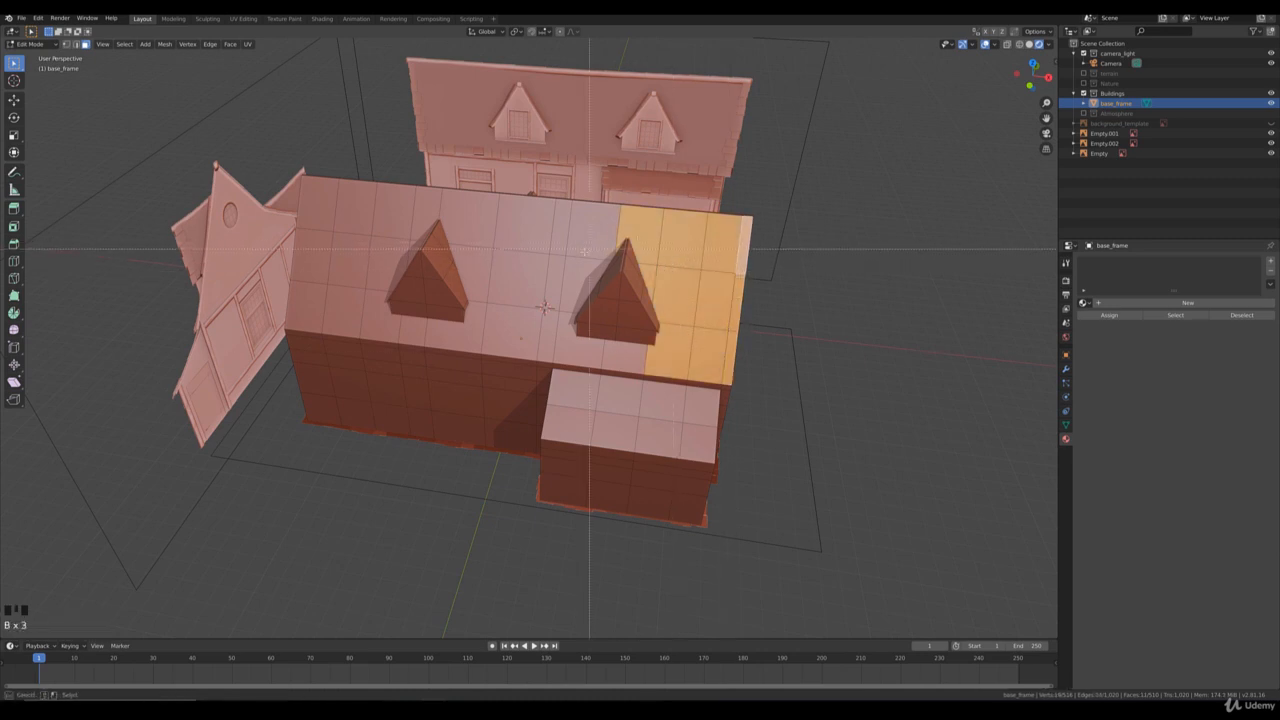
drag(612, 190, 445, 305)
key(b)
drag(555, 314, 593, 358)
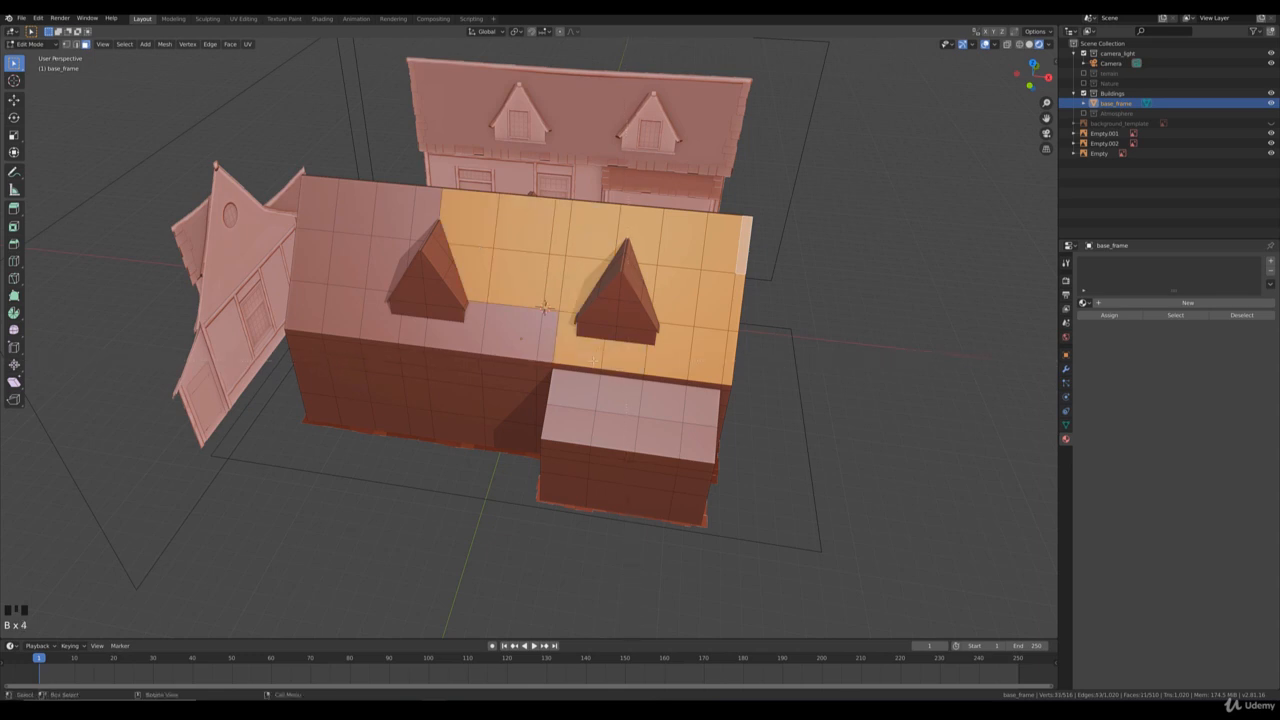
middle_drag(544, 308, 509, 305)
key(b)
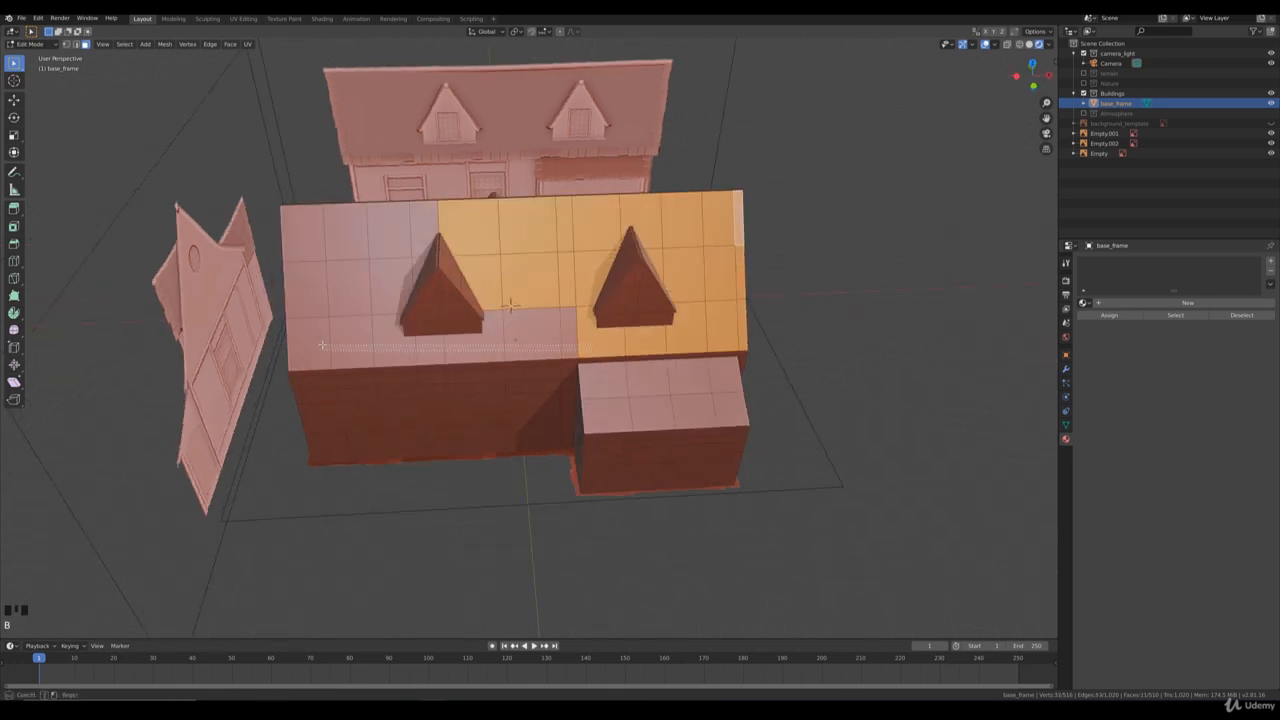
drag(322, 345, 322, 345)
key(b)
drag(300, 208, 408, 318)
key(b)
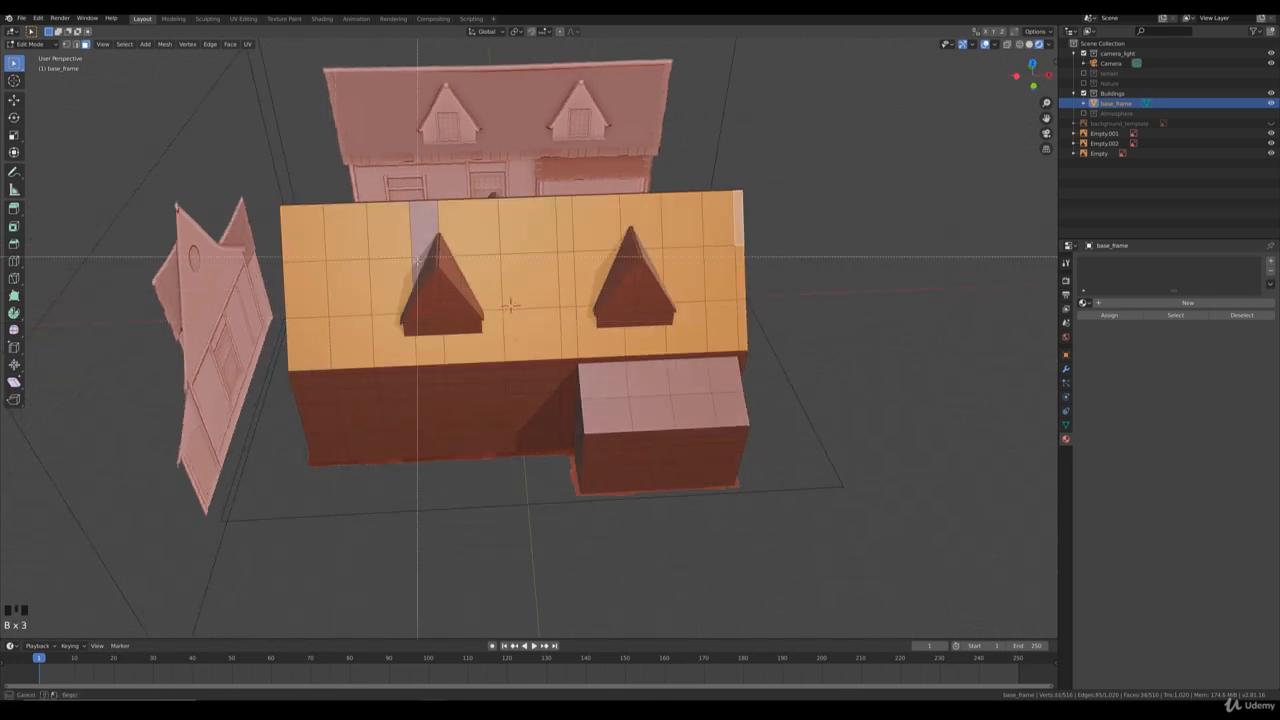
drag(405, 195, 440, 295)
middle_drag(440, 295, 740, 440)
scroll(681, 402, up, 3)
key(e)
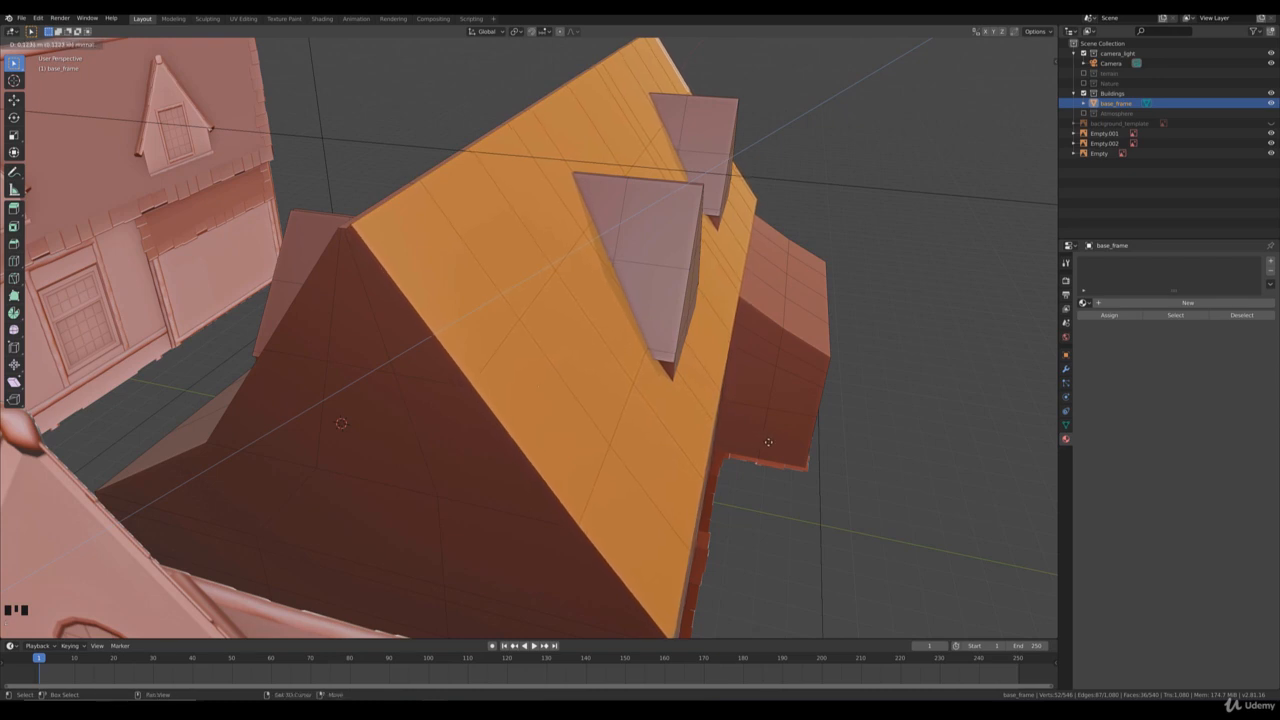
click(760, 470)
Select the narrow edge faces along the eave of the dormer-side roof and extrude them outward into an overhang
middle_drag(754, 510, 481, 257)
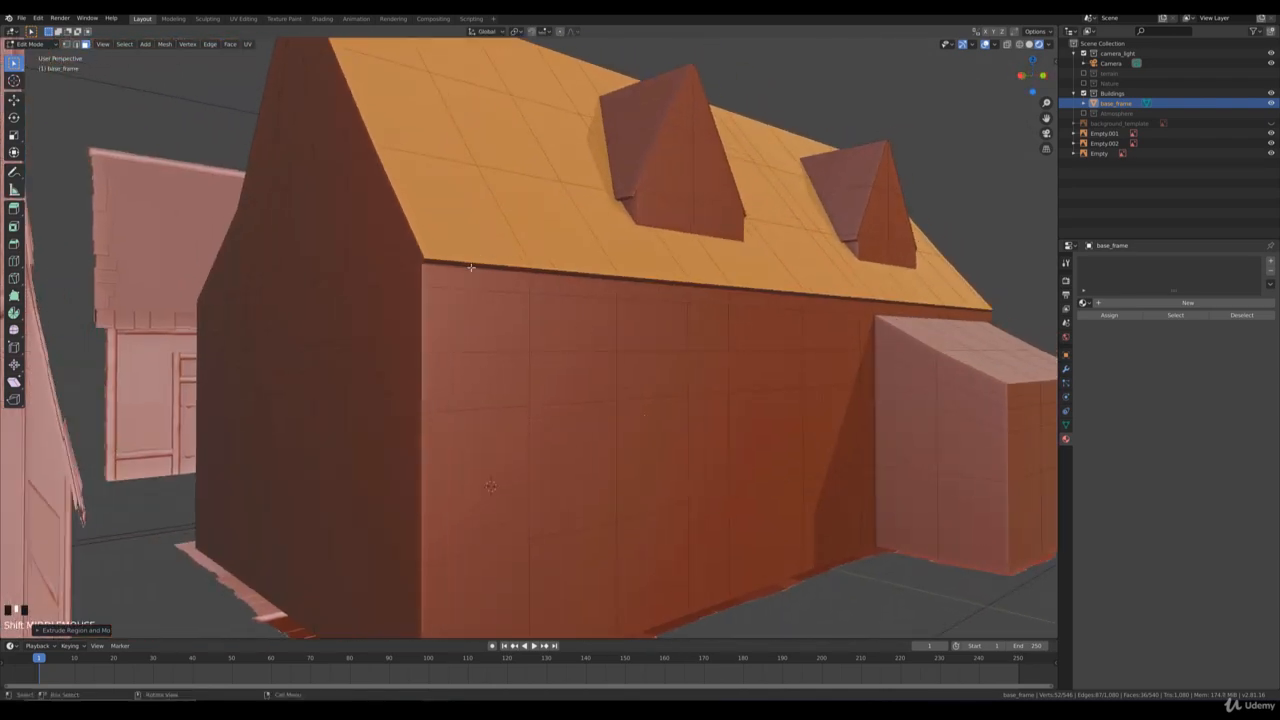
click(471, 267)
shift+click(614, 289)
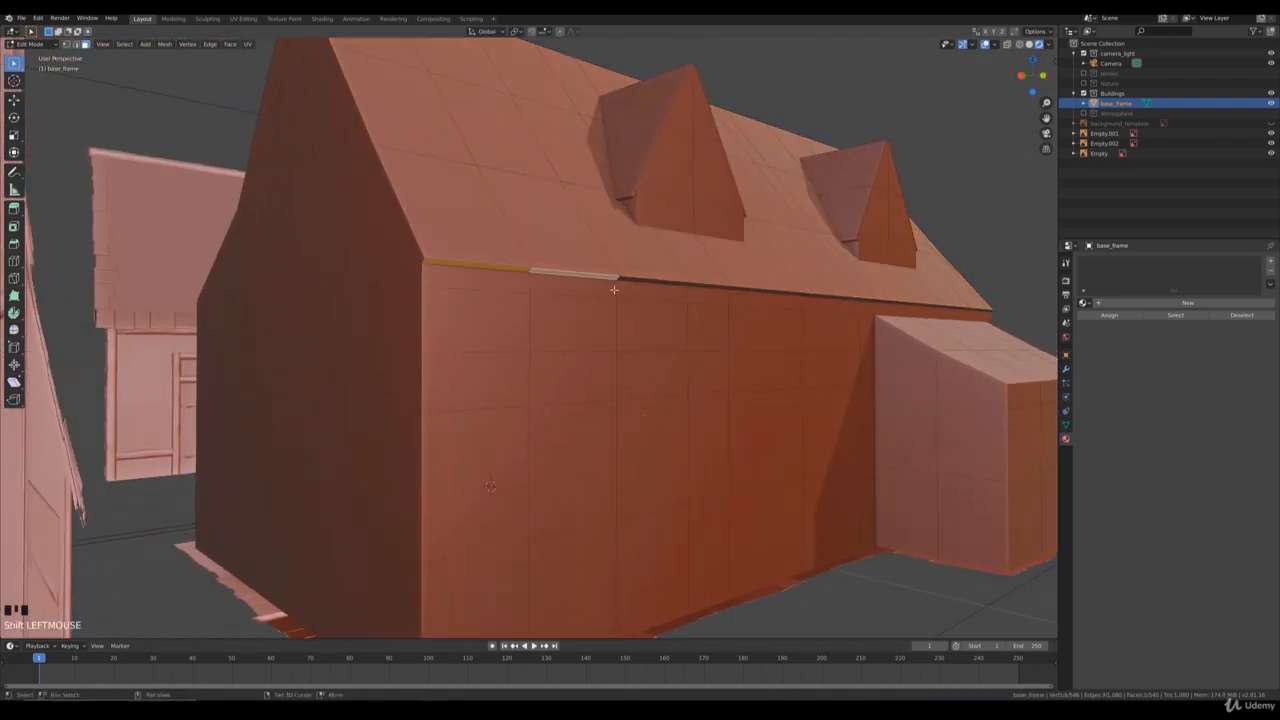
shift+click(672, 284)
scroll(700, 286, up, 4)
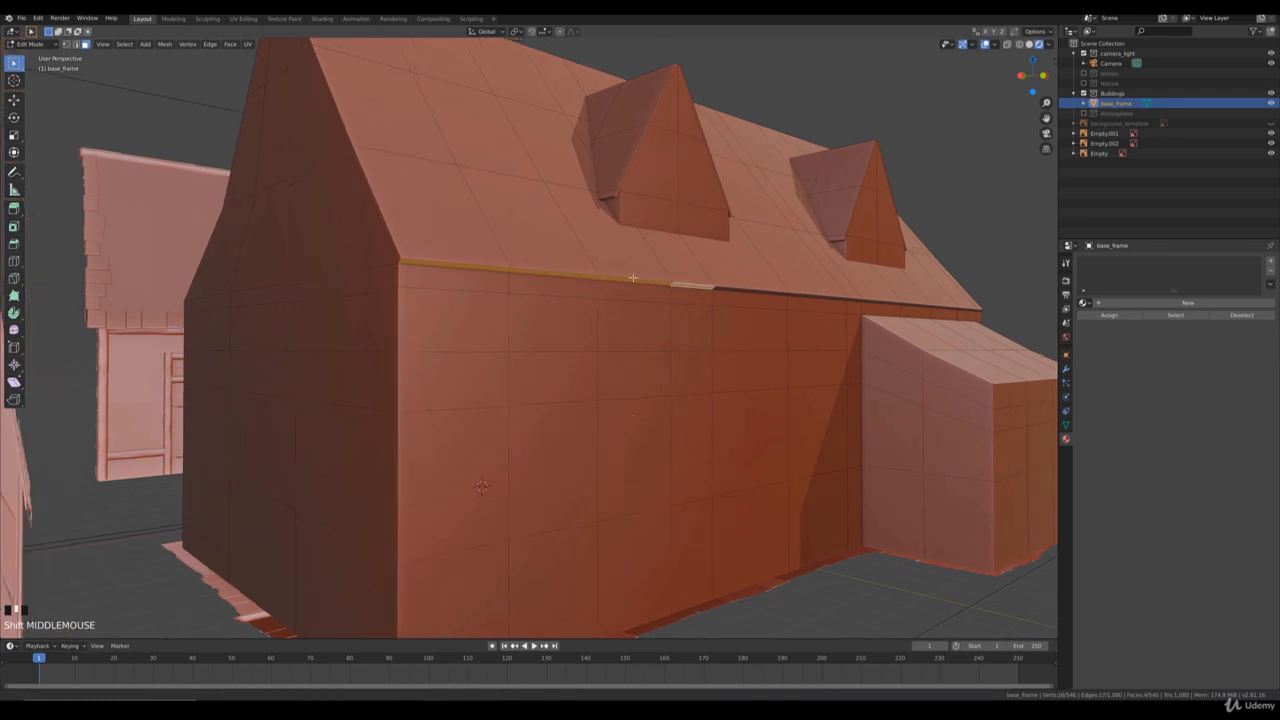
shift+click(653, 222)
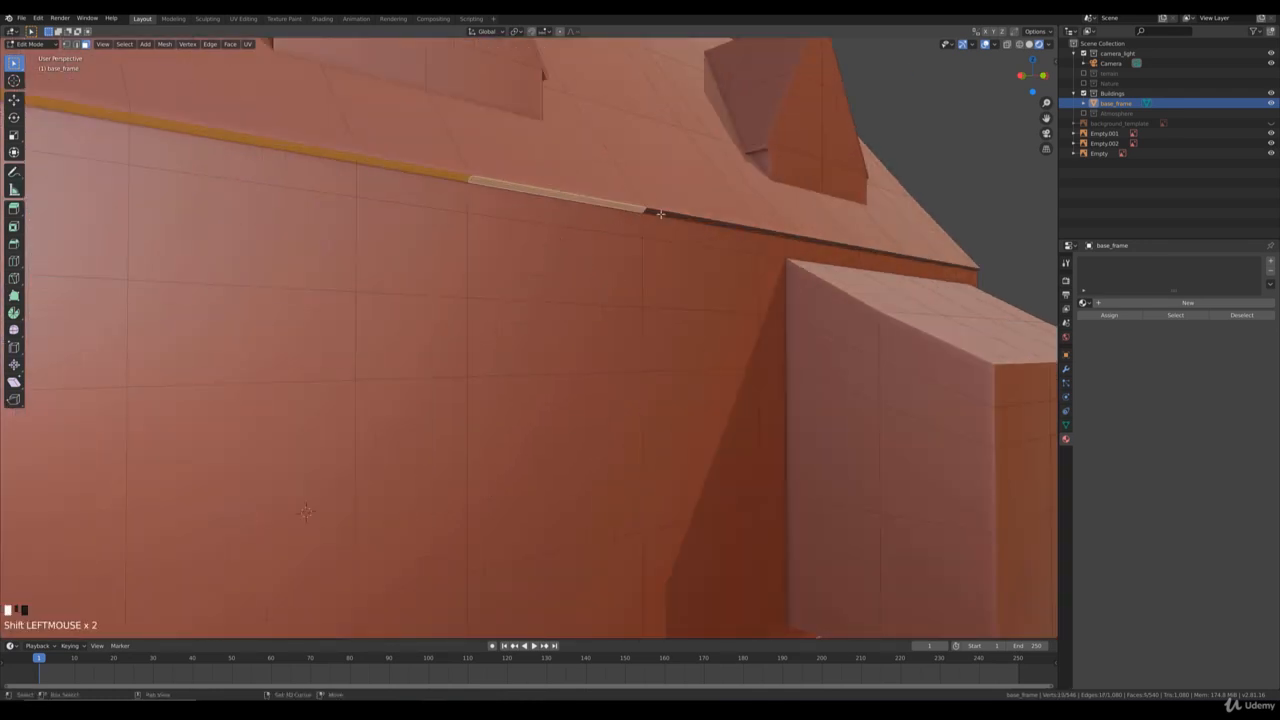
shift+click(772, 233)
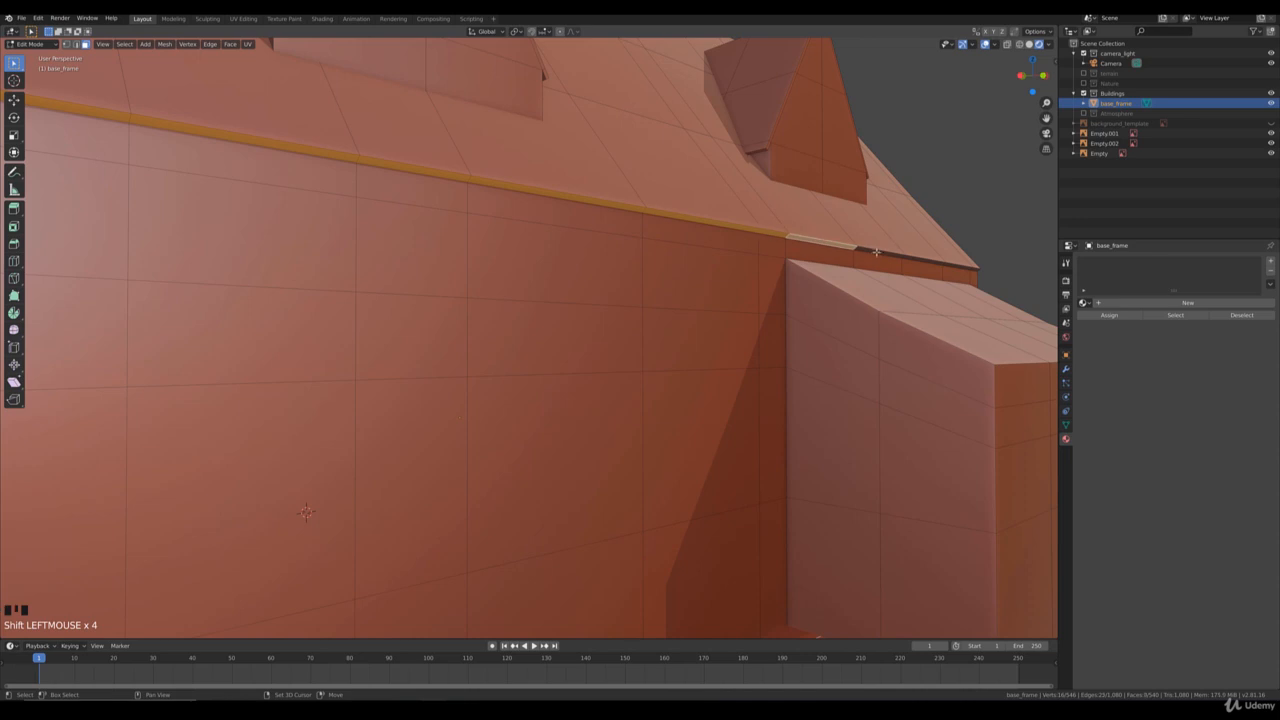
shift+click(910, 254)
shift+click(945, 263)
scroll(787, 288, down, 3)
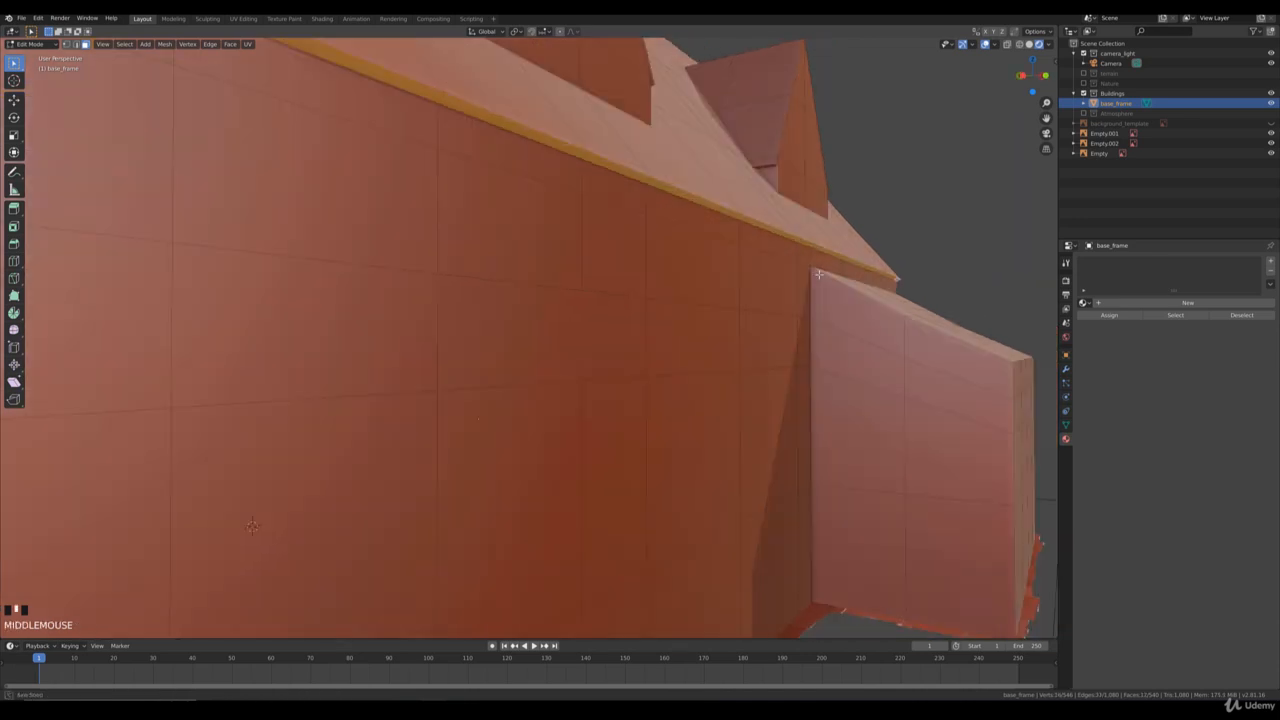
key(e)
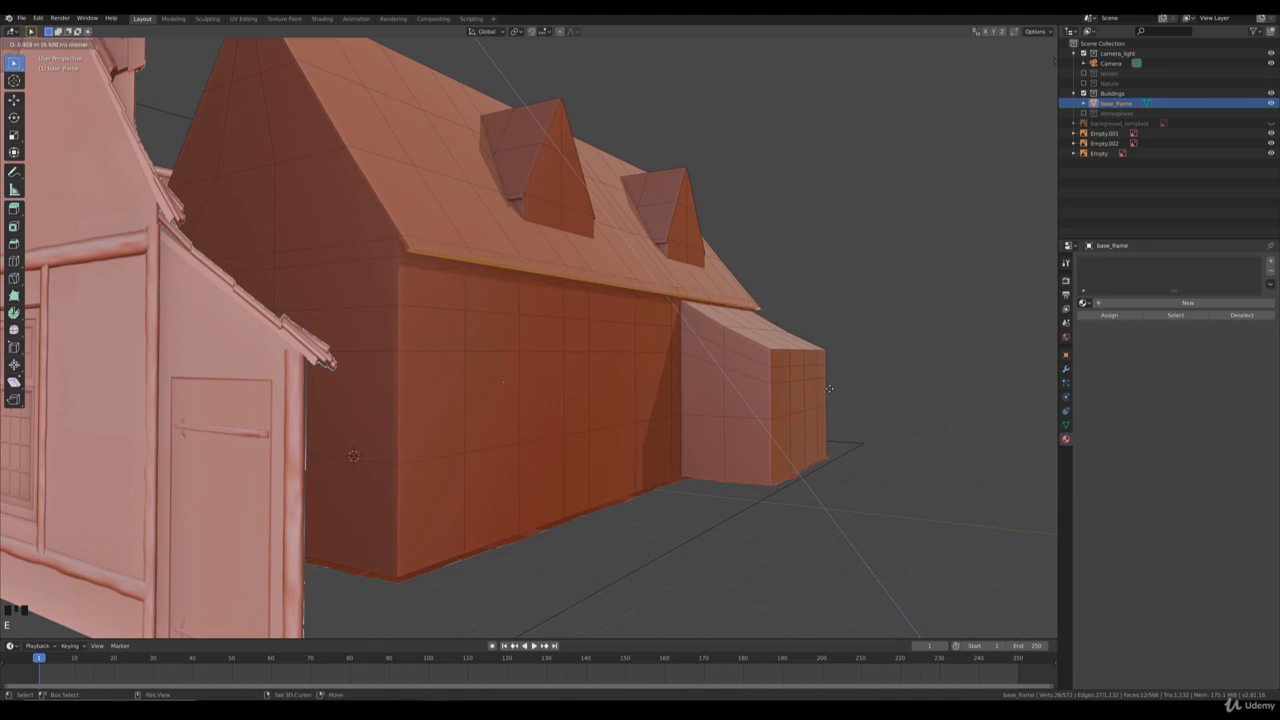
click(828, 388)
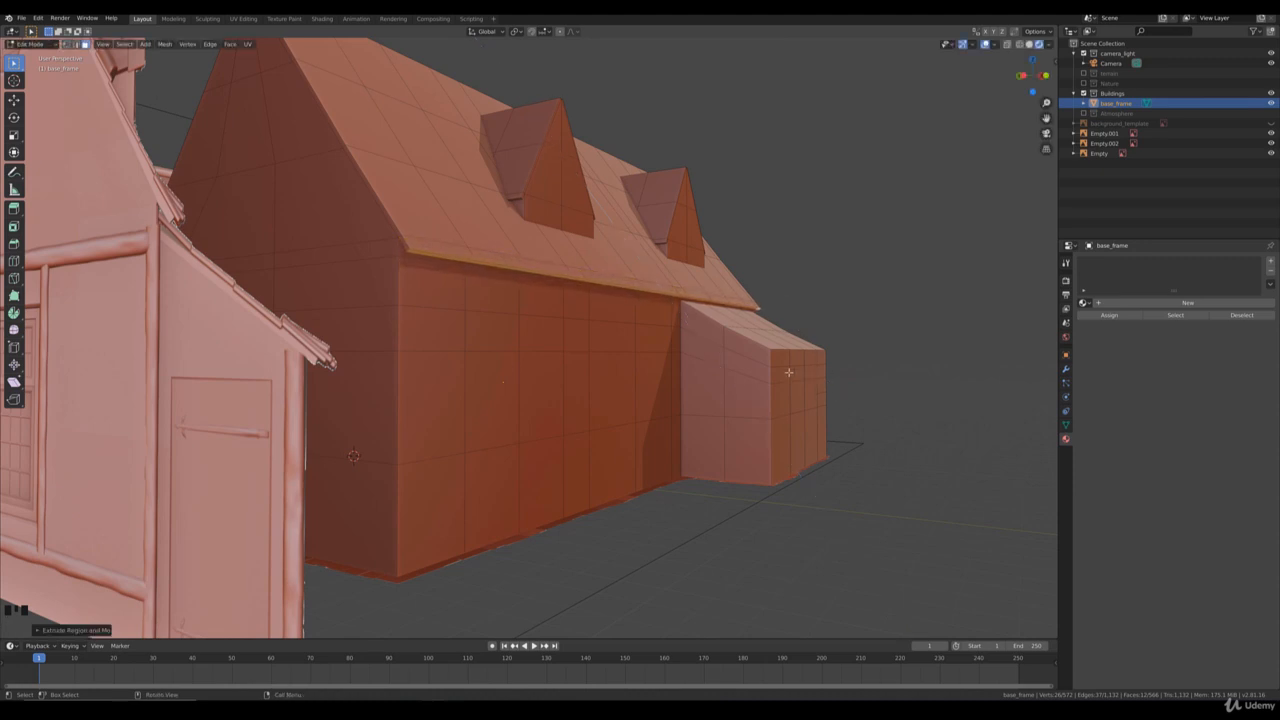
Move and rotate the extruded eave in the right orthographic view to follow the roofline of the reference image
key(KP_3)
shift+middle_drag(490, 315, 696, 343)
scroll(694, 397, up, 4)
key(g)
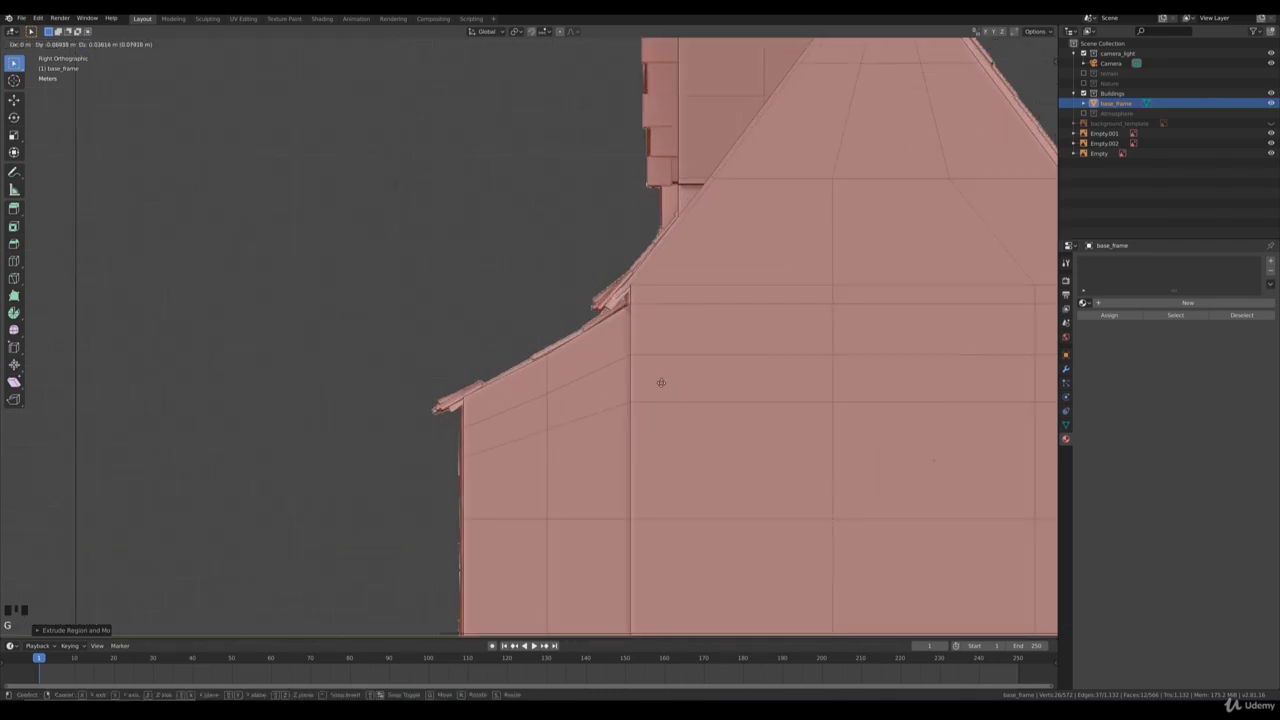
click(650, 386)
key(r)
click(680, 407)
key(g)
click(637, 478)
Examine the reshaped eave and the roof slope on the opposite side of the house from several angles
middle_drag(637, 477, 692, 293)
scroll(619, 426, down, 3)
key(Tab)
scroll(755, 393, up, 2)
key(Tab)
scroll(651, 409, down, 3)
key(ctrl+r)
scroll(692, 293, up, 2)
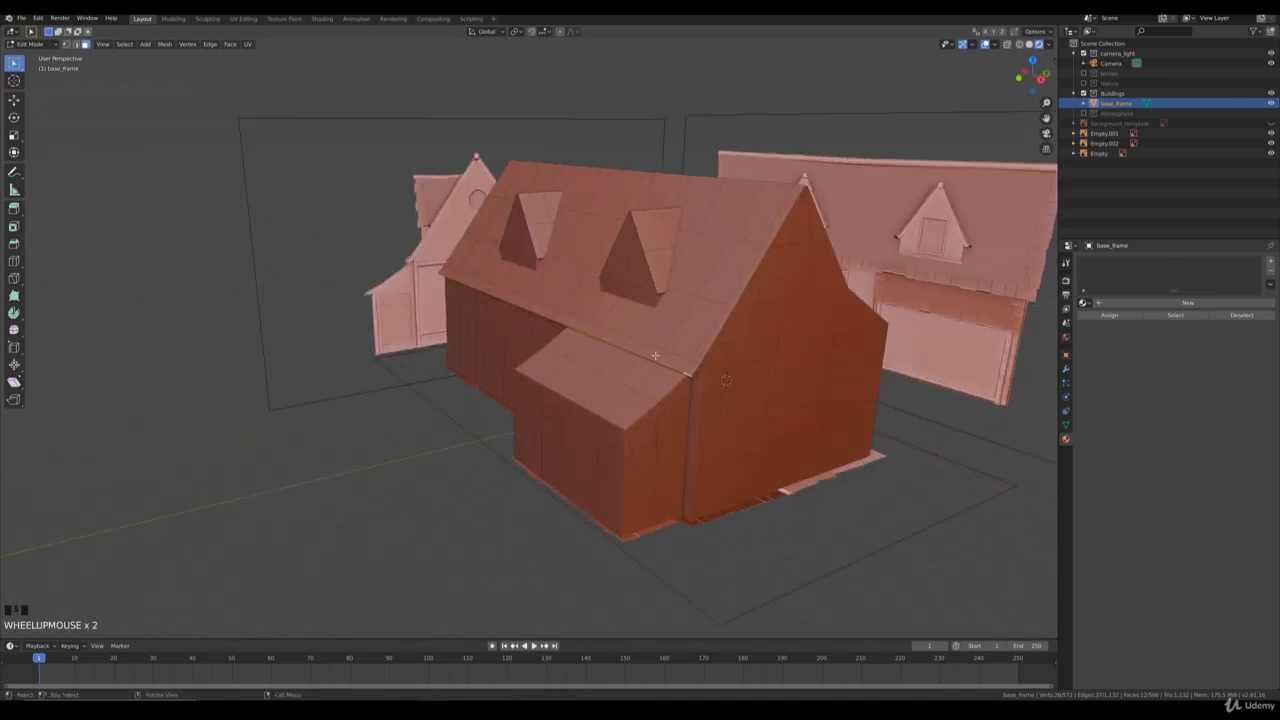
middle_drag(655, 355, 645, 407)
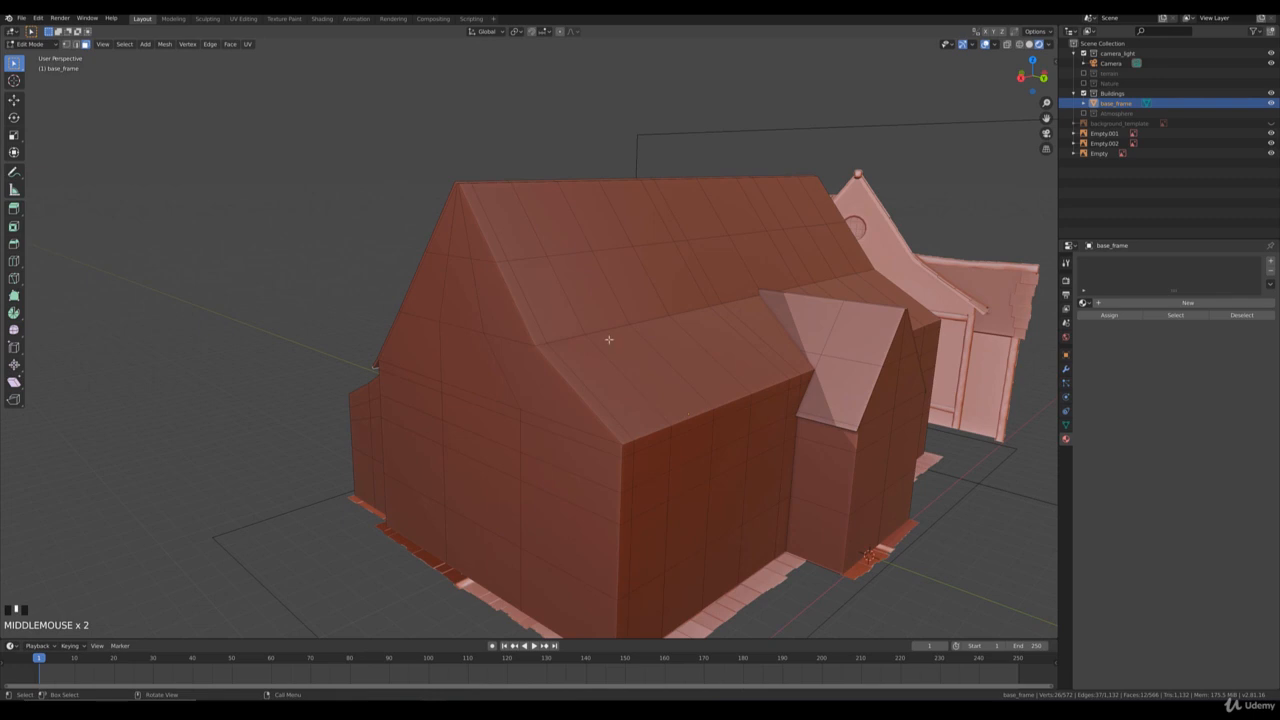
middle_drag(609, 340, 686, 392)
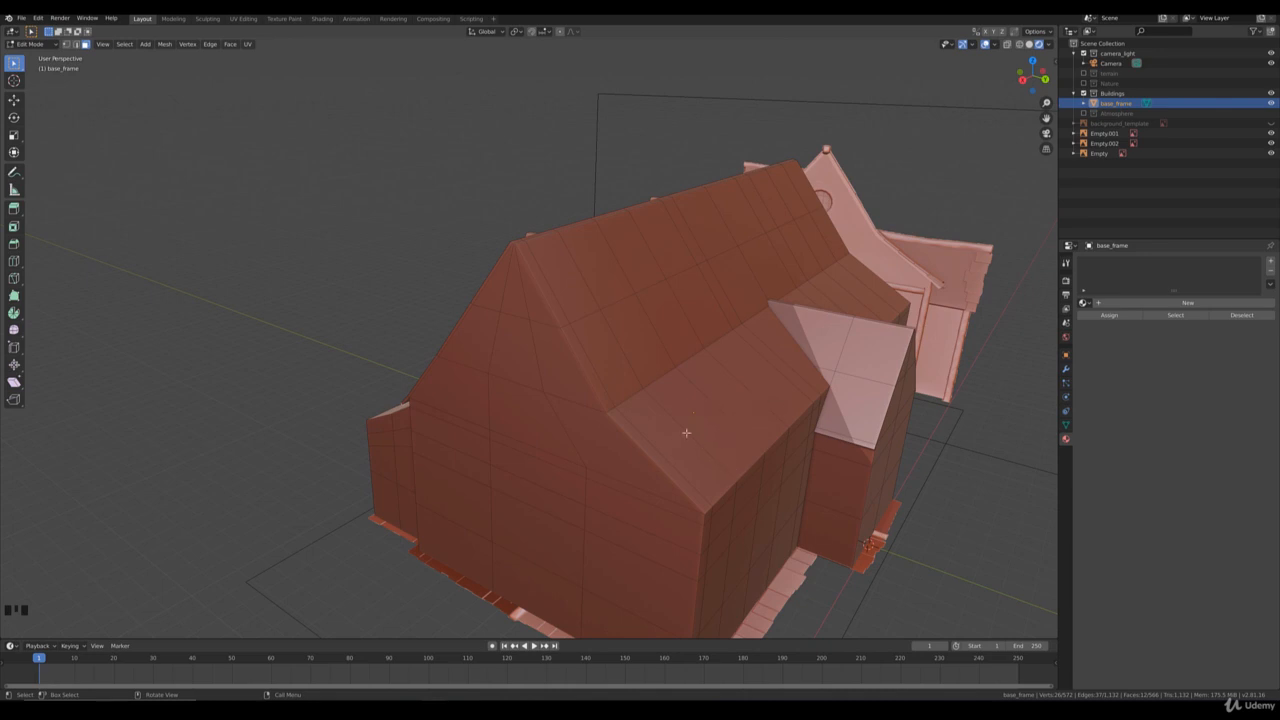
key(ctrl+r)
middle_drag(674, 455, 699, 436)
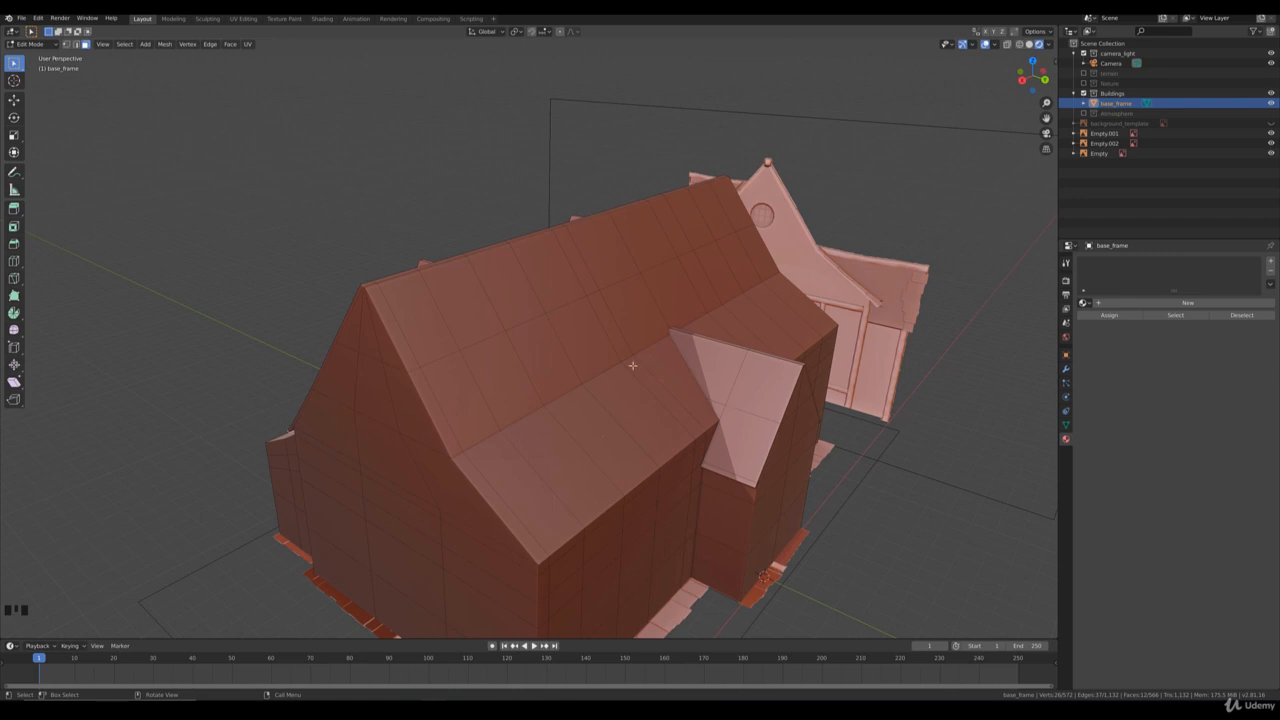
Select all main roof faces on the slope with the gabled porch and extrude them outward about 0.11 m
key(3)
click(408, 337)
shift+click(431, 328)
shift+click(467, 323)
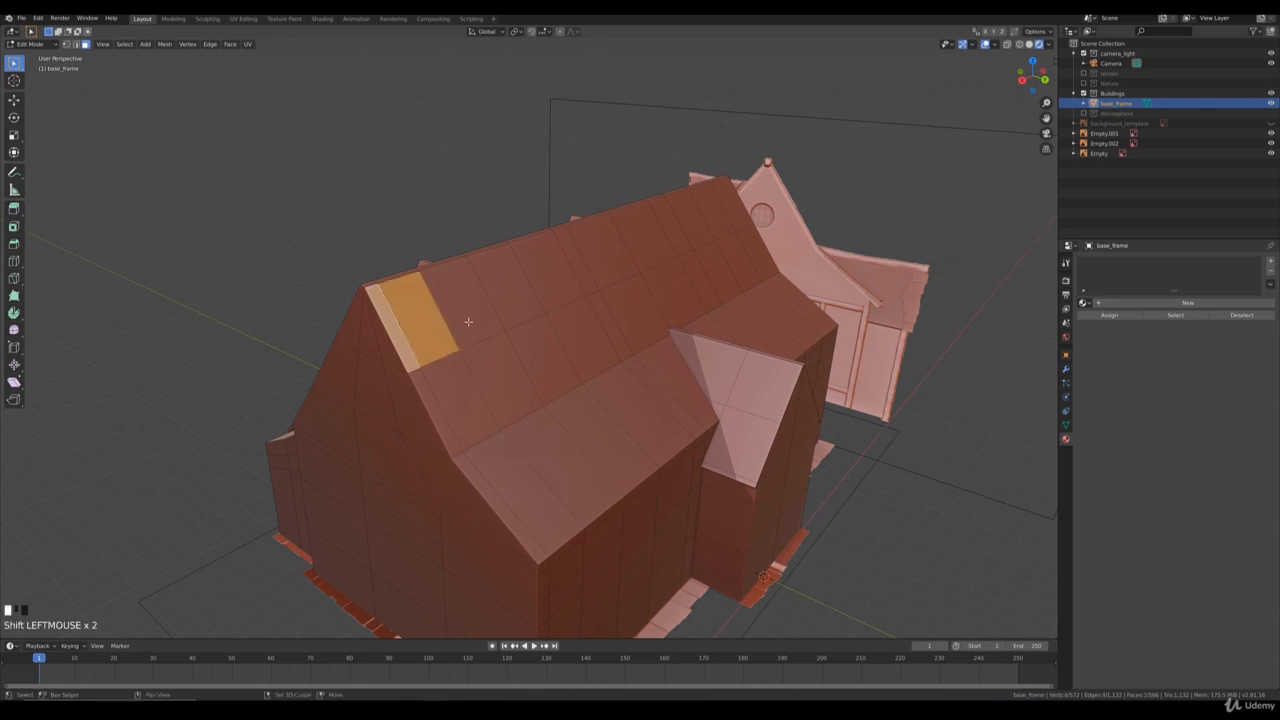
shift+click(510, 300)
middle_drag(510, 300, 550, 448)
key(b)
drag(550, 450, 273, 314)
key(b)
drag(285, 458, 242, 409)
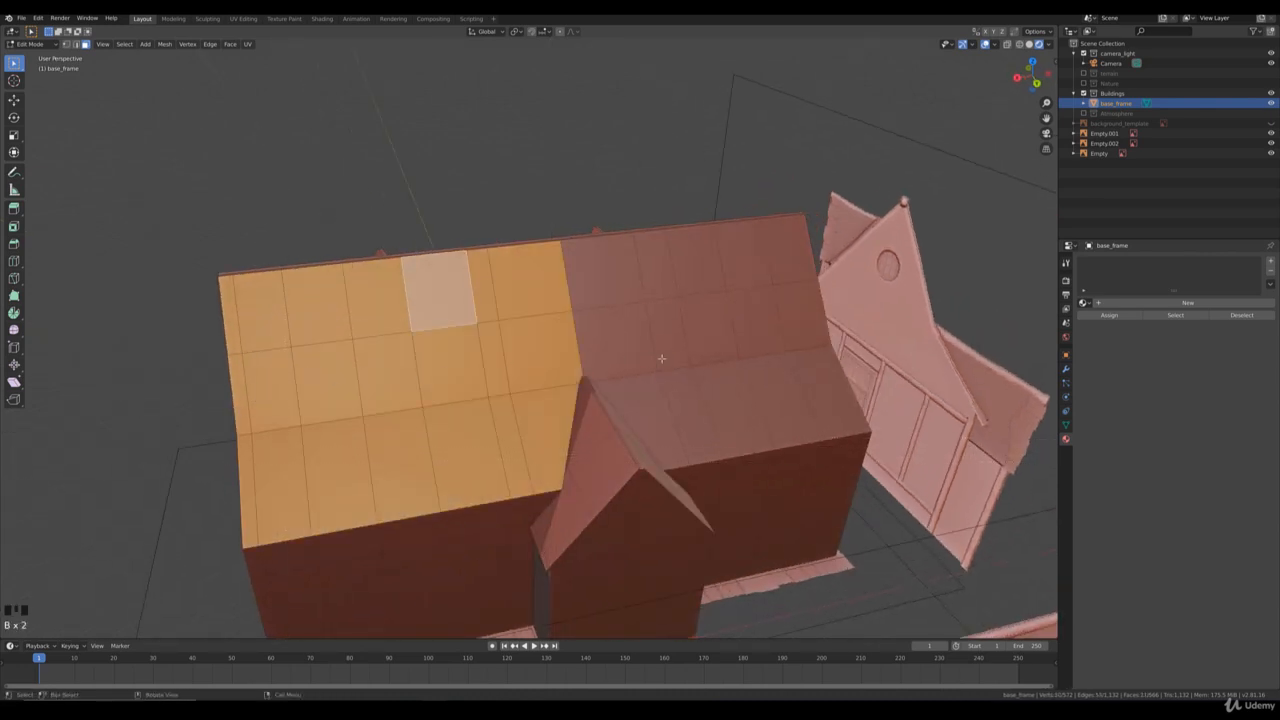
key(b)
drag(717, 363, 598, 286)
key(b)
drag(739, 470, 595, 366)
key(b)
drag(848, 406, 762, 332)
key(b)
drag(787, 287, 757, 248)
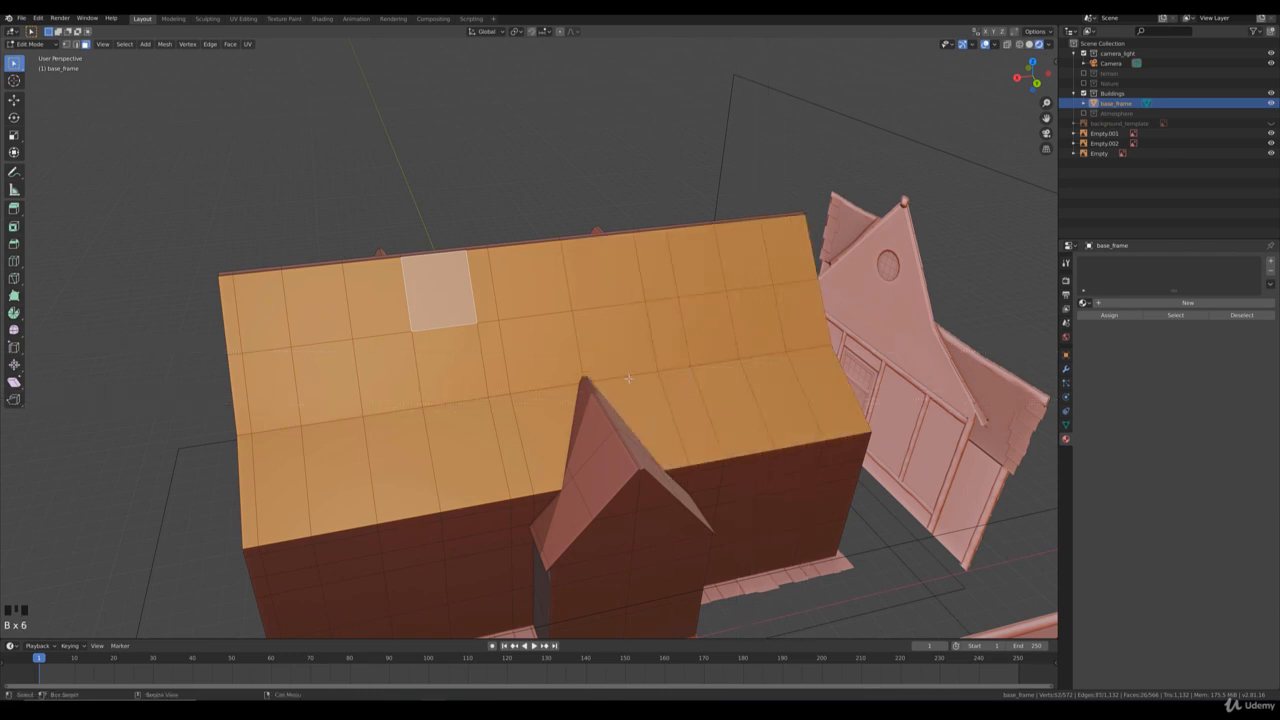
middle_drag(612, 400, 835, 497)
key(e)
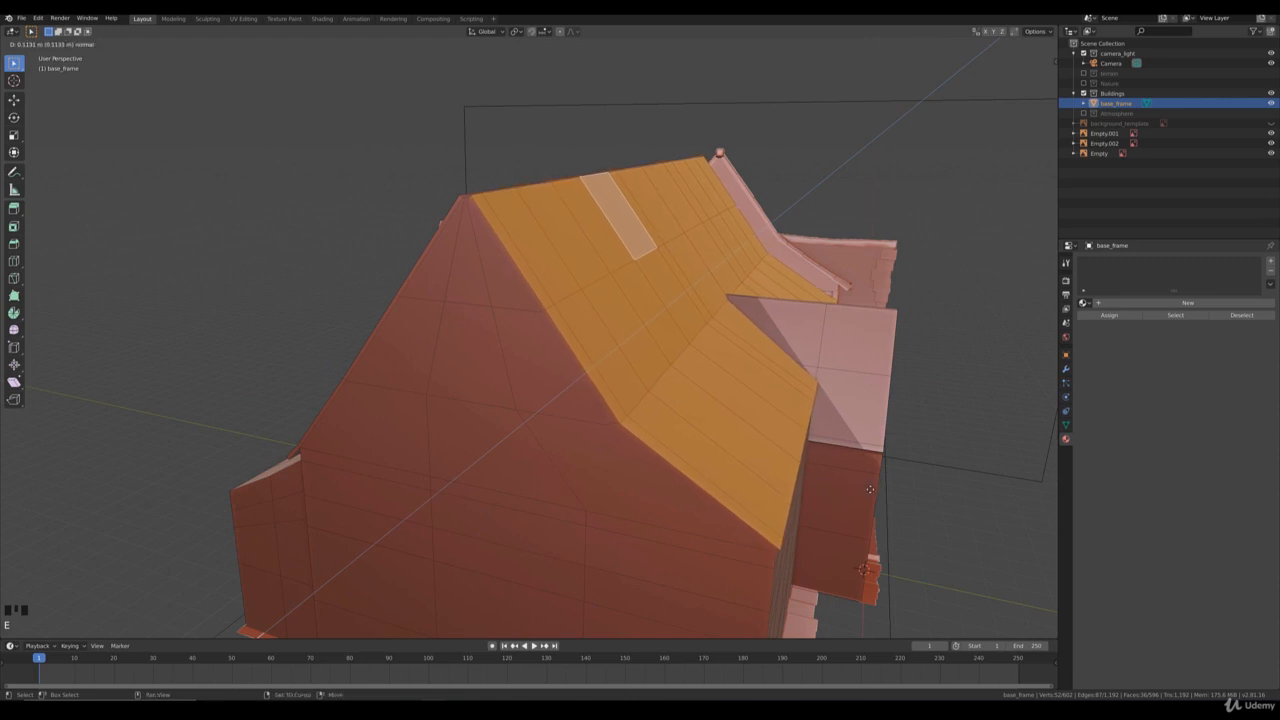
click(869, 489)
Finish the roof slope extrusion and select the narrow eave faces under its edge on one side of the gabled porch
middle_drag(869, 489, 801, 482)
click(545, 361)
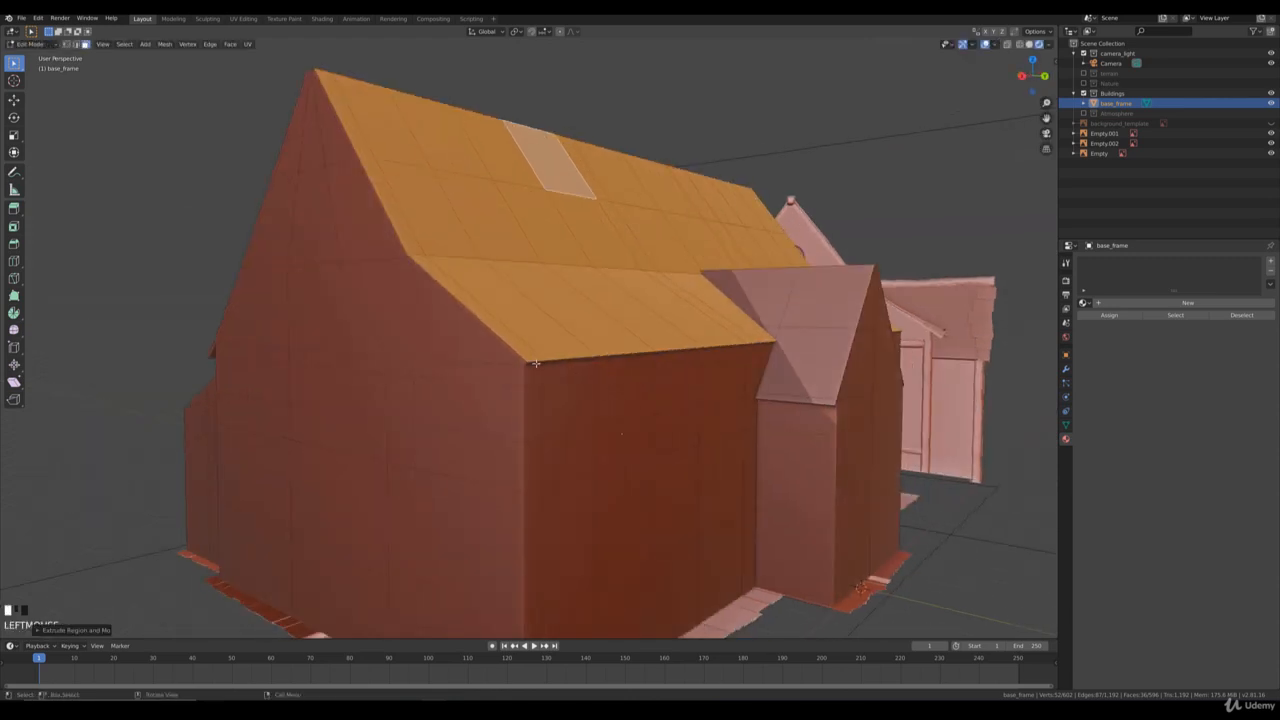
click(540, 366)
click(552, 362)
shift+click(591, 360)
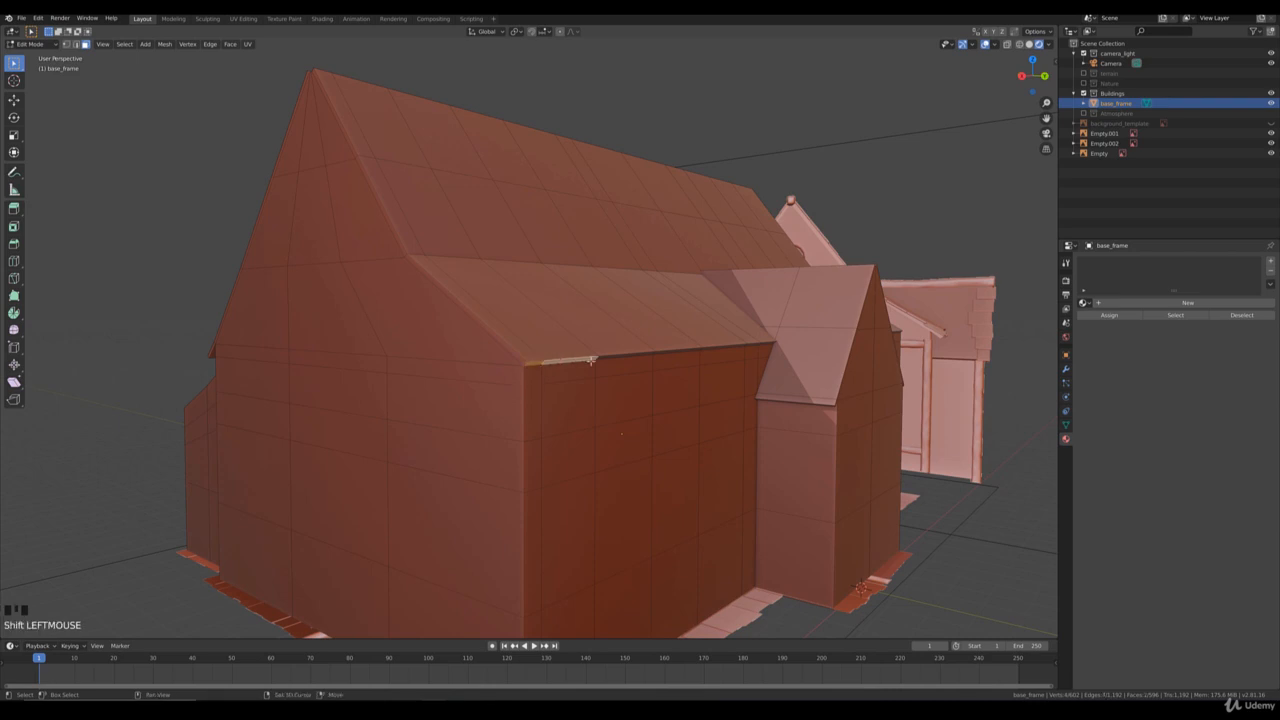
shift+click(628, 355)
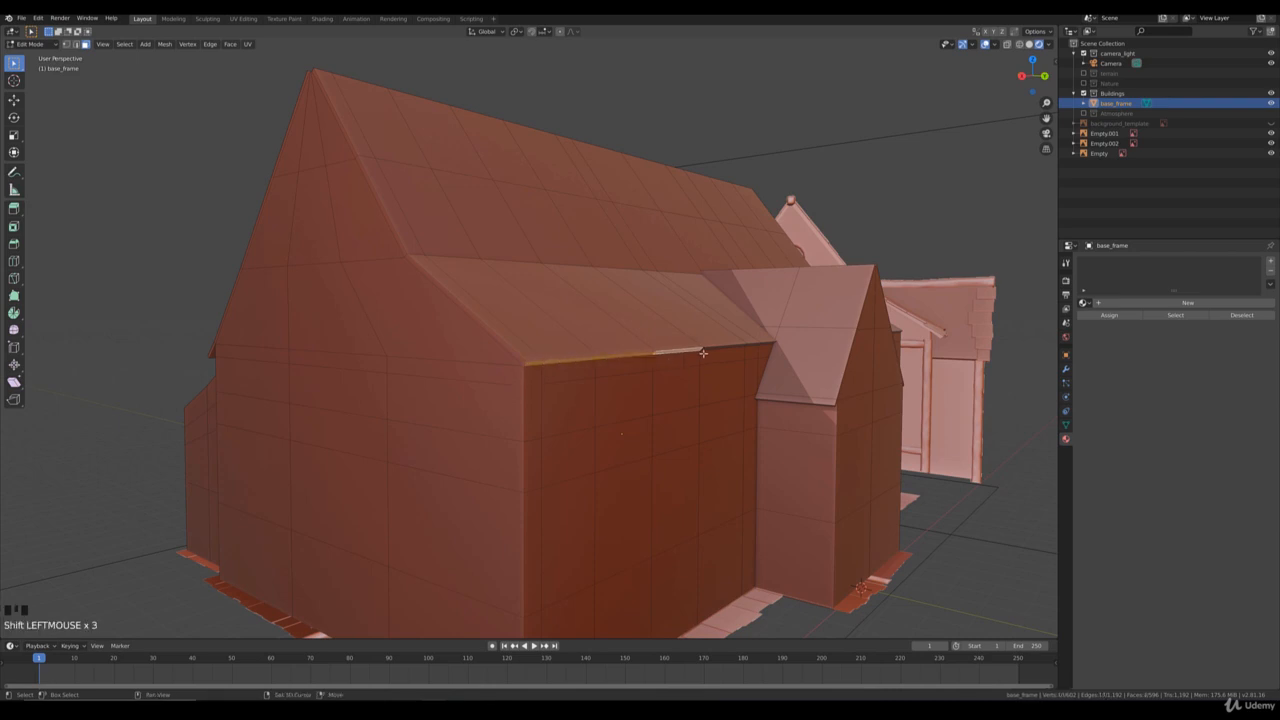
middle_drag(703, 351, 503, 220)
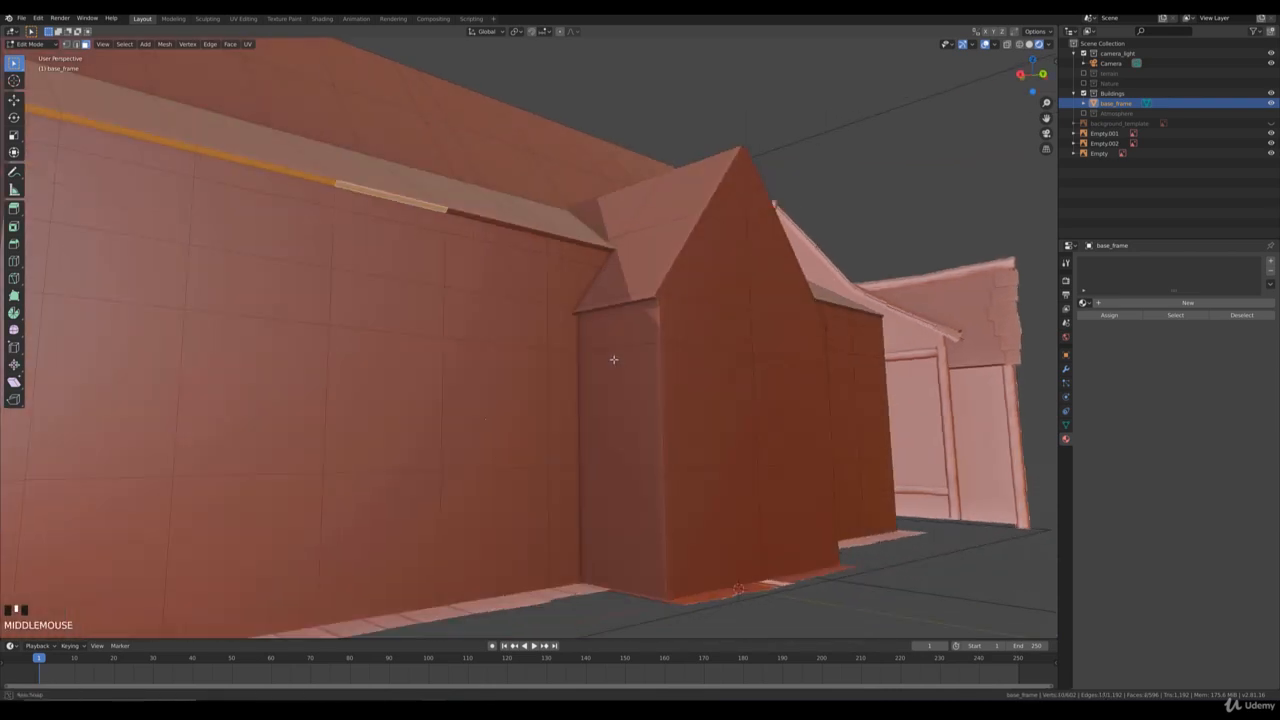
shift+click(522, 229)
shift+click(576, 244)
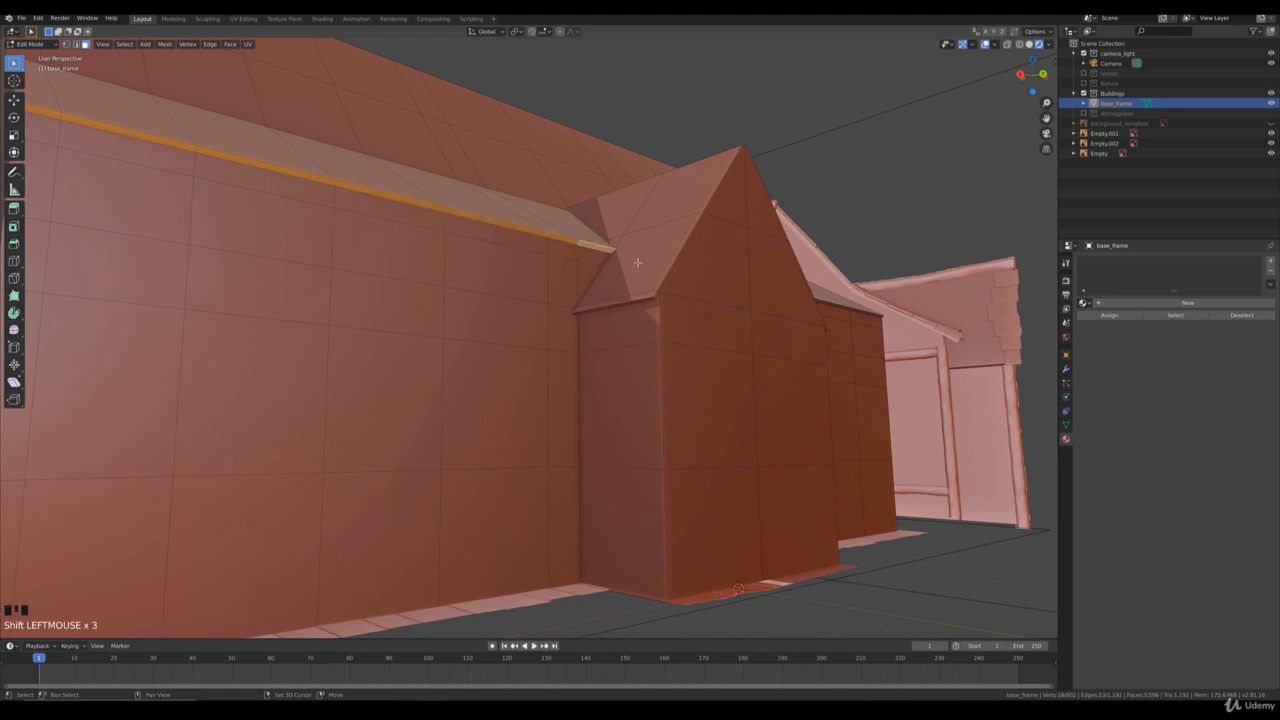
Add the narrow eave faces on the other side of the gabled porch and extrude the whole selection outward into an overhang
middle_drag(576, 244, 437, 289)
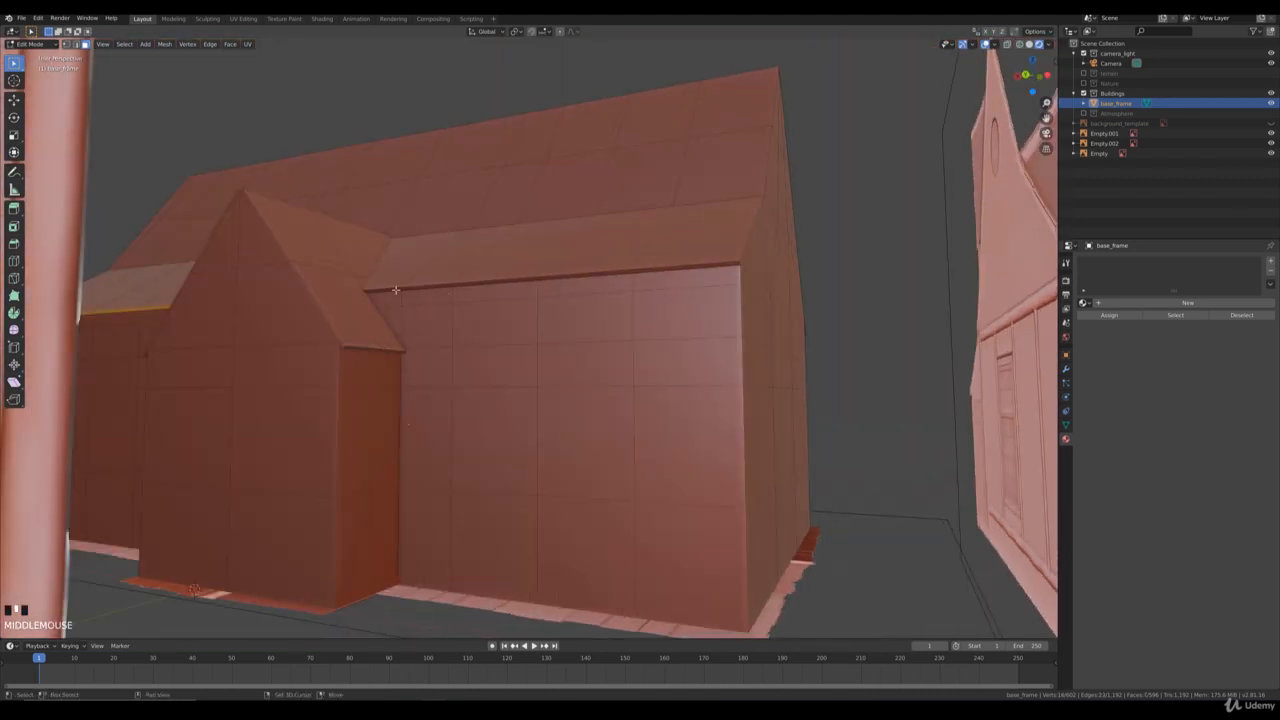
shift+click(409, 288)
shift+click(440, 287)
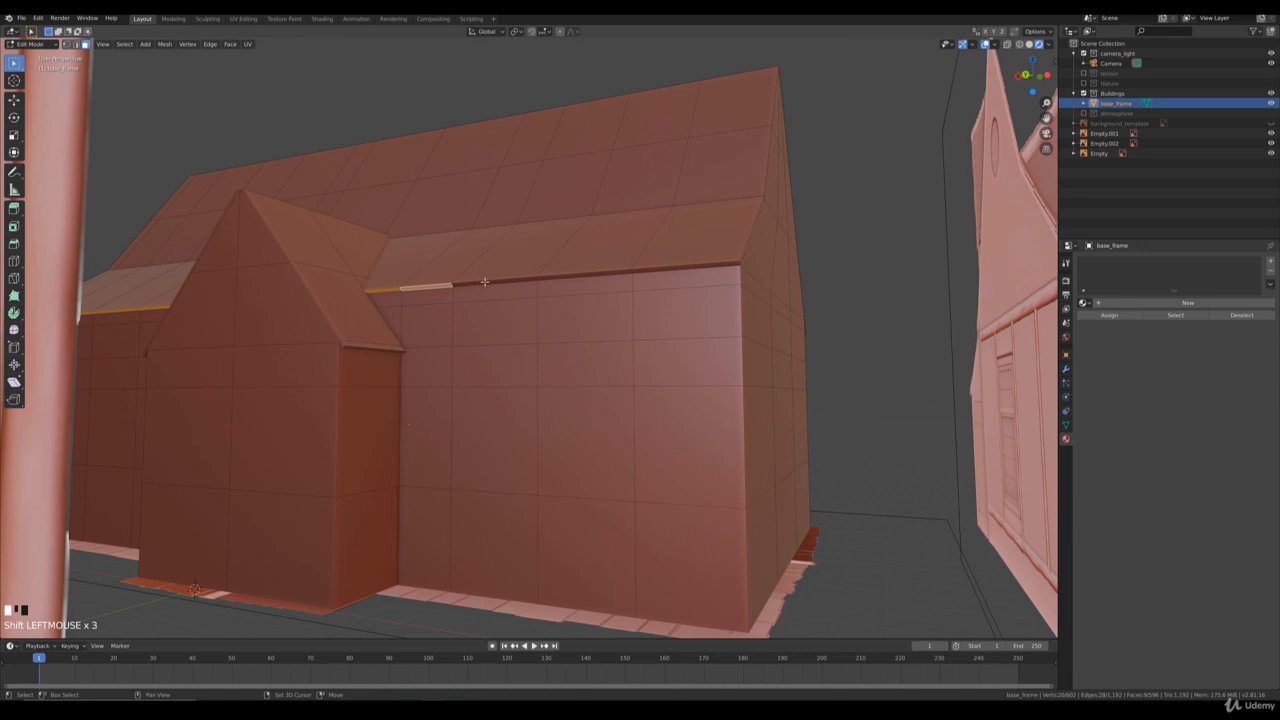
shift+click(552, 275)
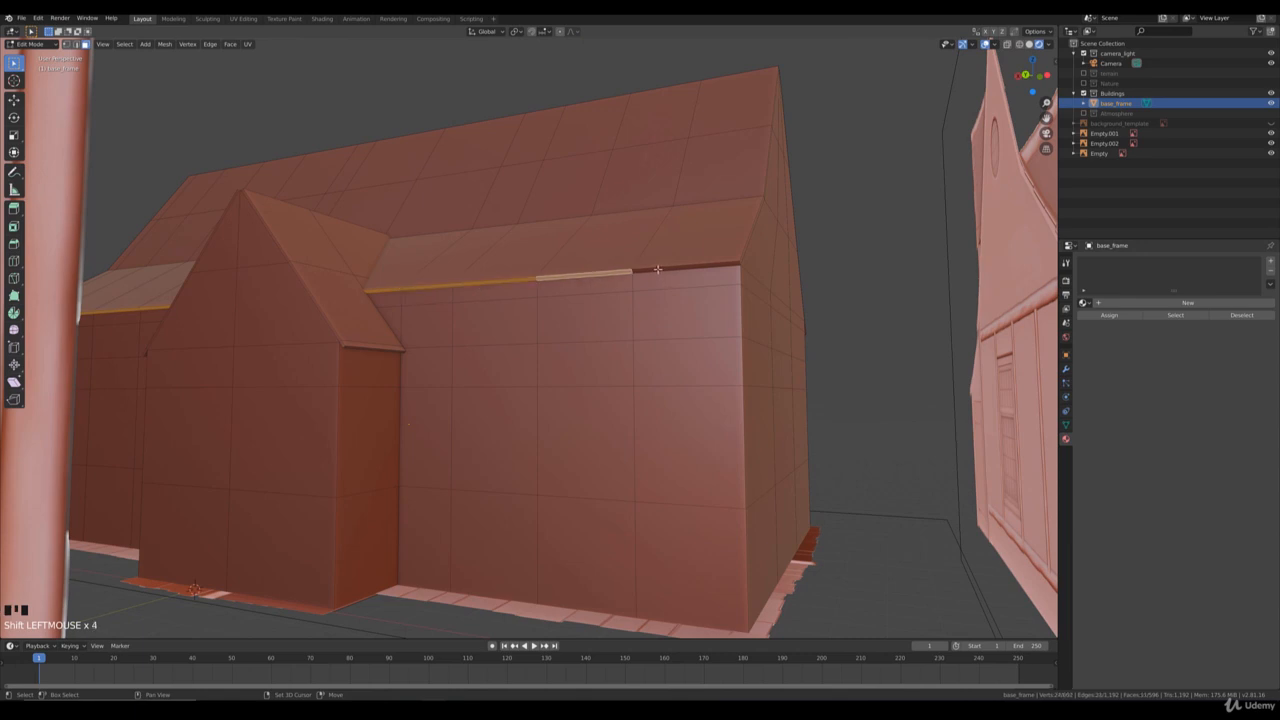
shift+click(657, 269)
middle_drag(657, 269, 266, 297)
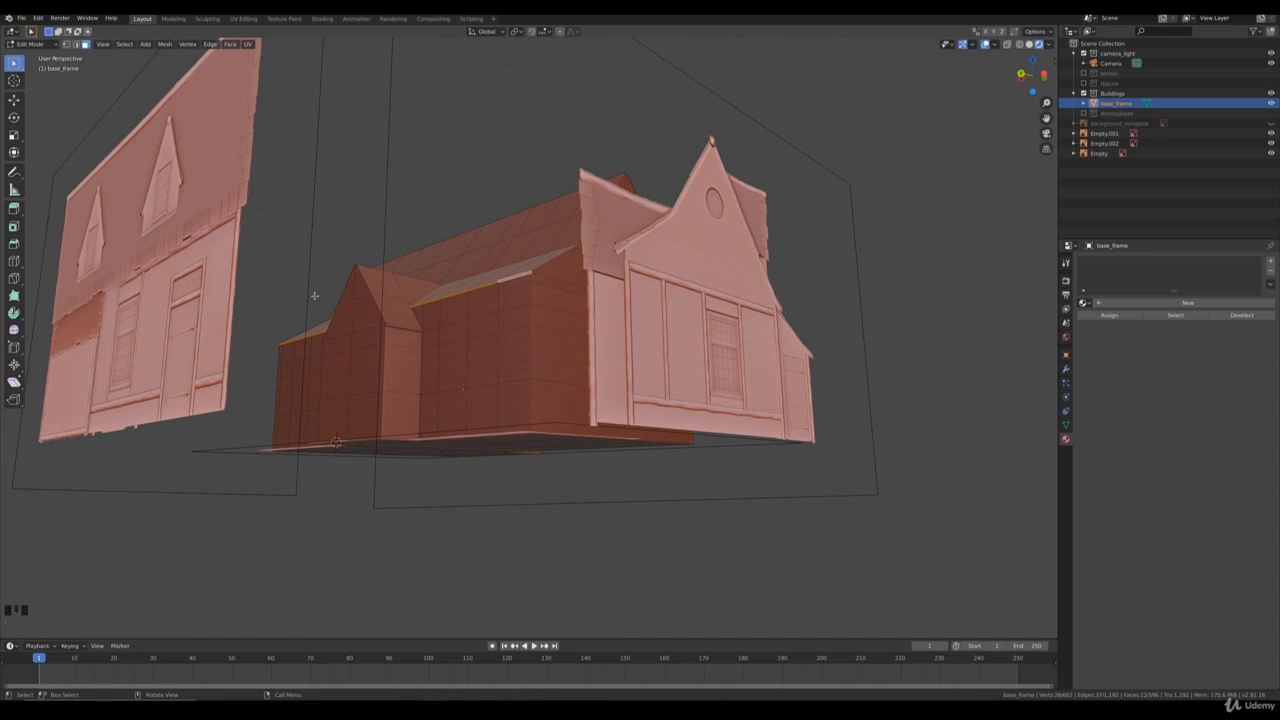
scroll(500, 320, up, 3)
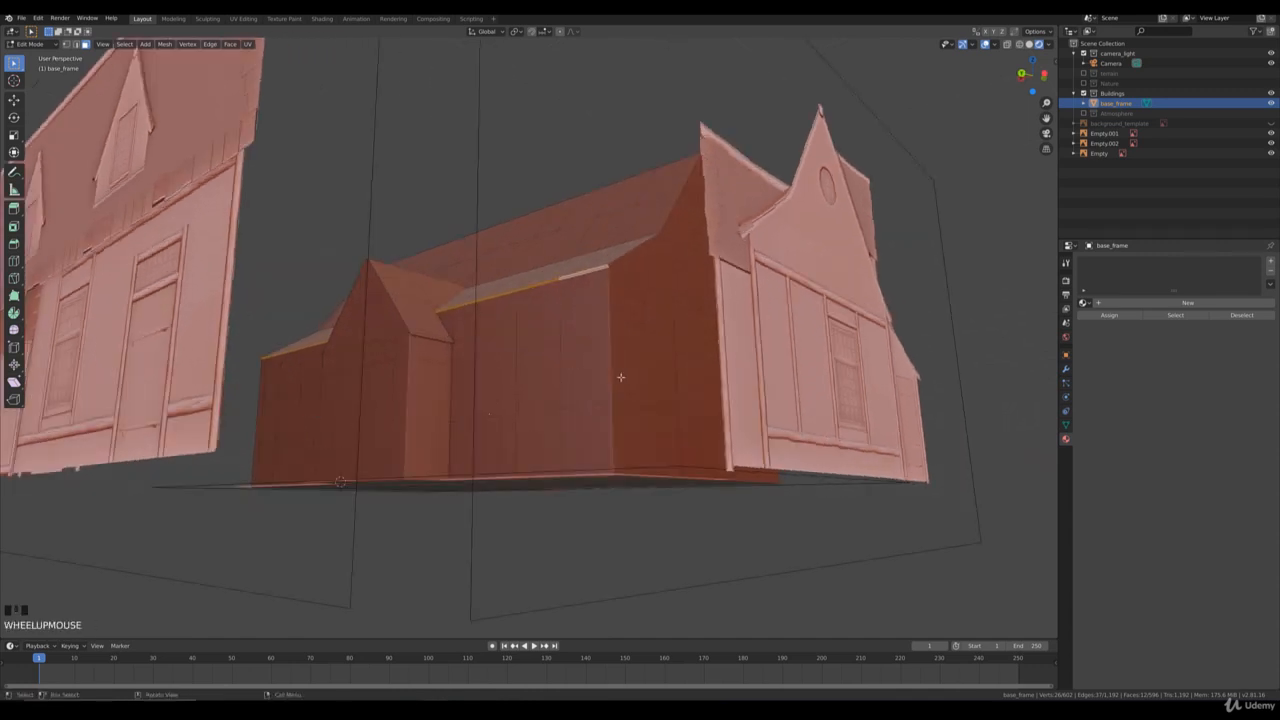
scroll(628, 324, up, 2)
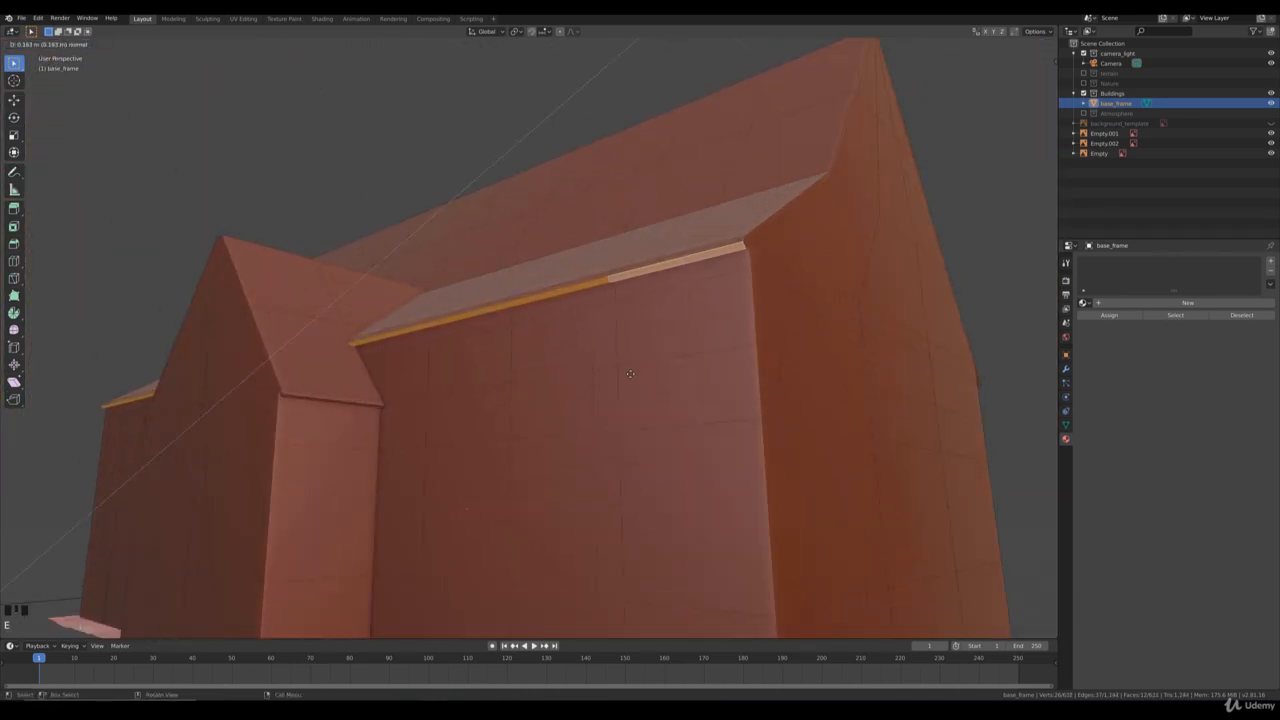
key(e)
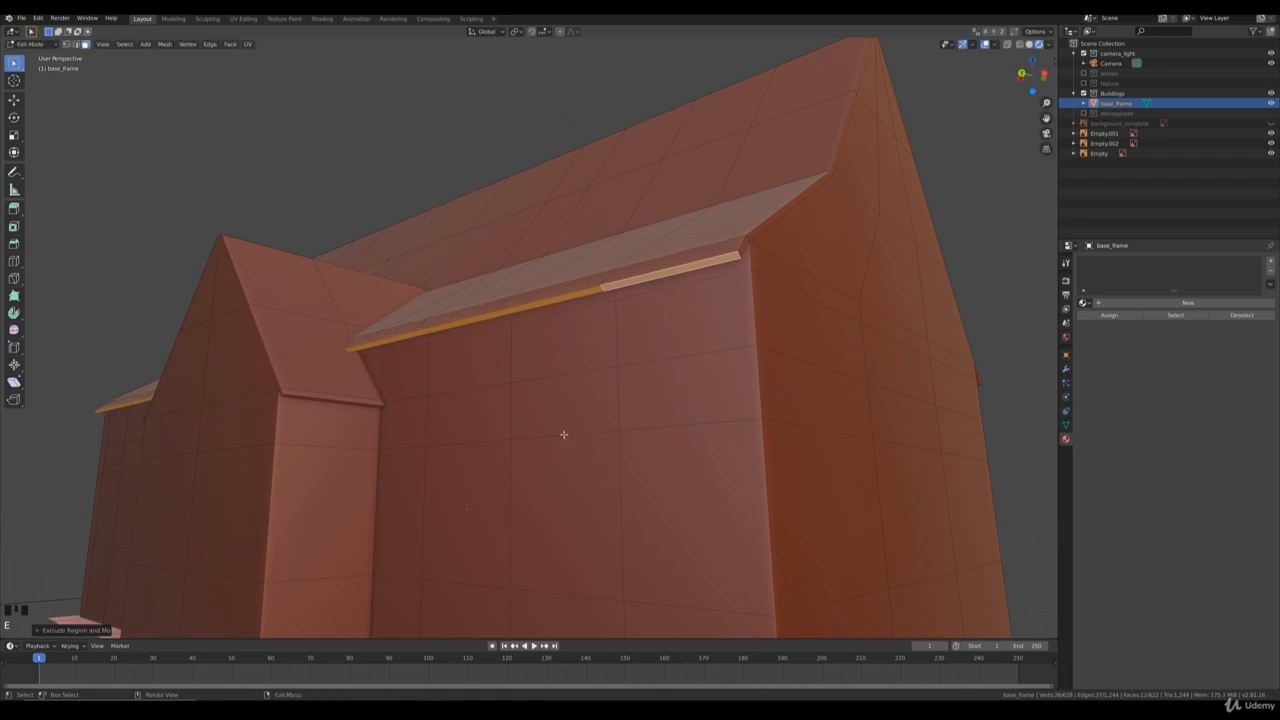
Move and rotate the extruded porch-side eave in right orthographic wireframe view to line up with the reference image
key(KP_3)
shift+middle_drag(790, 455, 607, 369)
key(z)
click(489, 385)
scroll(654, 320, up, 3)
key(g)
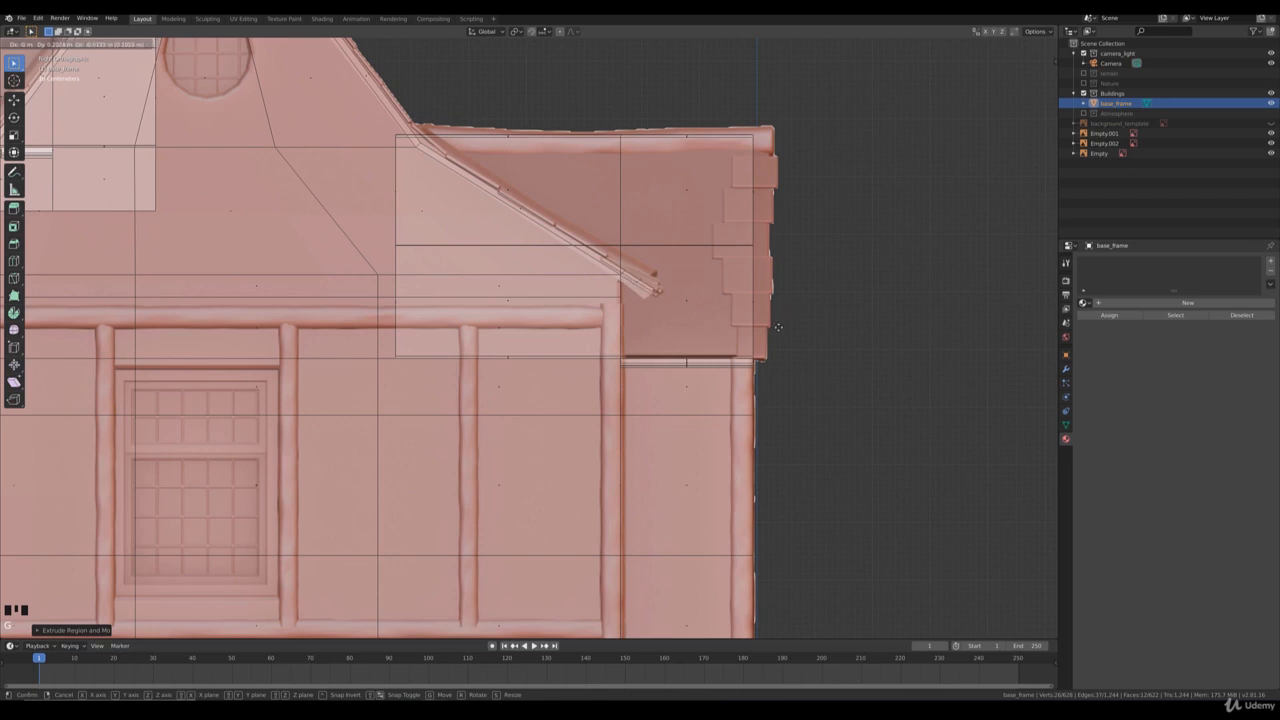
click(781, 325)
key(r)
right_click(780, 315)
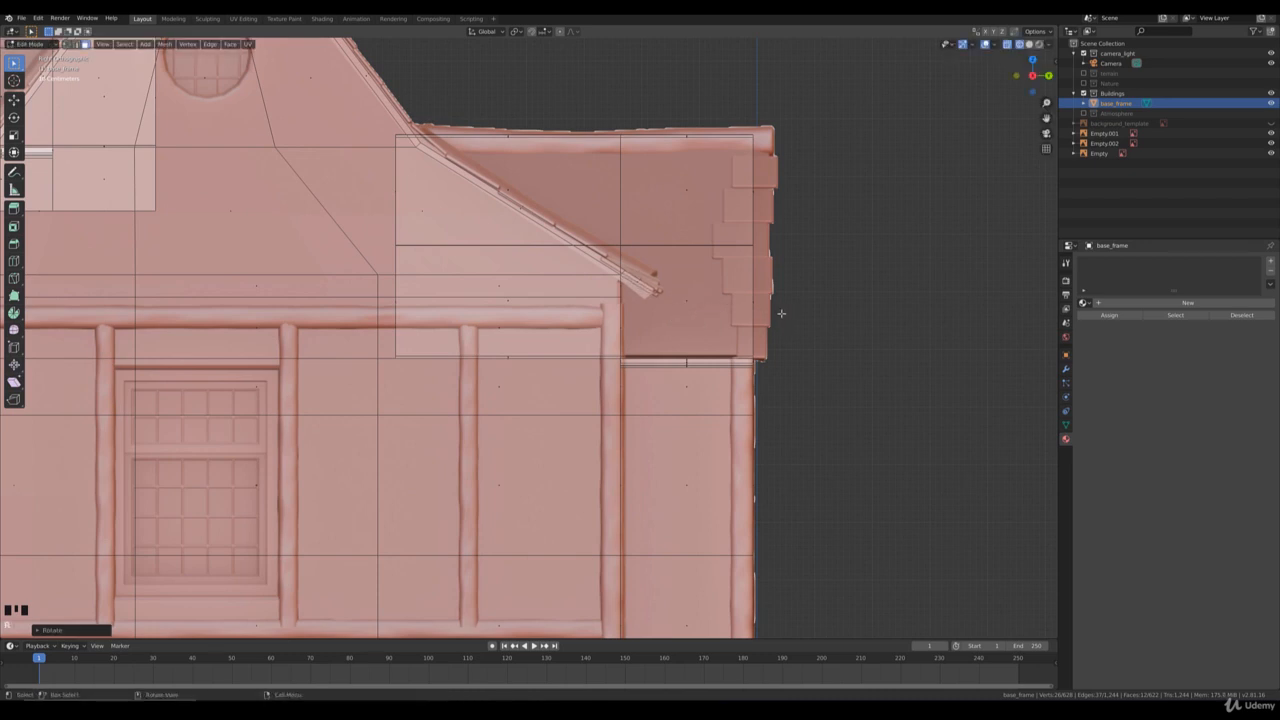
key(g)
right_click(764, 306)
scroll(616, 321, down, 2)
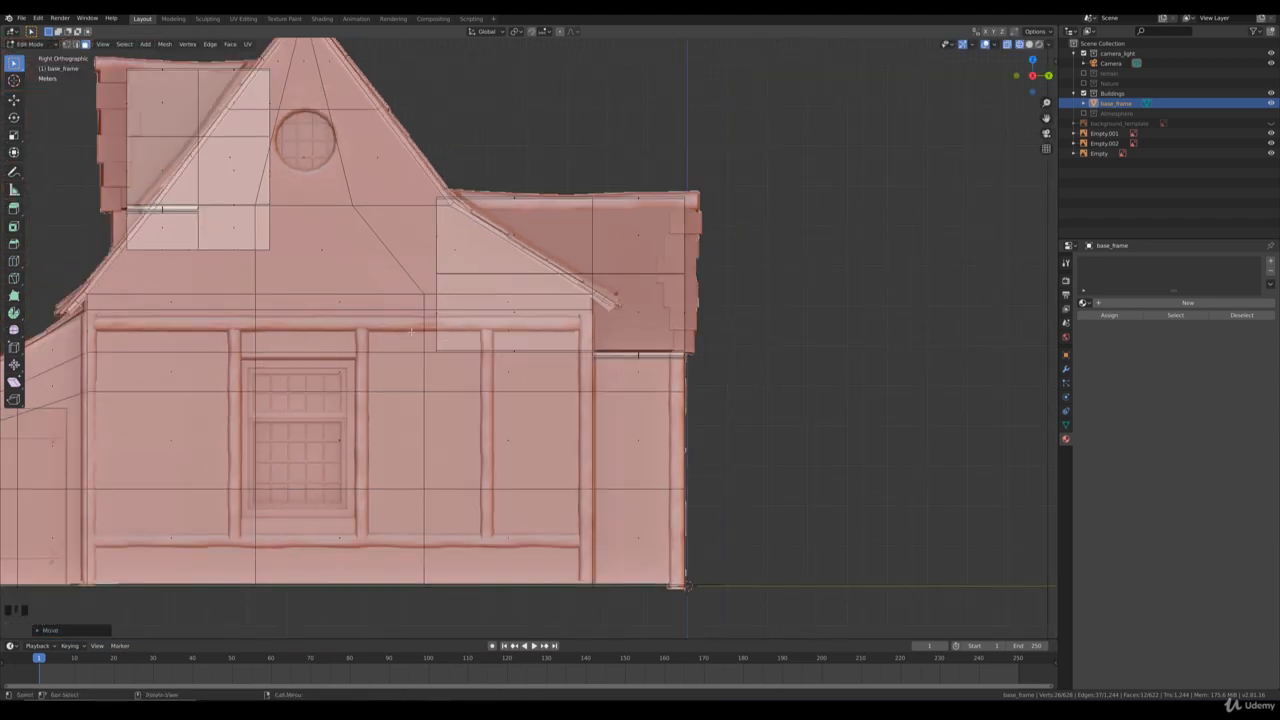
Return to solid shading and select the narrow roof edge faces of the dormer-side slope at the gable end beside the lean-to
middle_drag(714, 253, 603, 293)
scroll(652, 265, down, 5)
key(z)
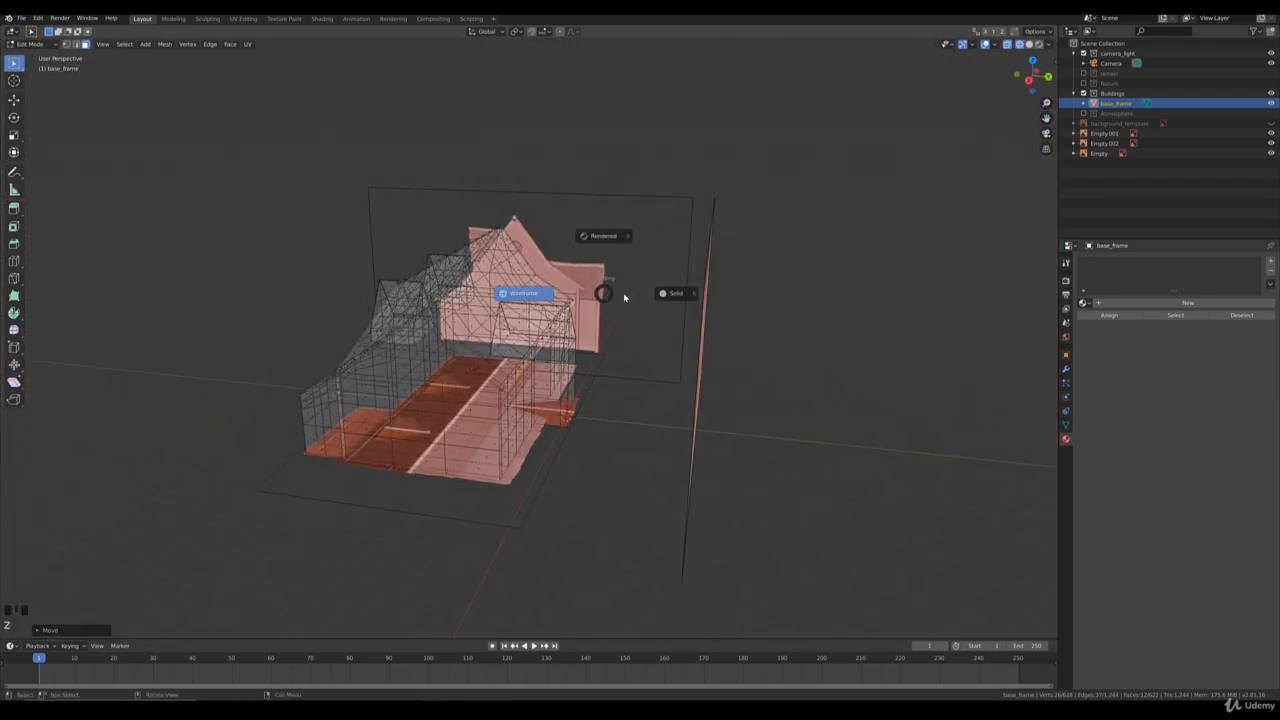
middle_drag(517, 352, 720, 410)
scroll(734, 414, up, 2)
scroll(734, 414, up, 3)
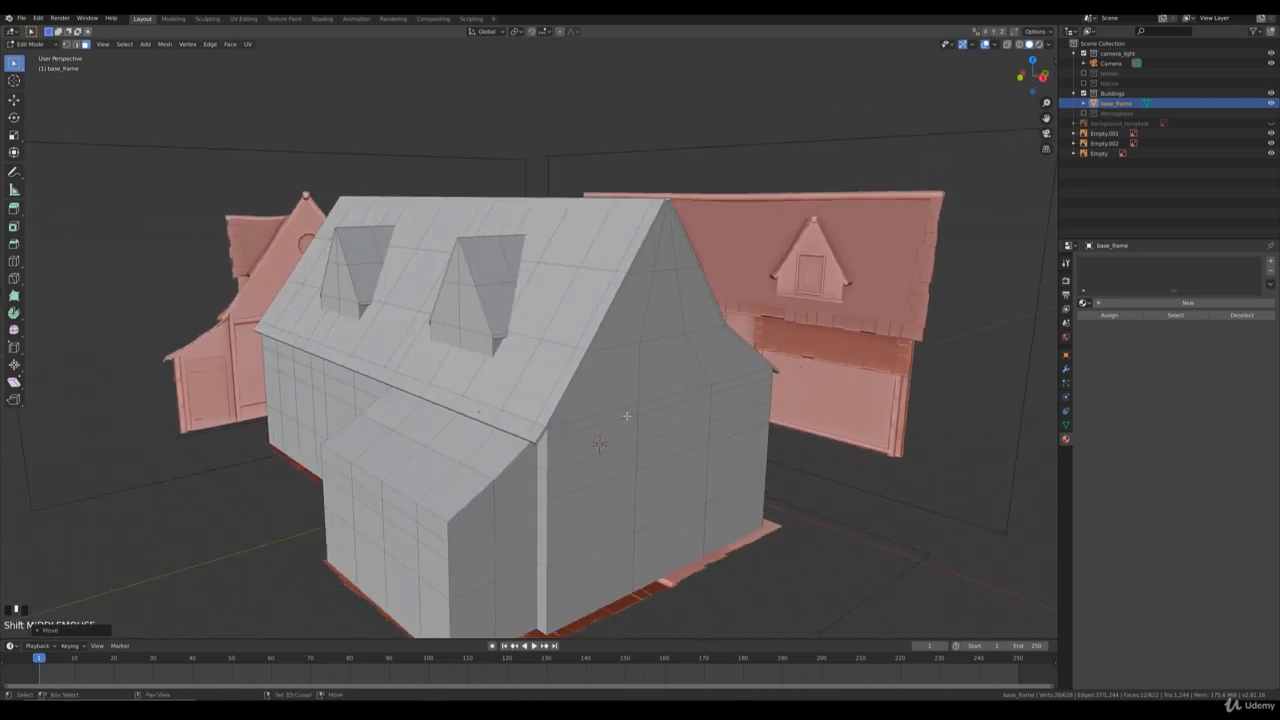
click(551, 504)
shift+click(567, 474)
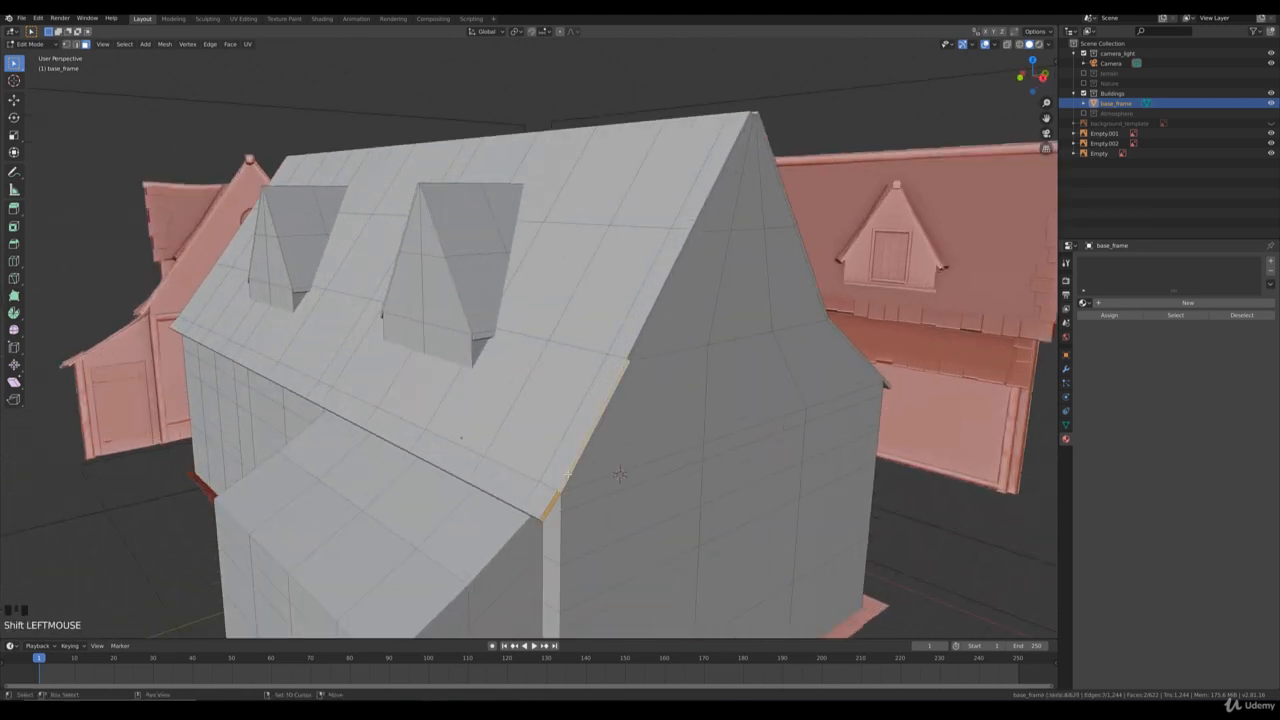
shift+click(651, 312)
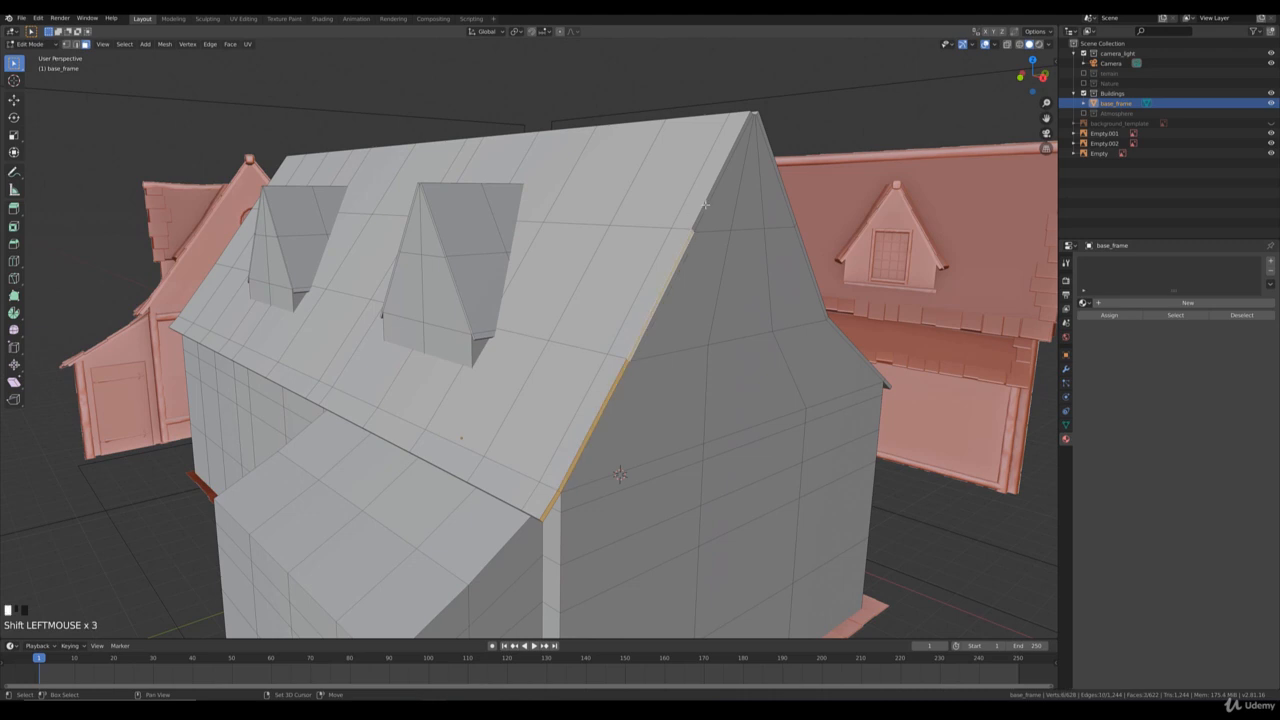
shift+click(705, 205)
Add the porch-side slope's edge faces at the same gable end and extrude the selection out past the gable wall
shift+middle_drag(705, 205, 787, 354)
shift+click(806, 382)
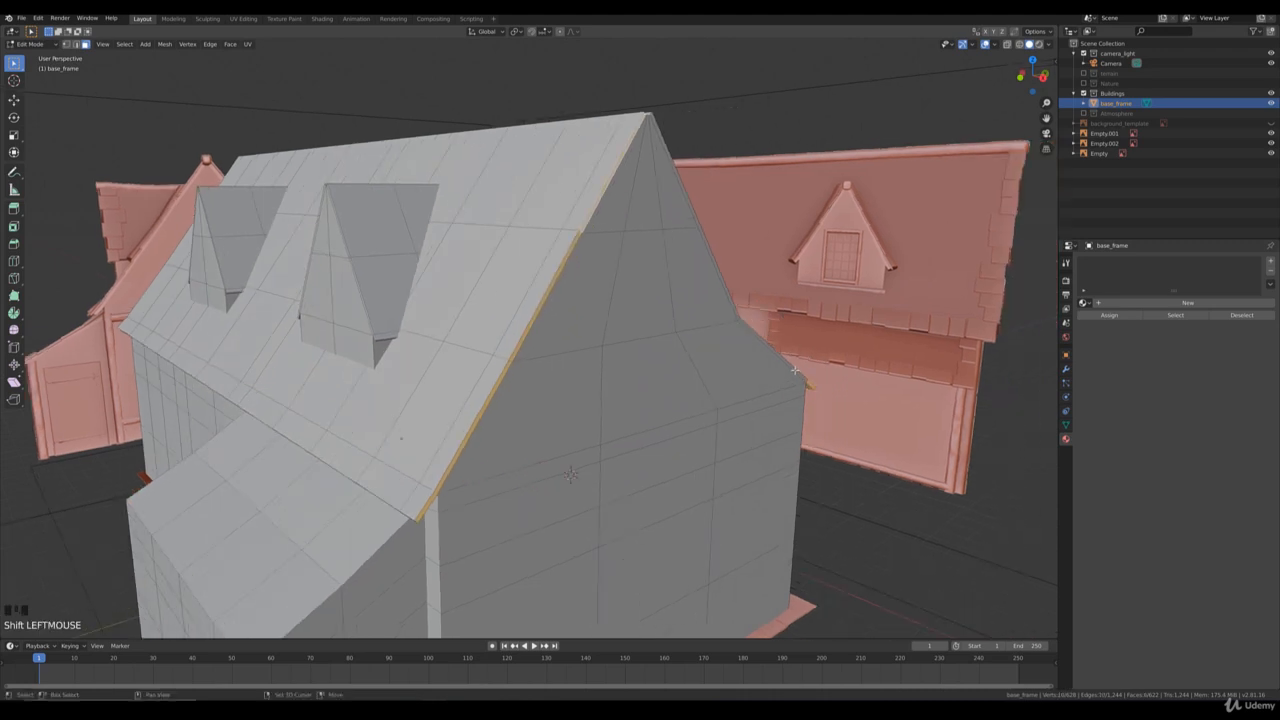
shift+click(795, 371)
shift+click(699, 232)
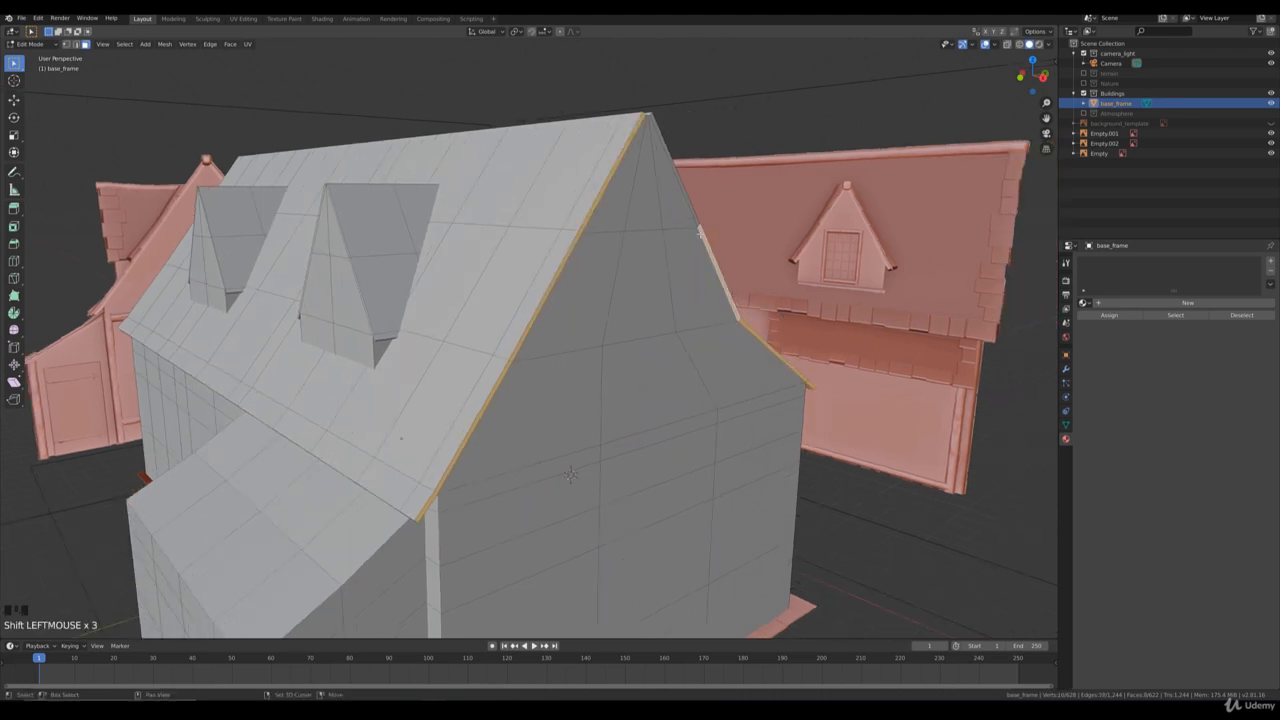
shift+click(695, 216)
key(e)
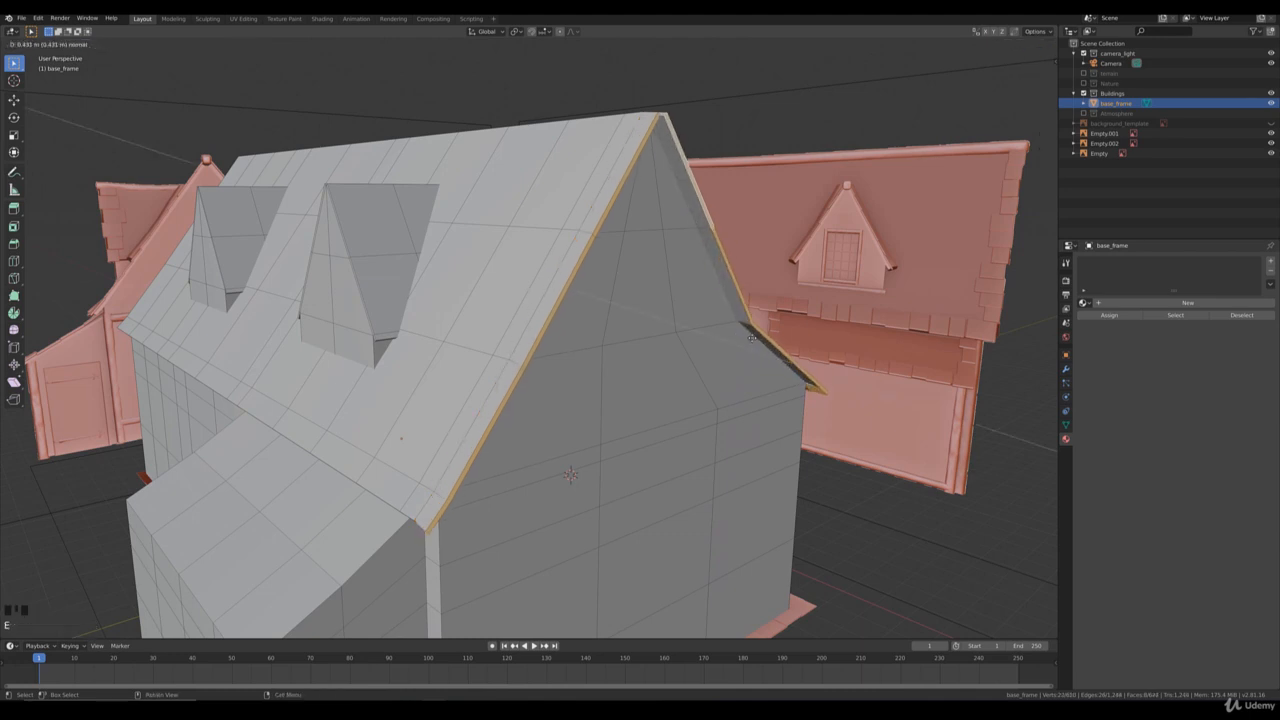
click(763, 333)
Move the extruded gable overhang in front orthographic view so its edge matches the reference roof
key(KP_1)
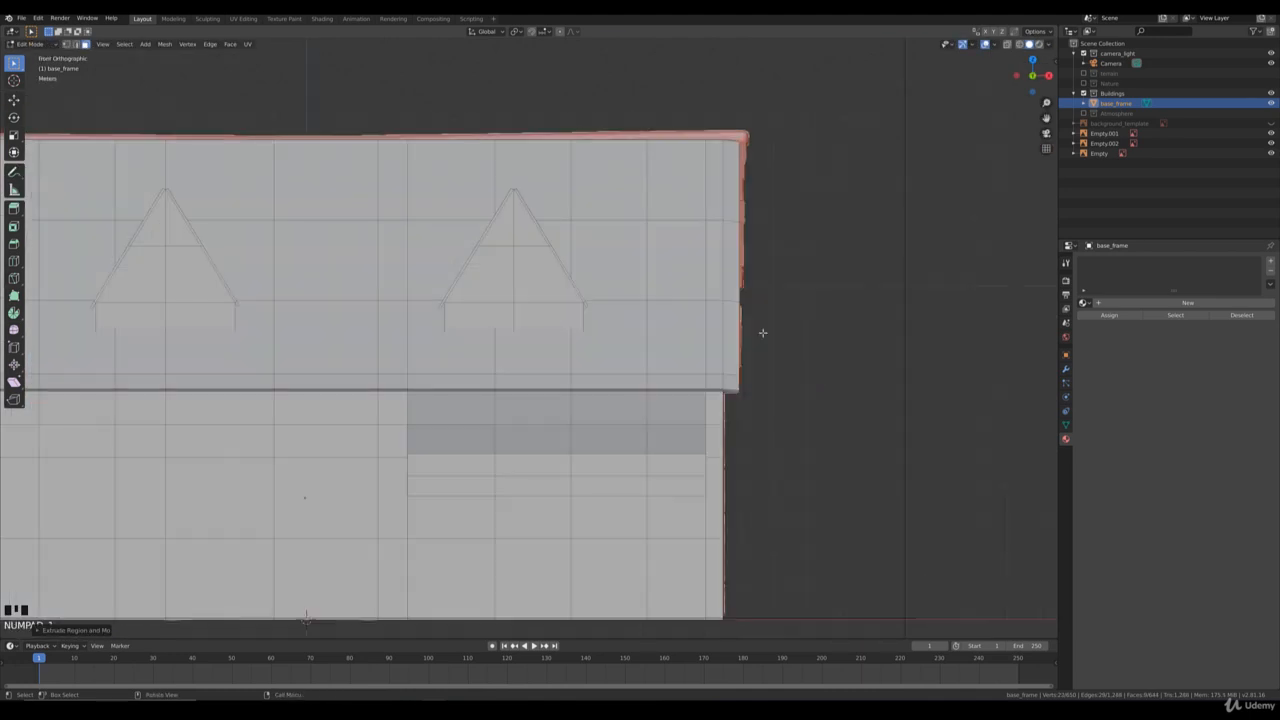
shift+middle_drag(867, 240, 797, 263)
scroll(801, 280, up, 1)
key(g)
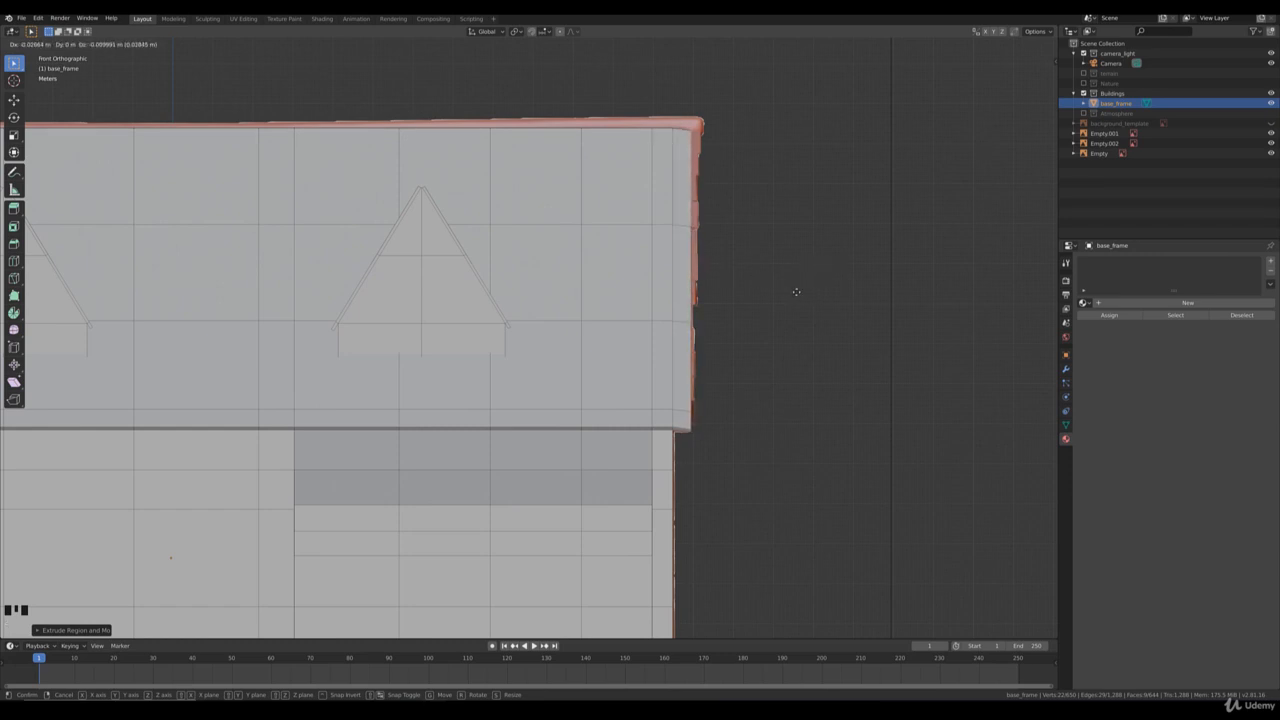
click(791, 288)
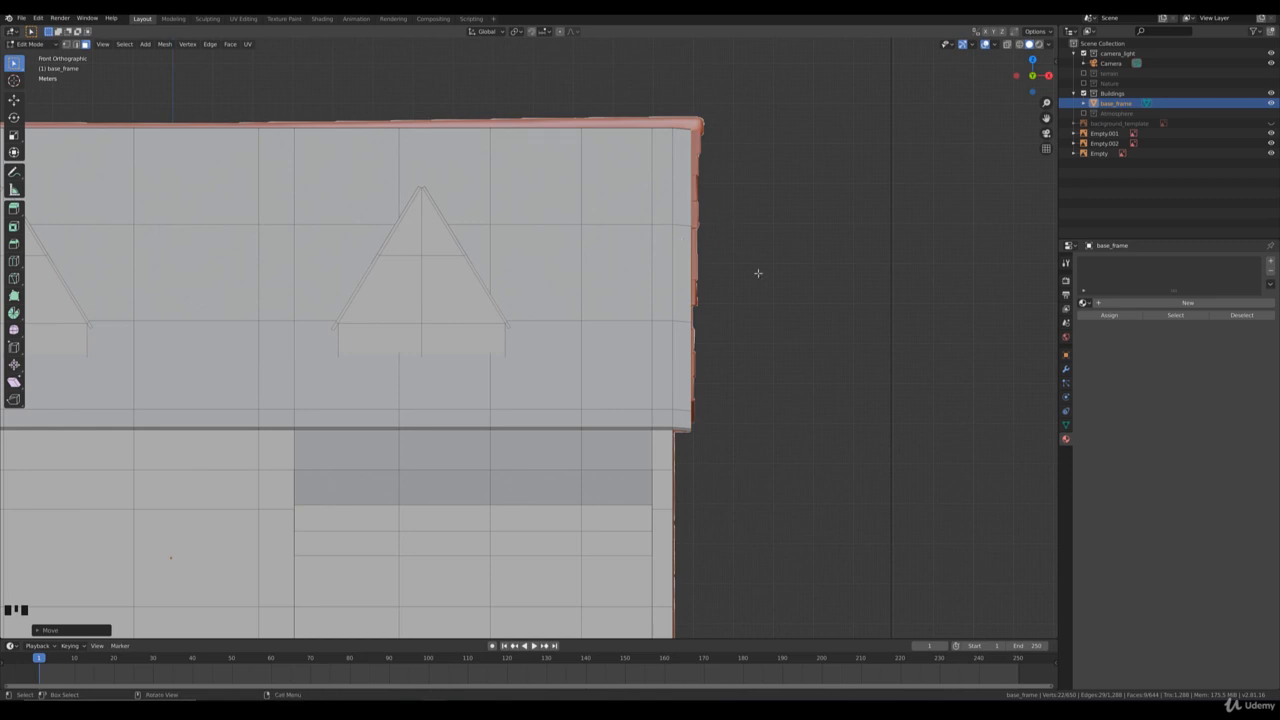
key(g)
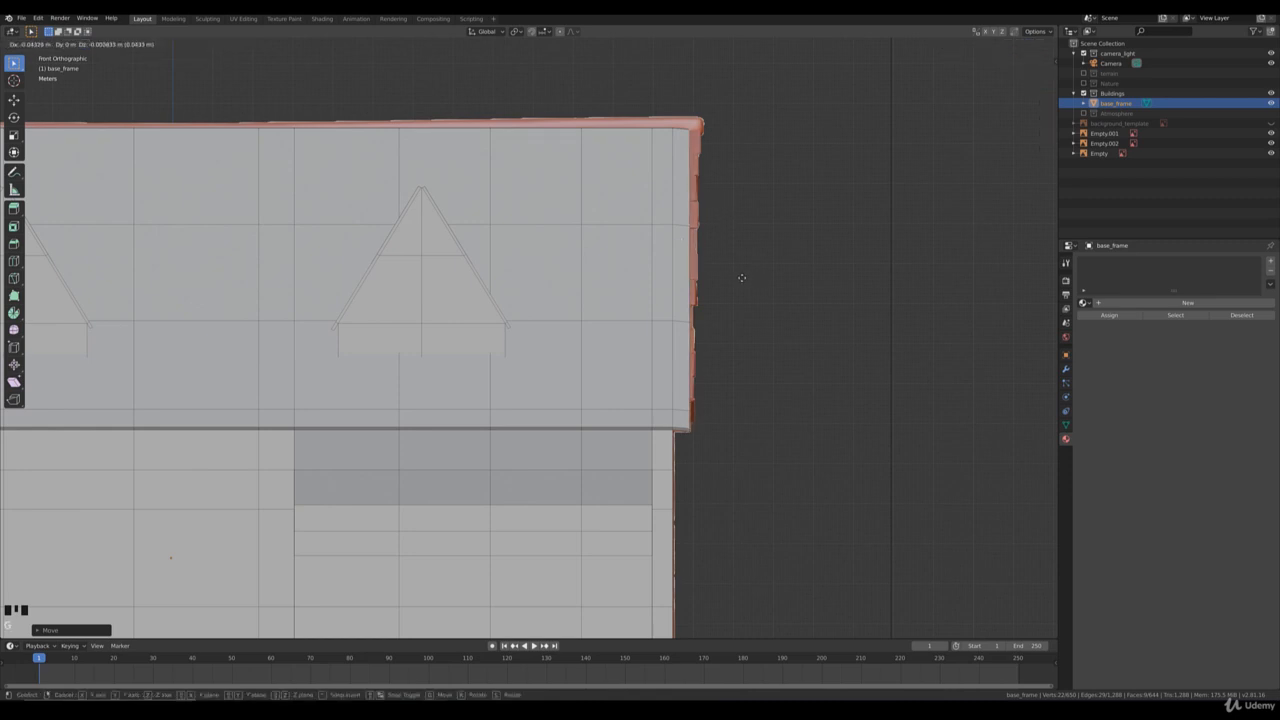
click(741, 277)
Select the narrow roof edge faces of the dormer-side slope at the opposite gable end, from eave to ridge
scroll(692, 240, down, 3)
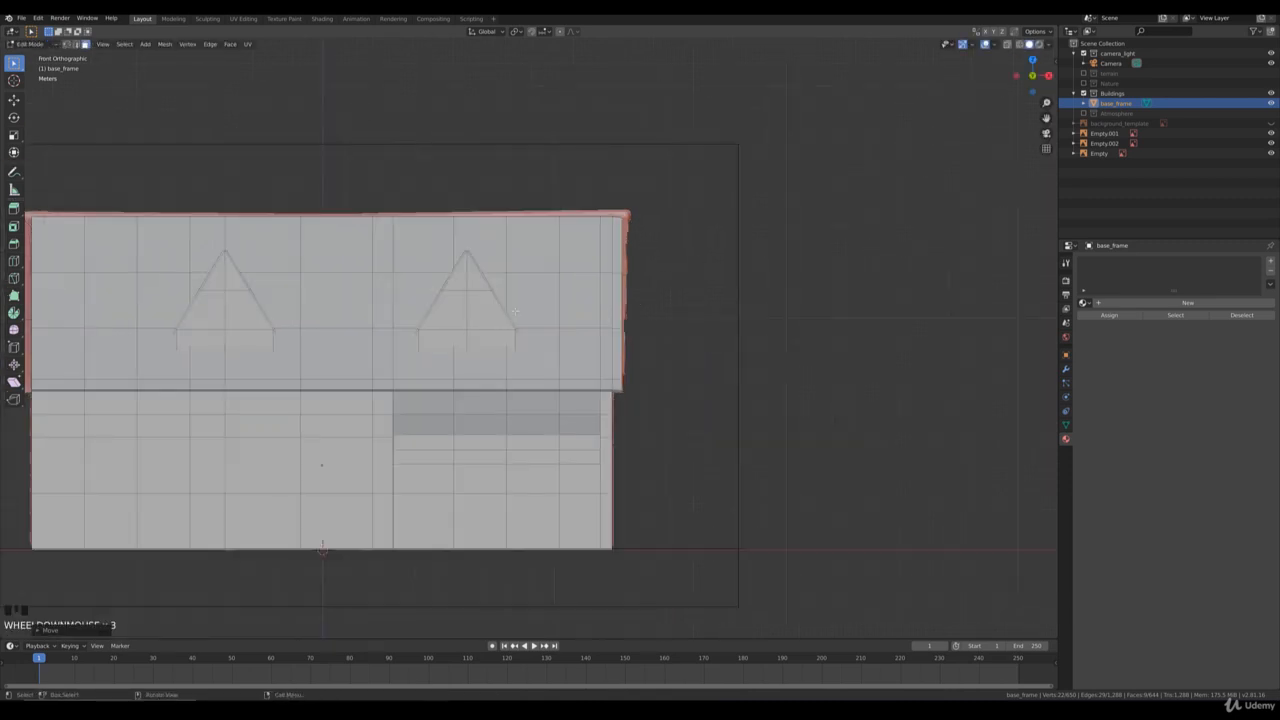
shift+middle_drag(300, 450, 553, 527)
scroll(553, 527, up, 3)
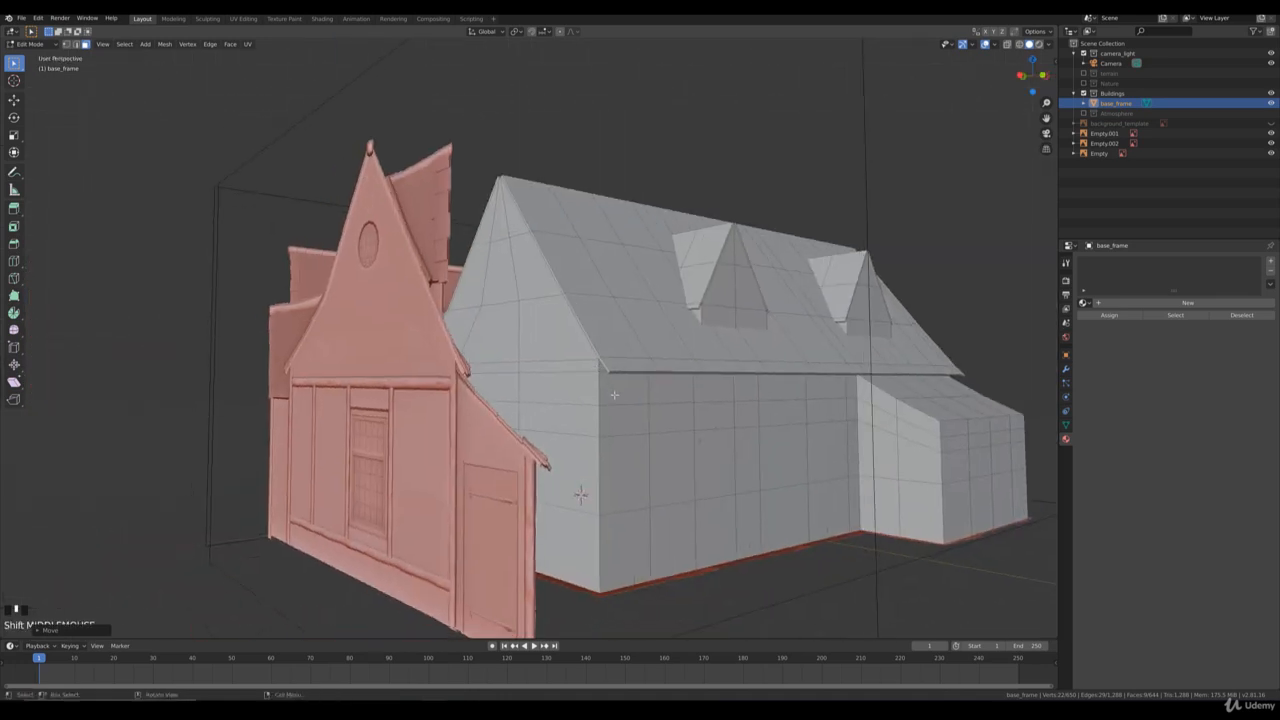
click(654, 375)
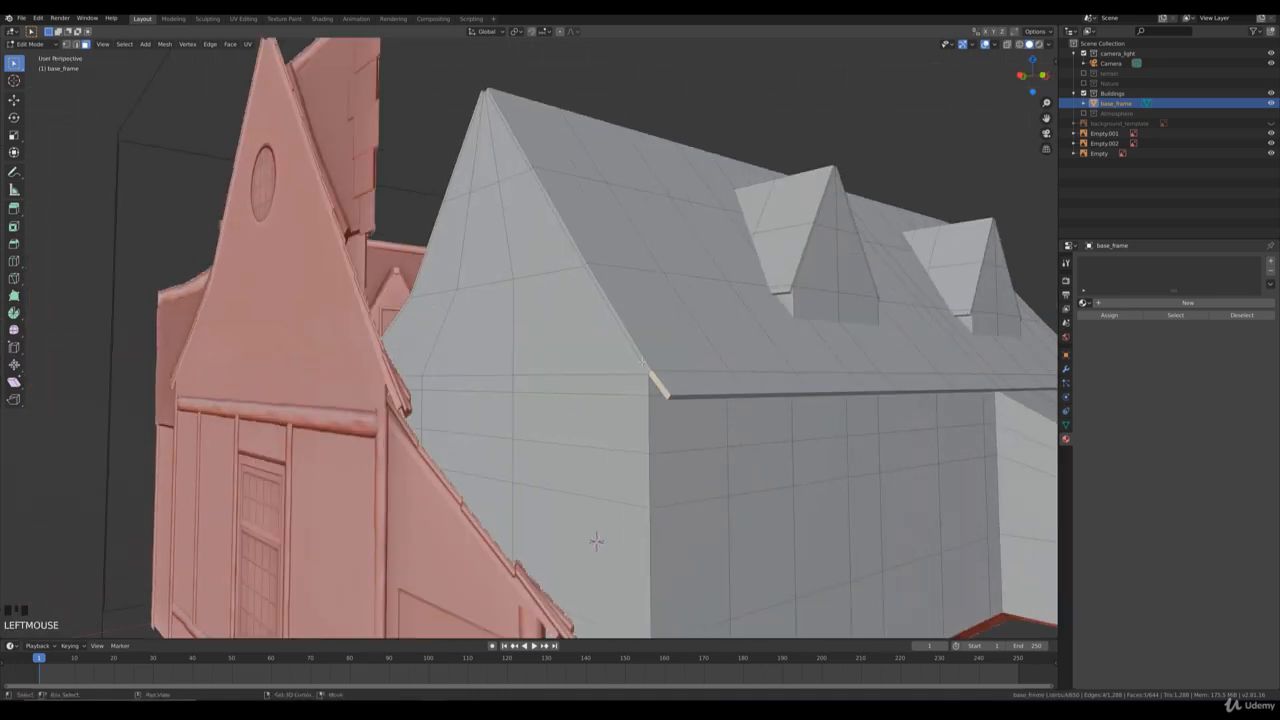
shift+click(615, 312)
scroll(667, 228, up, 4)
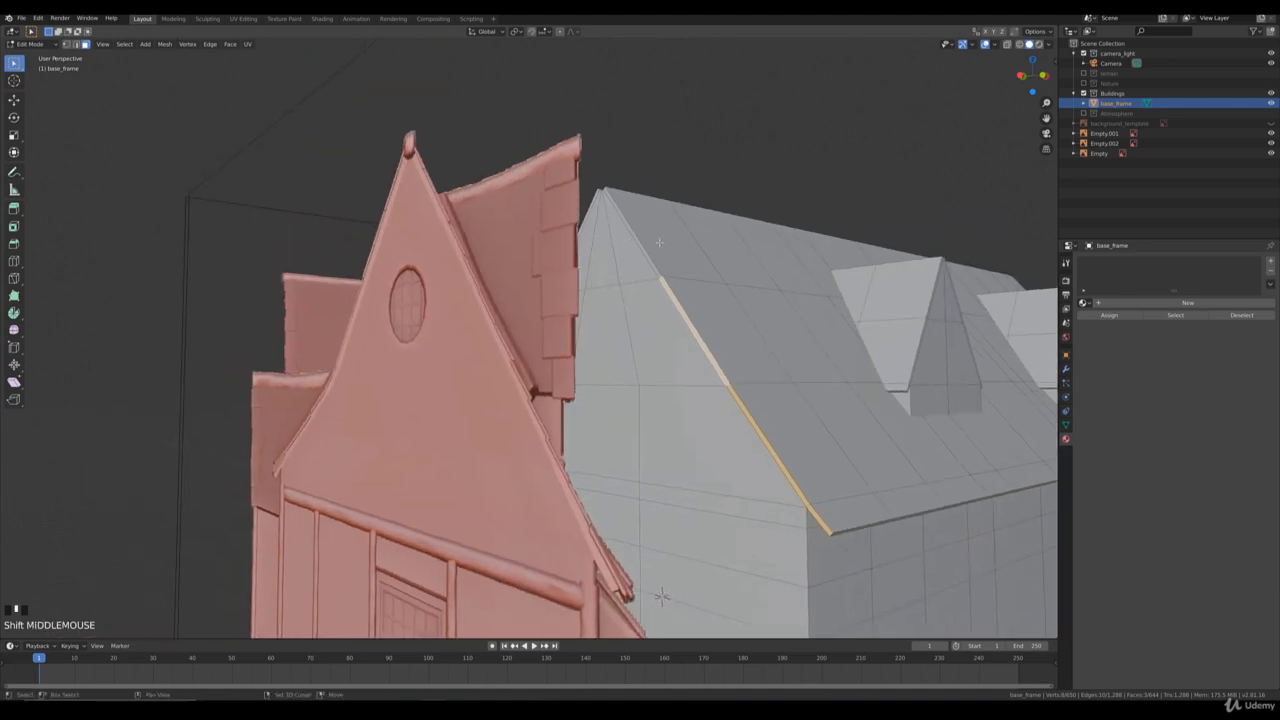
shift+click(660, 205)
Add the porch-side slope's narrow roof edge faces at the same gable end to the selection, from ridge to eave
middle_drag(660, 205, 700, 252)
scroll(700, 252, up, 2)
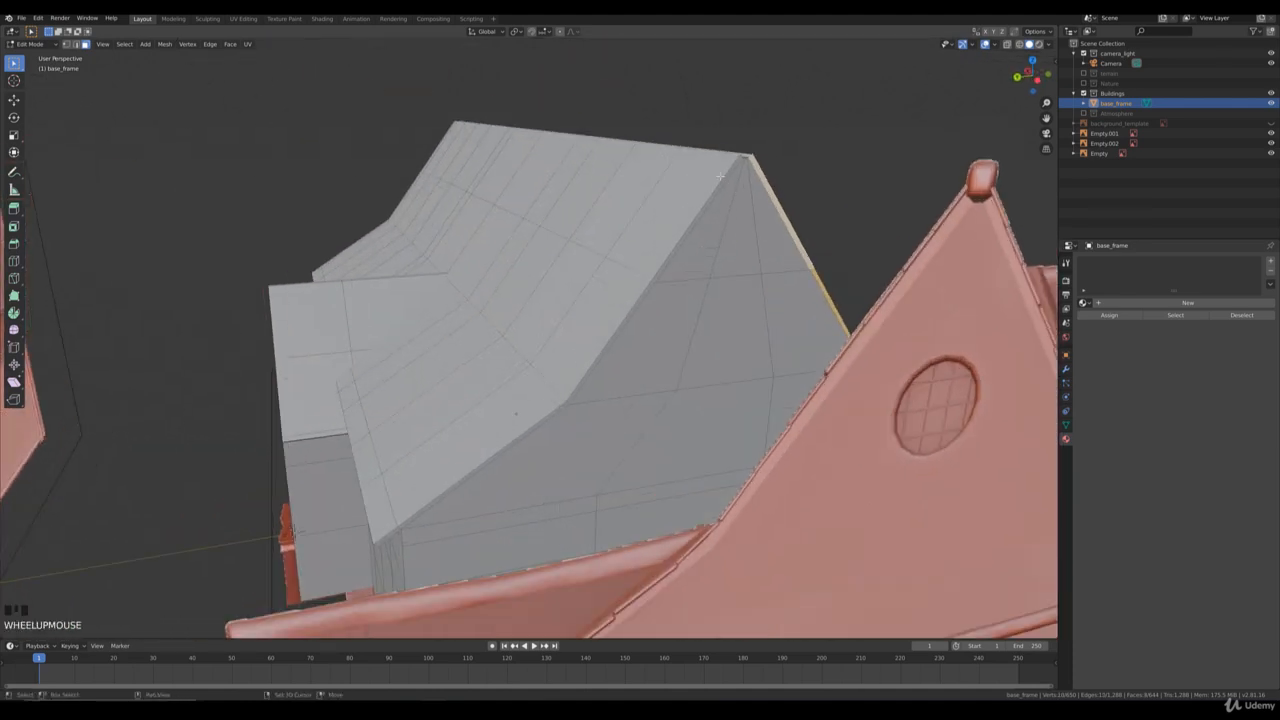
shift+click(723, 179)
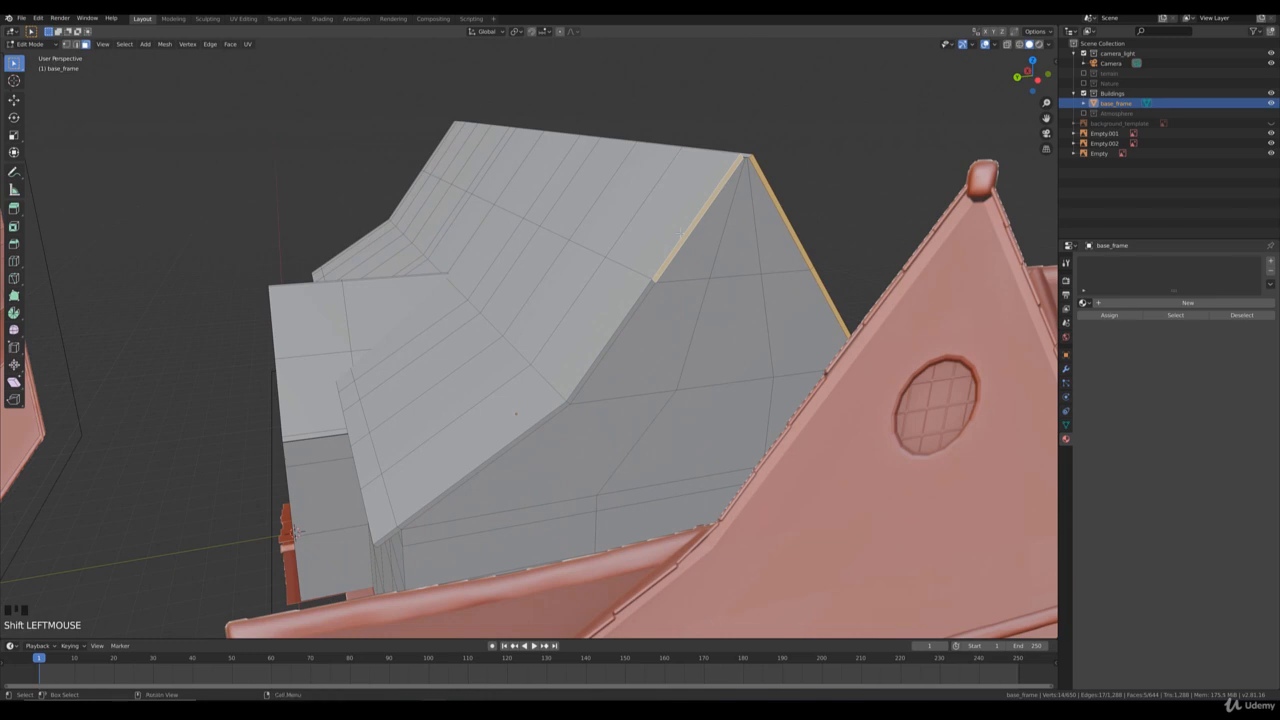
shift+click(641, 302)
shift+click(448, 492)
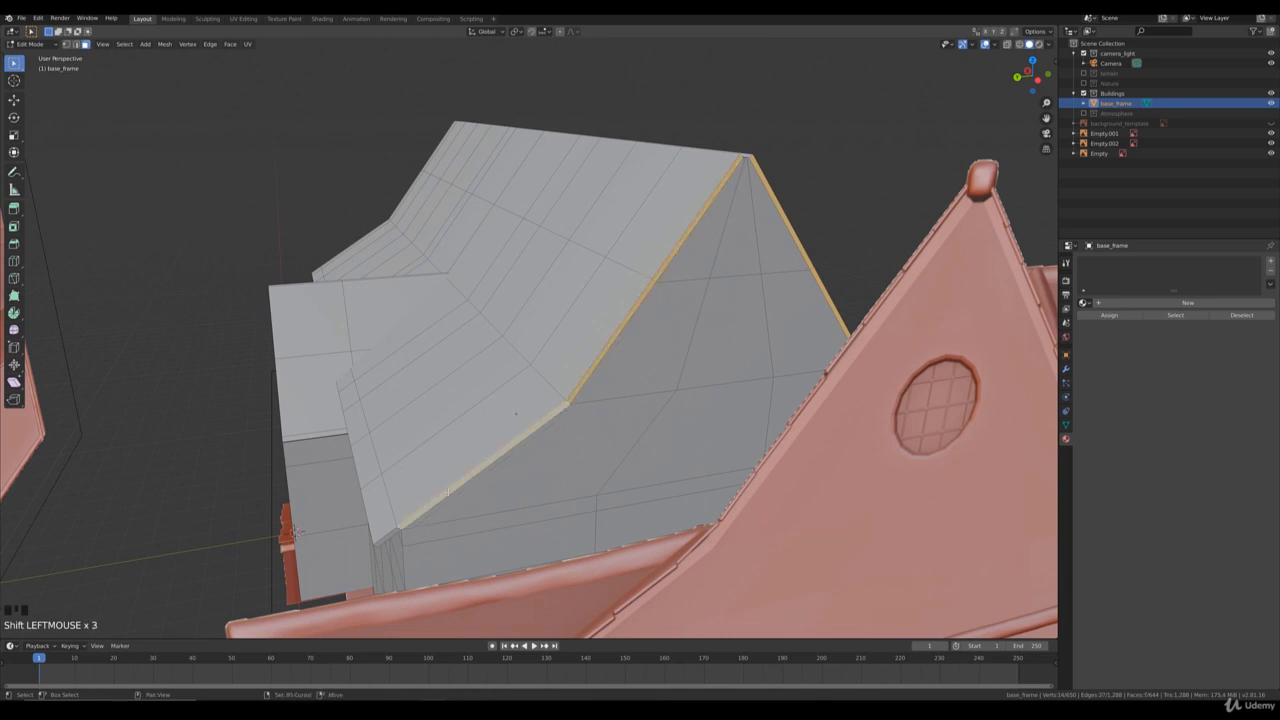
middle_drag(388, 536, 787, 572)
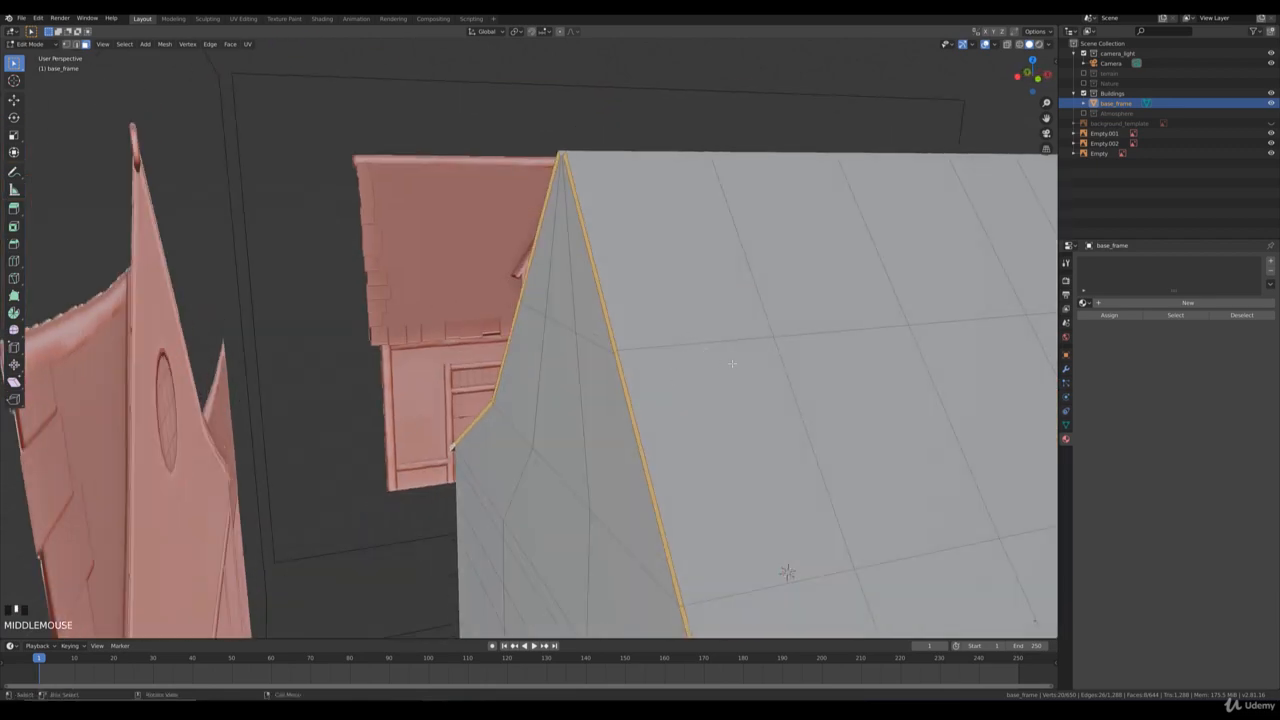
Extrude the selected roof edge faces past the gable wall in front orthographic view to match the reference overhang
key(KP_1)
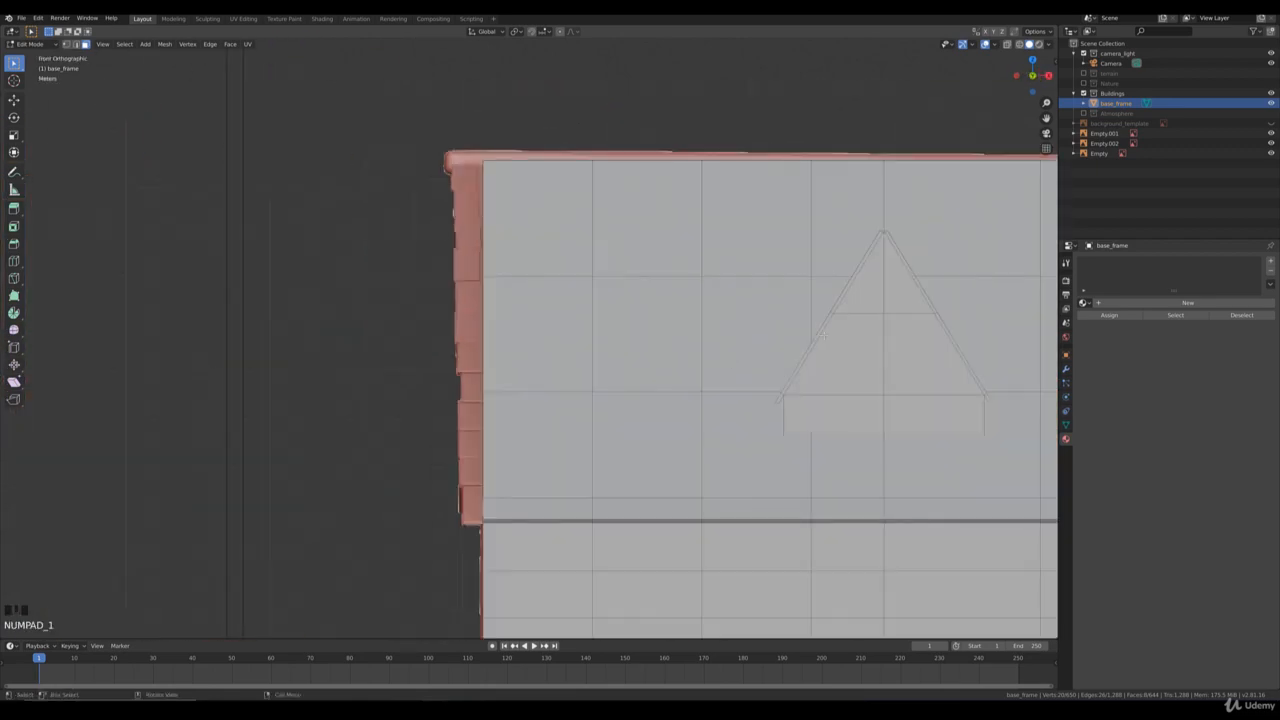
key(e)
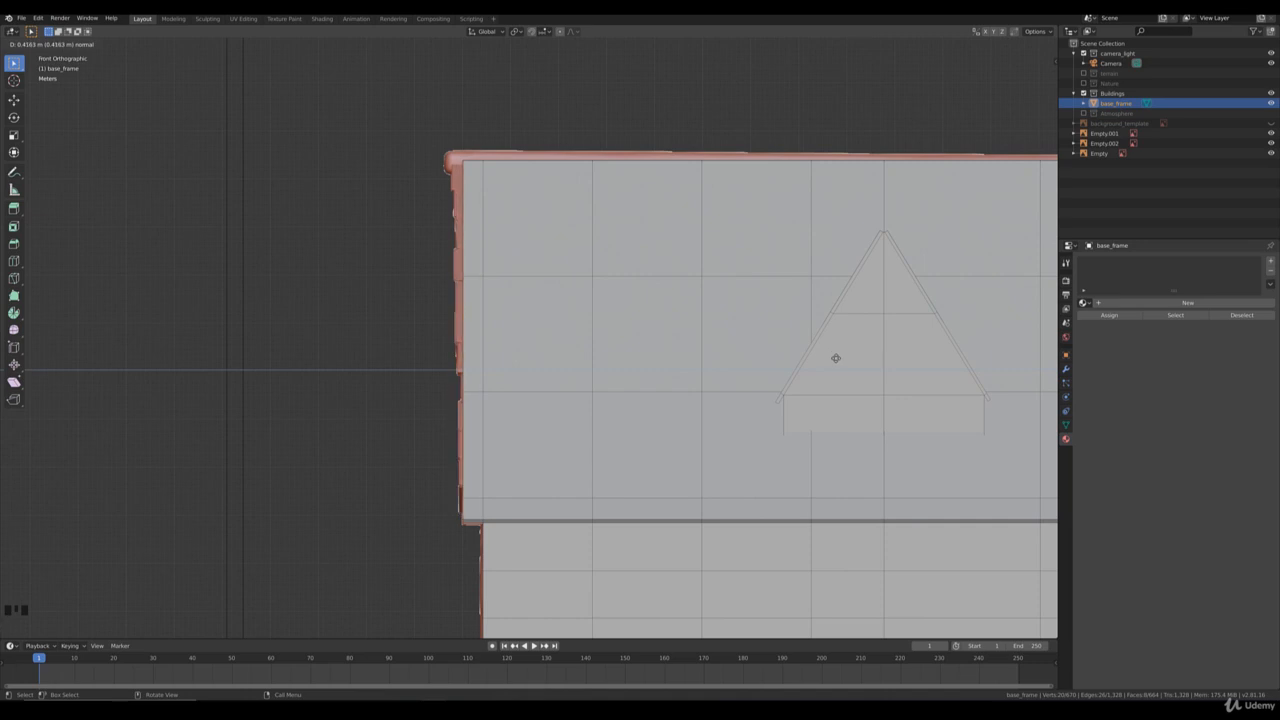
click(846, 360)
Compare the roof overhangs at both gable ends with the reference roof outline in front orthographic view
scroll(846, 360, down, 4)
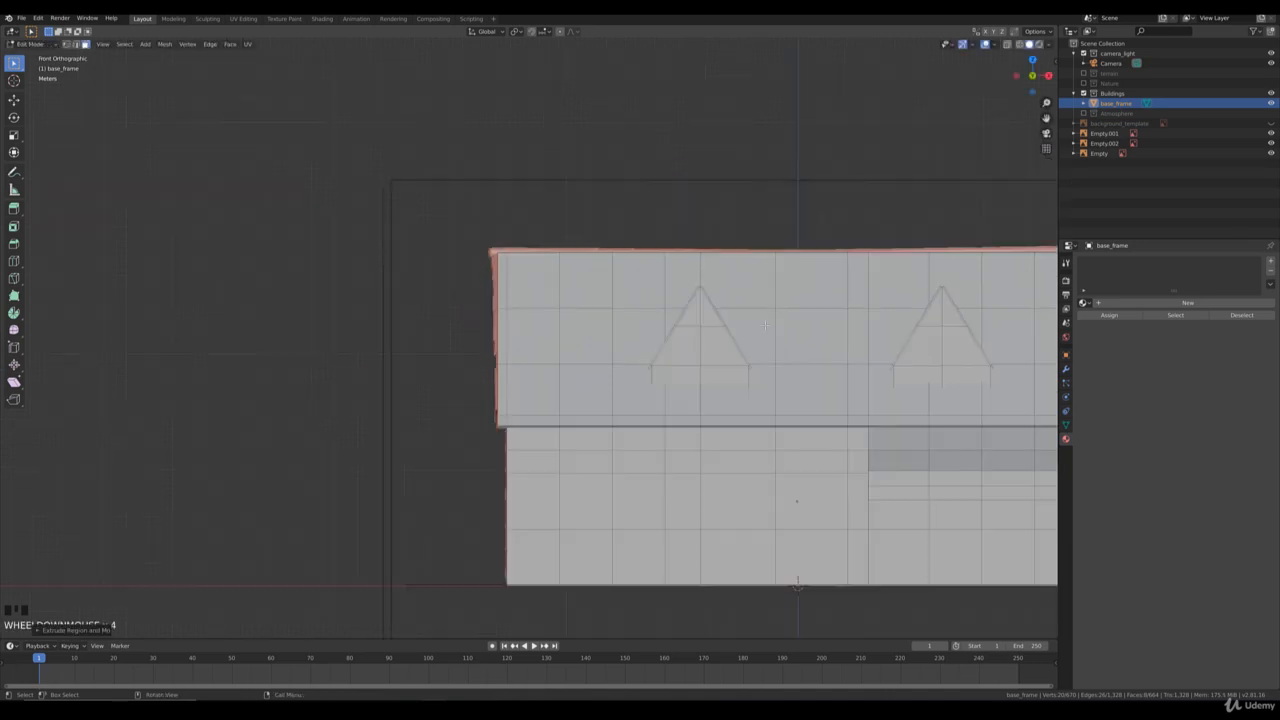
shift+middle_drag(782, 318, 667, 305)
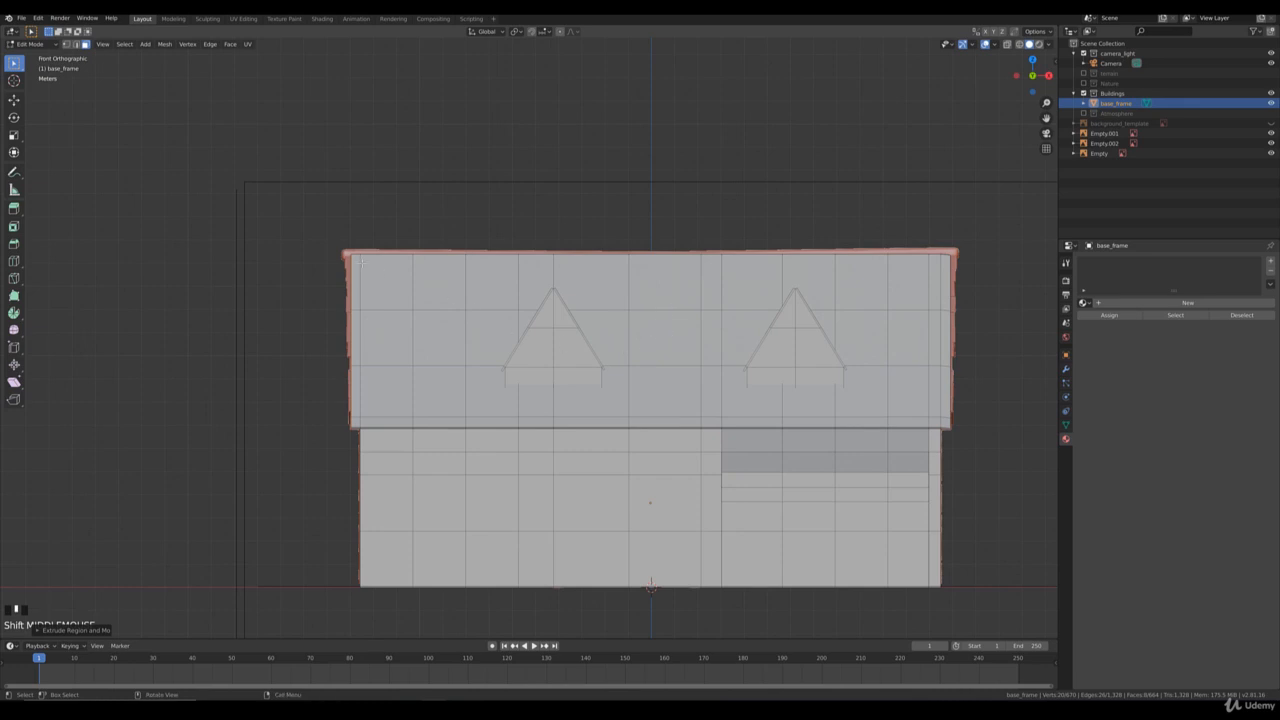
shift+middle_drag(360, 262, 570, 296)
scroll(567, 295, up, 1)
scroll(604, 316, up, 1)
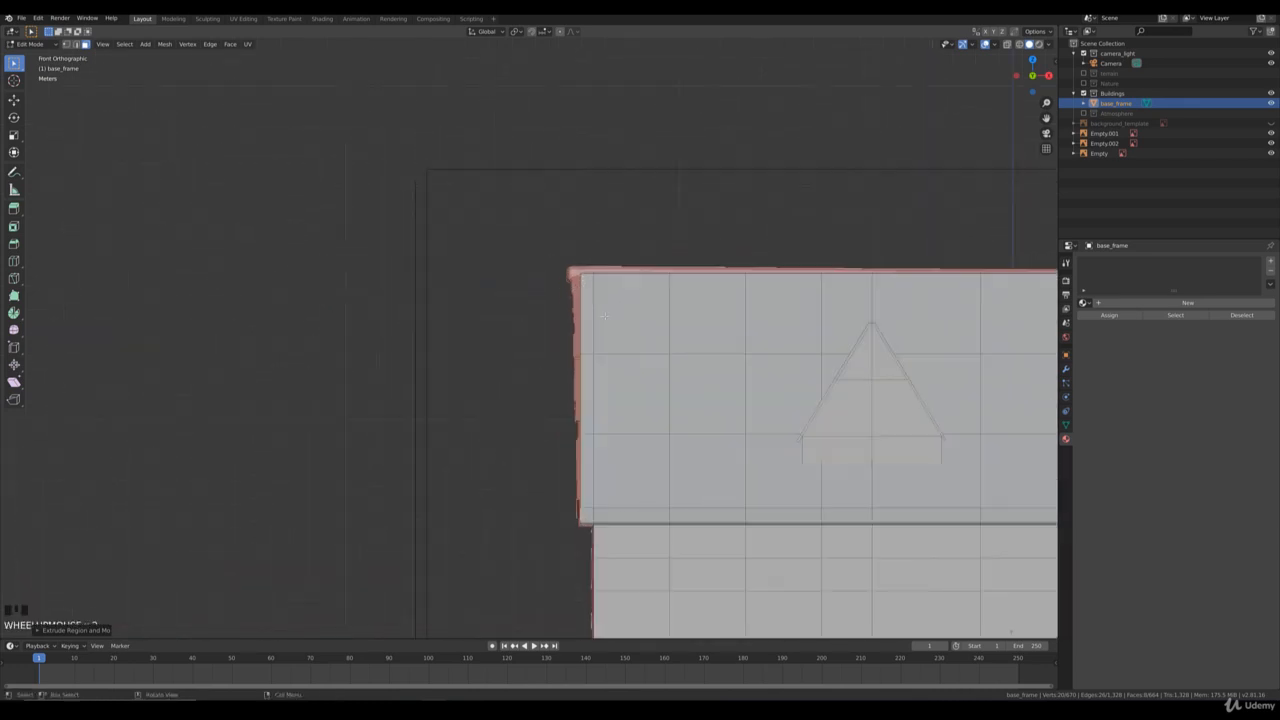
scroll(698, 331, down, 2)
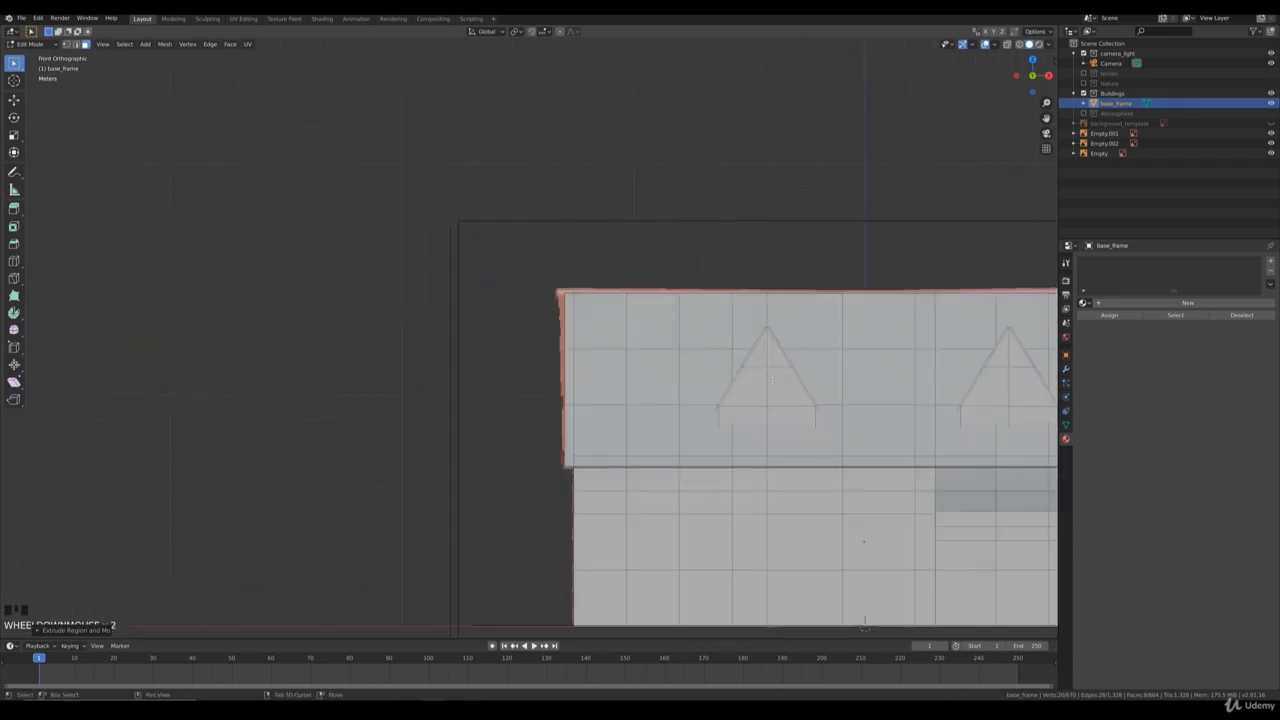
mouse_move(776, 379)
shift+middle_down()
mouse_move(607, 336)
mouse_move(794, 396)
shift+middle_up()
scroll(656, 355, up, 1)
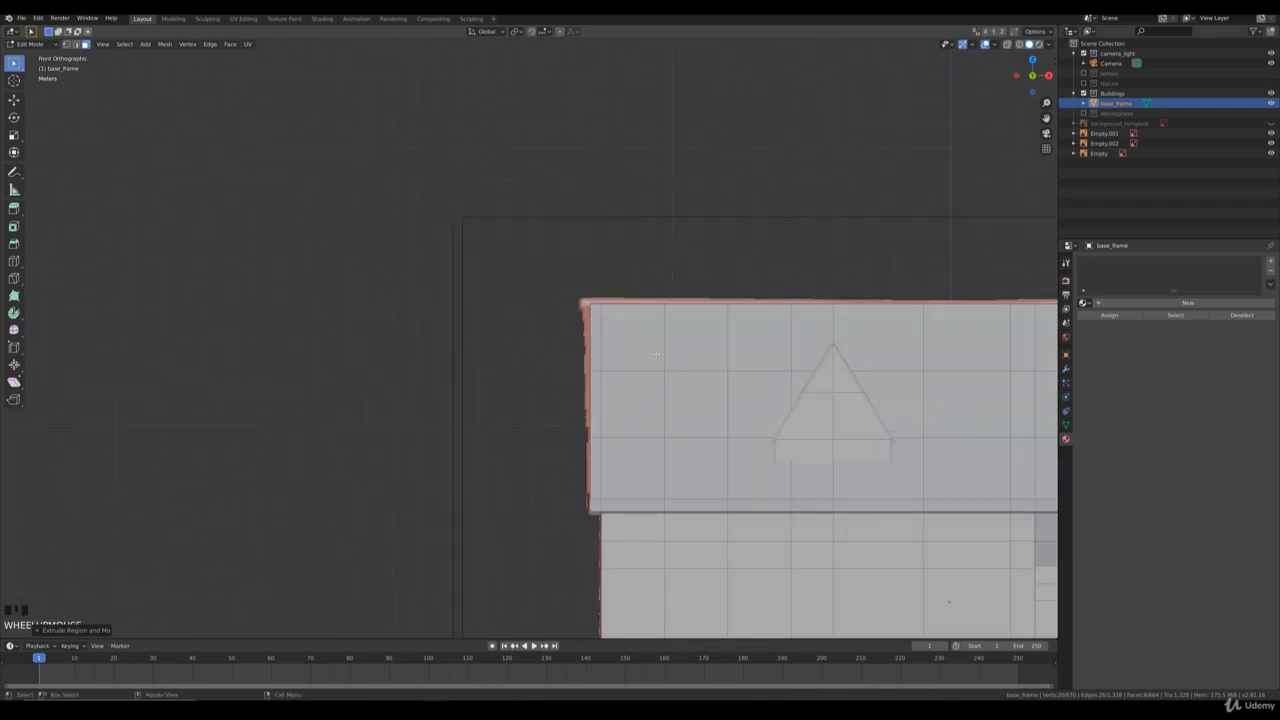
scroll(622, 322, up, 1)
Switch to vertex selection with see-through wireframe display and box-select the ridge-end vertices of the newly extruded overhang
key(Tab)
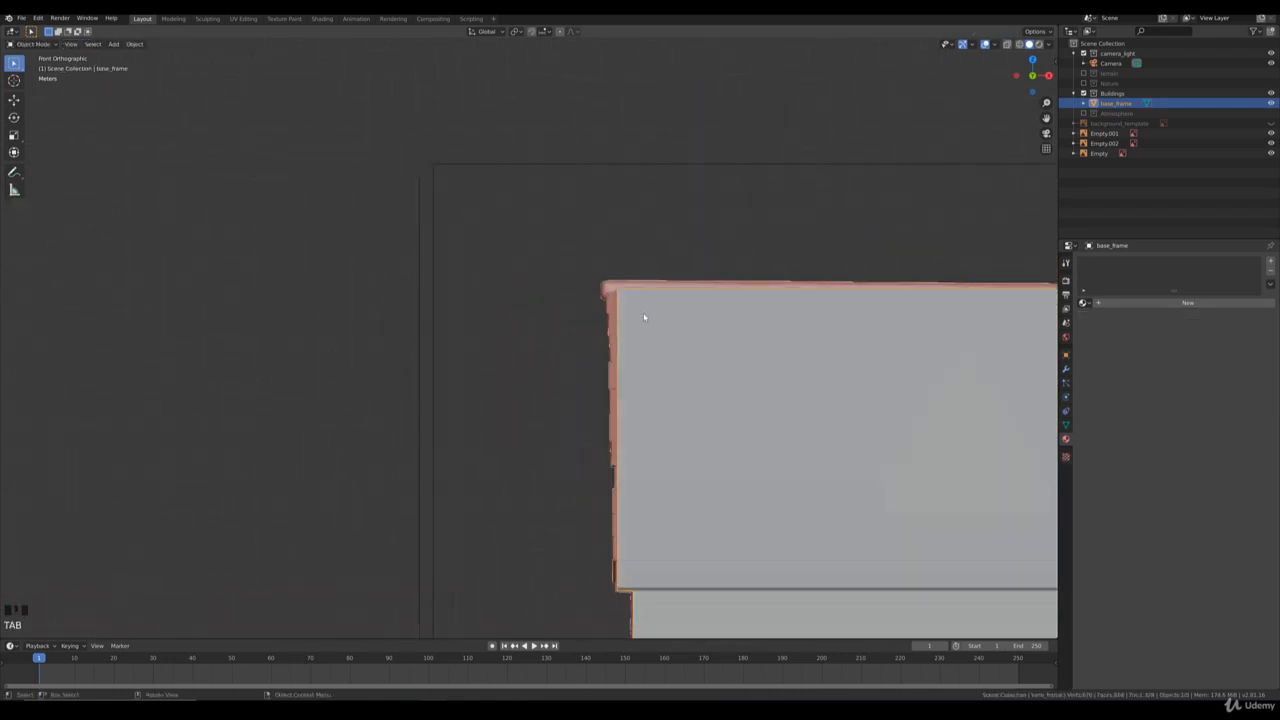
key(Tab)
key(1)
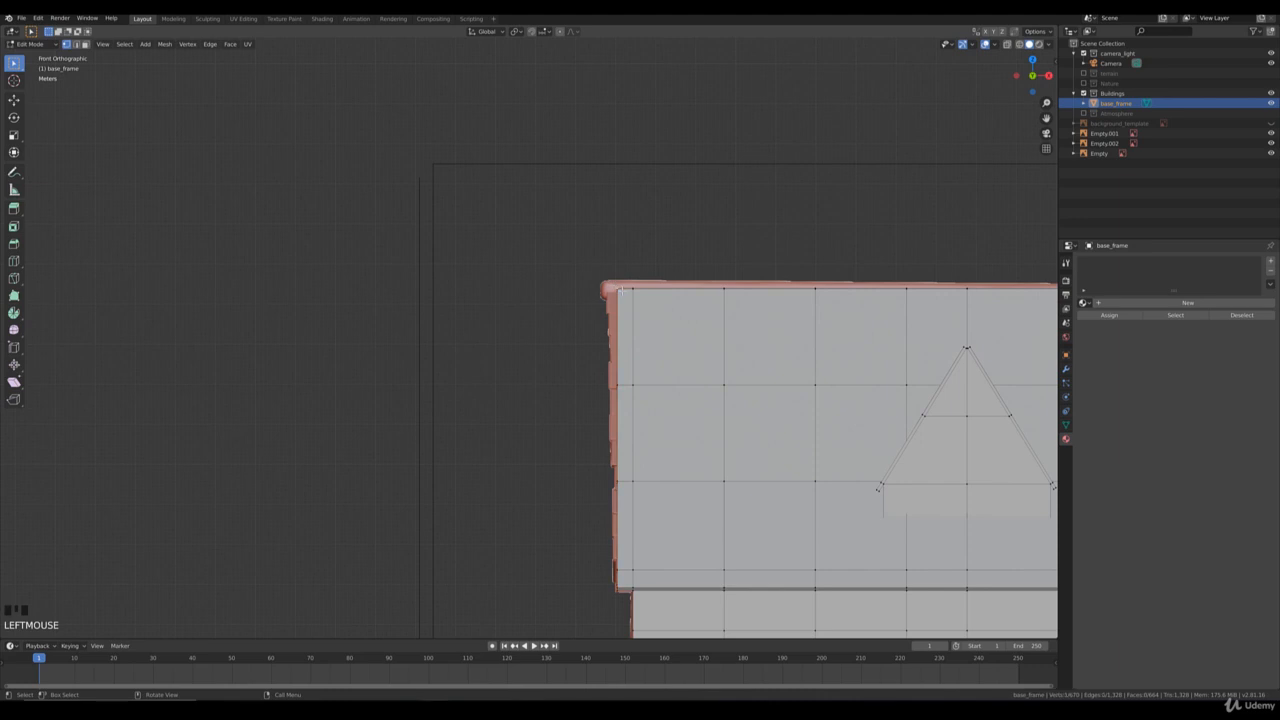
key(a)
key(b)
drag(625, 298, 591, 278)
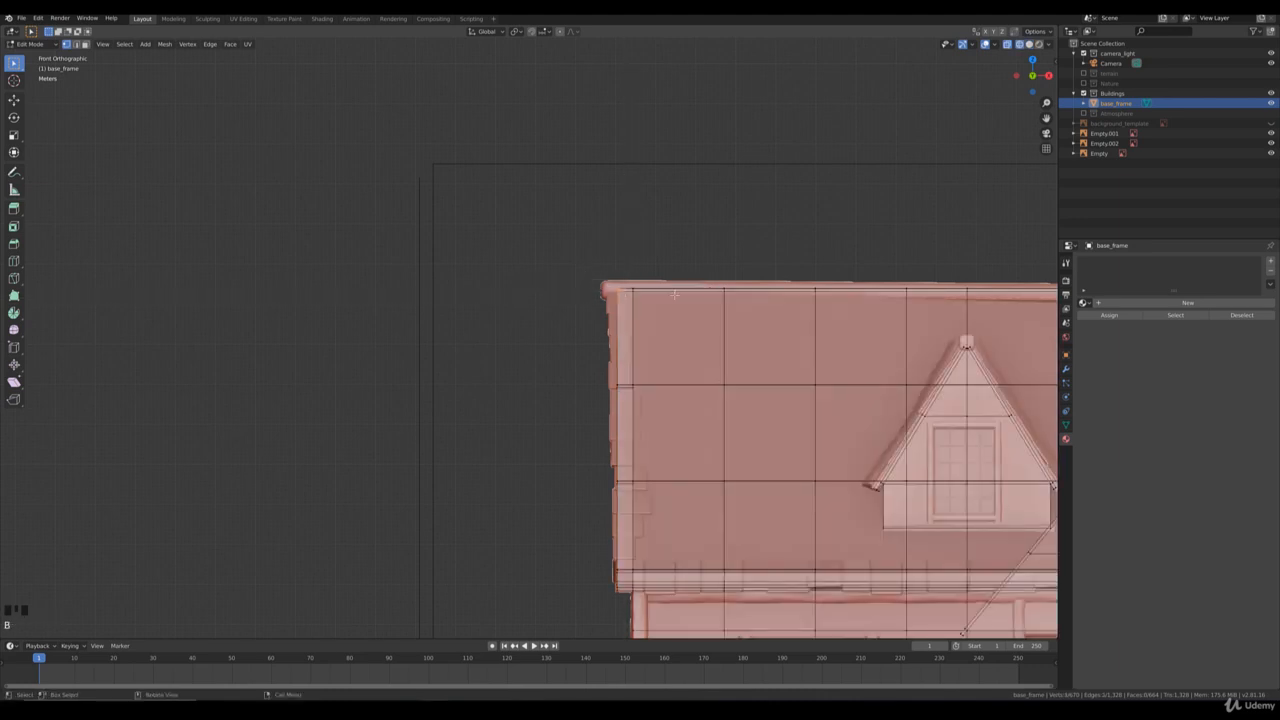
Move the ridge-end vertices outward toward the reference with smooth proportional editing at a size of 7.40
key(g)
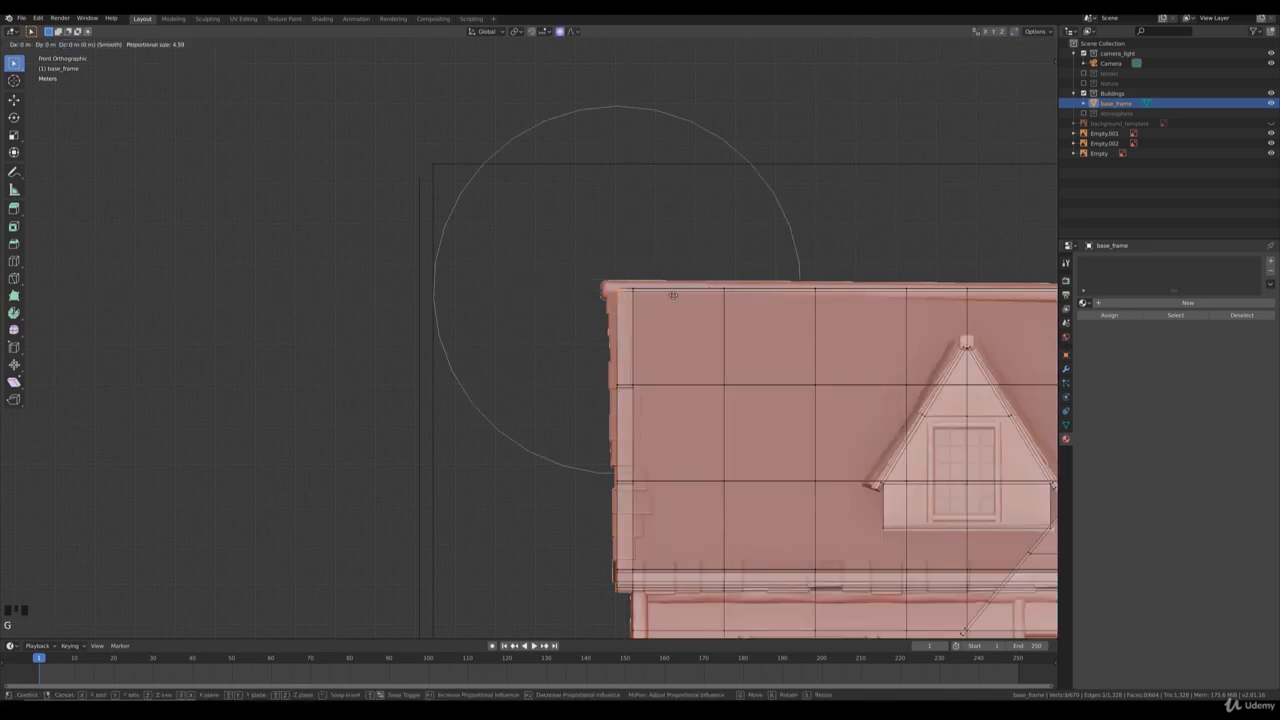
scroll(670, 300, down, 3)
right_click(667, 310)
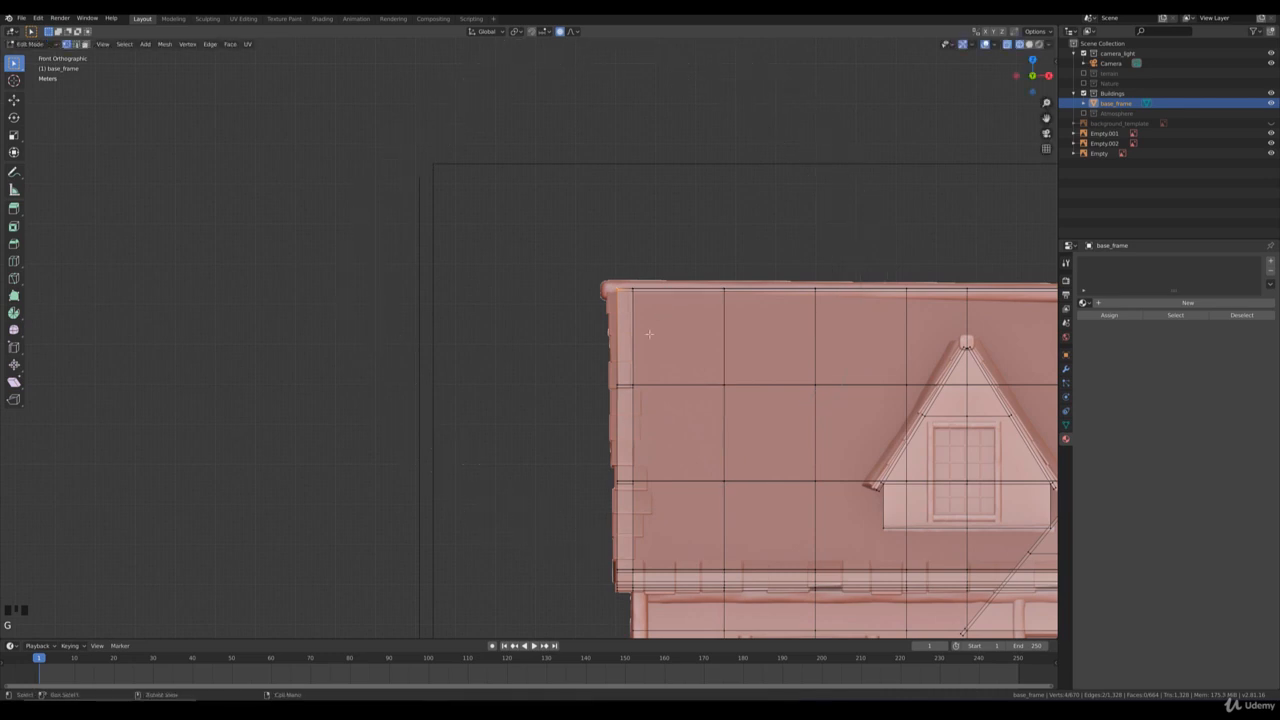
key(g)
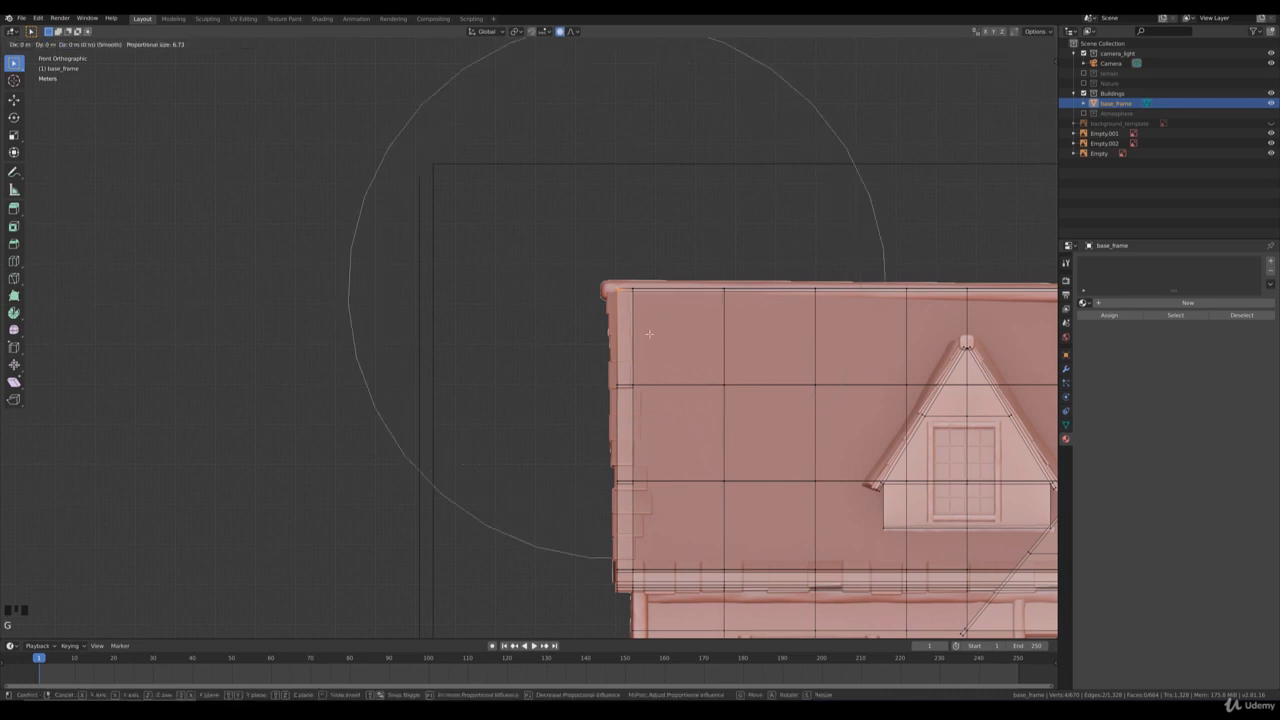
right_click(649, 332)
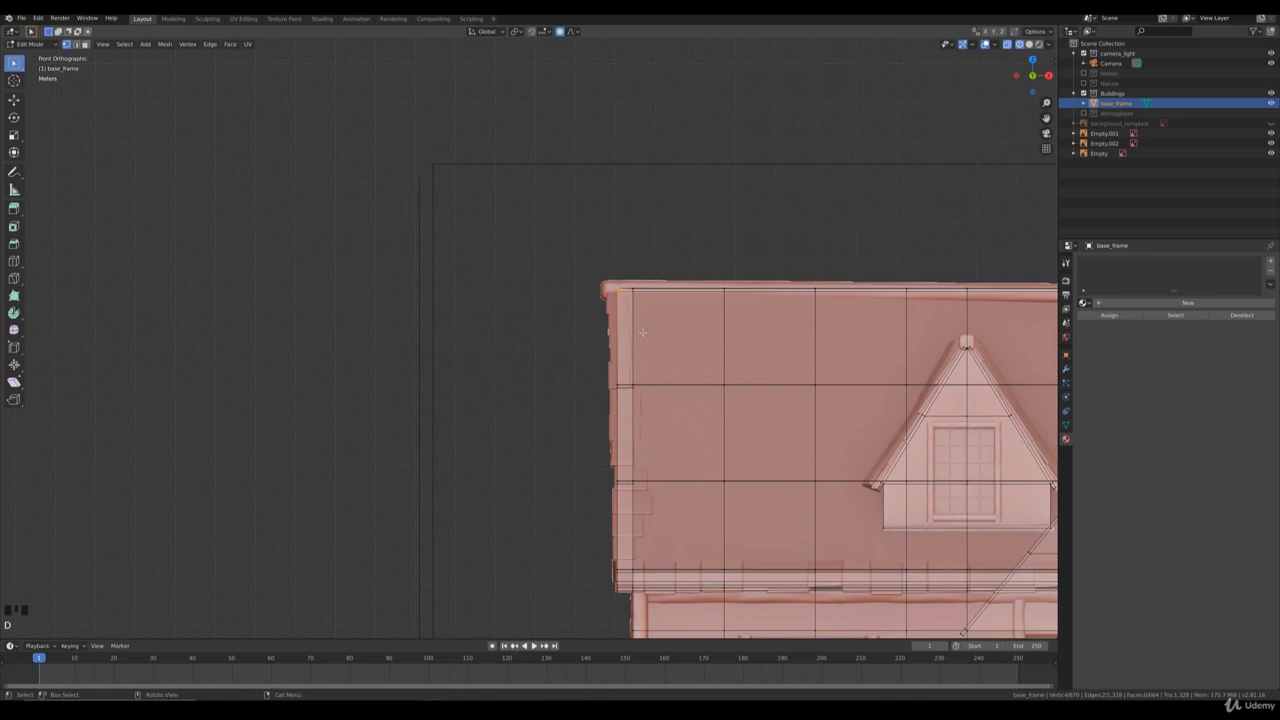
key(g)
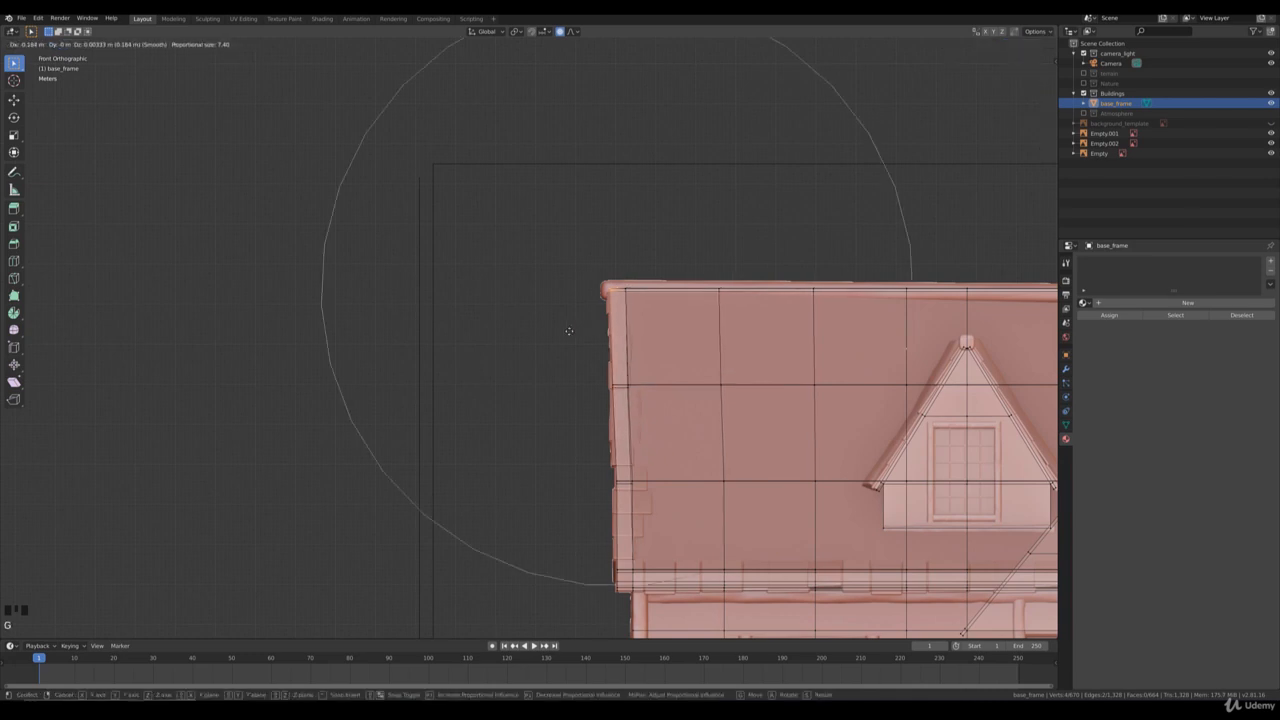
right_click(564, 330)
key(g)
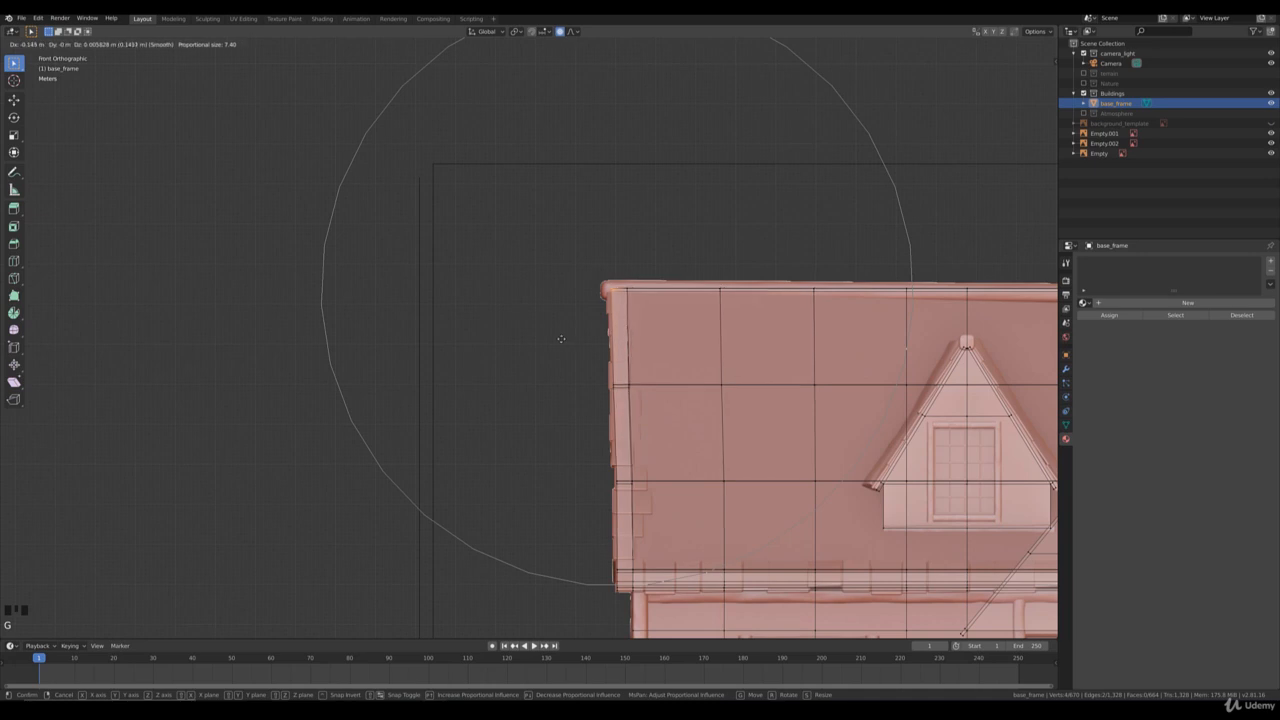
click(577, 340)
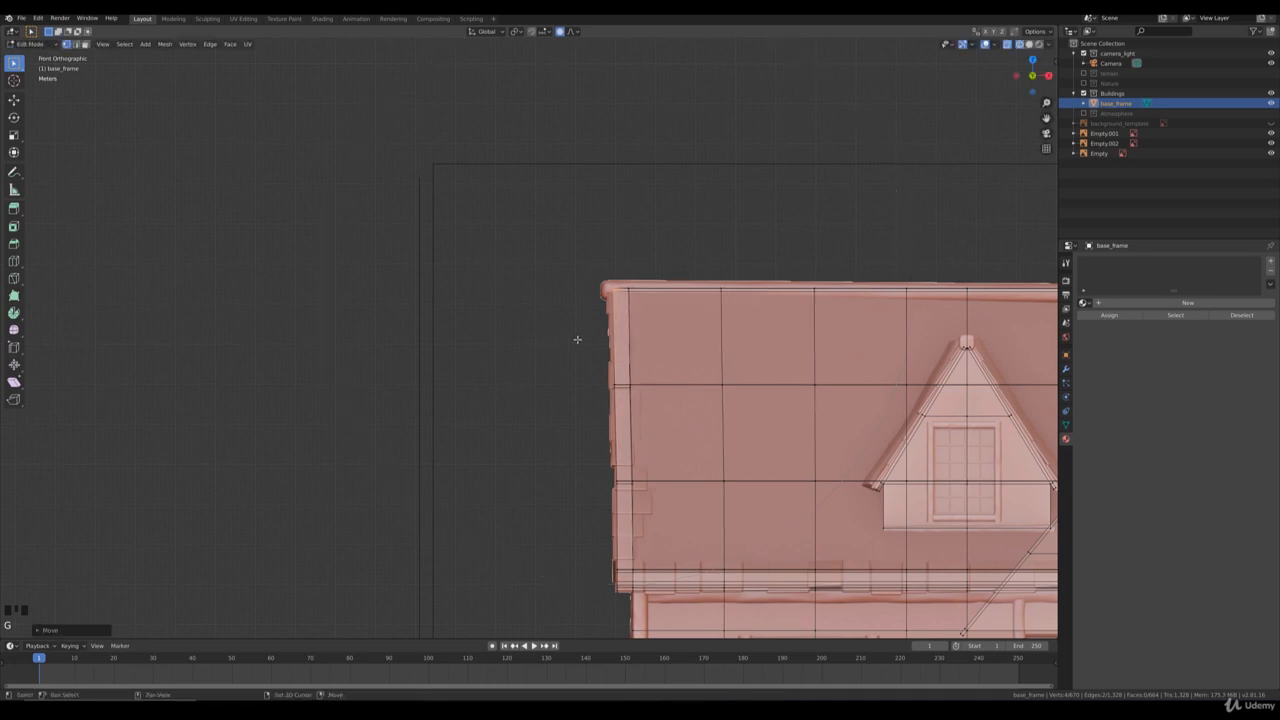
Select the ridge-end vertices at the opposite gable and move them outward with proportional editing to follow the reference
scroll(577, 340, down, 5)
shift+middle_drag(964, 350, 628, 324)
scroll(628, 323, up, 3)
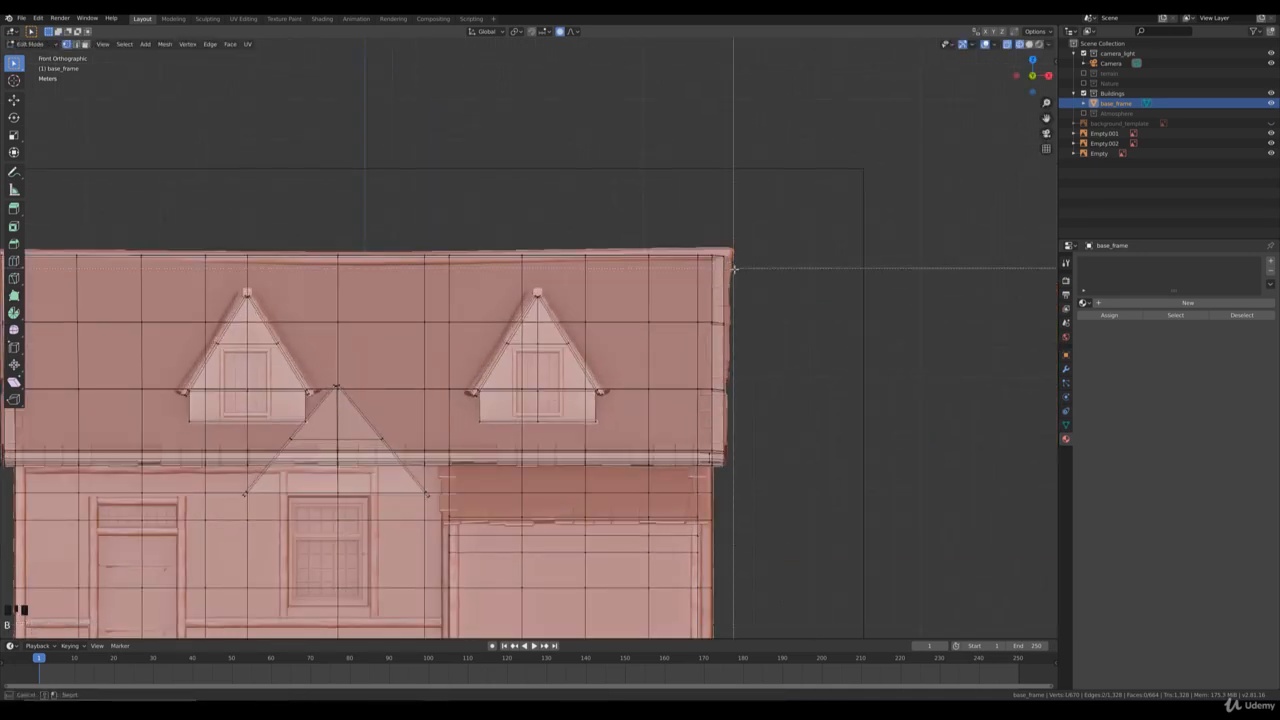
shift+middle_drag(773, 267, 663, 266)
scroll(664, 267, up, 1)
key(g)
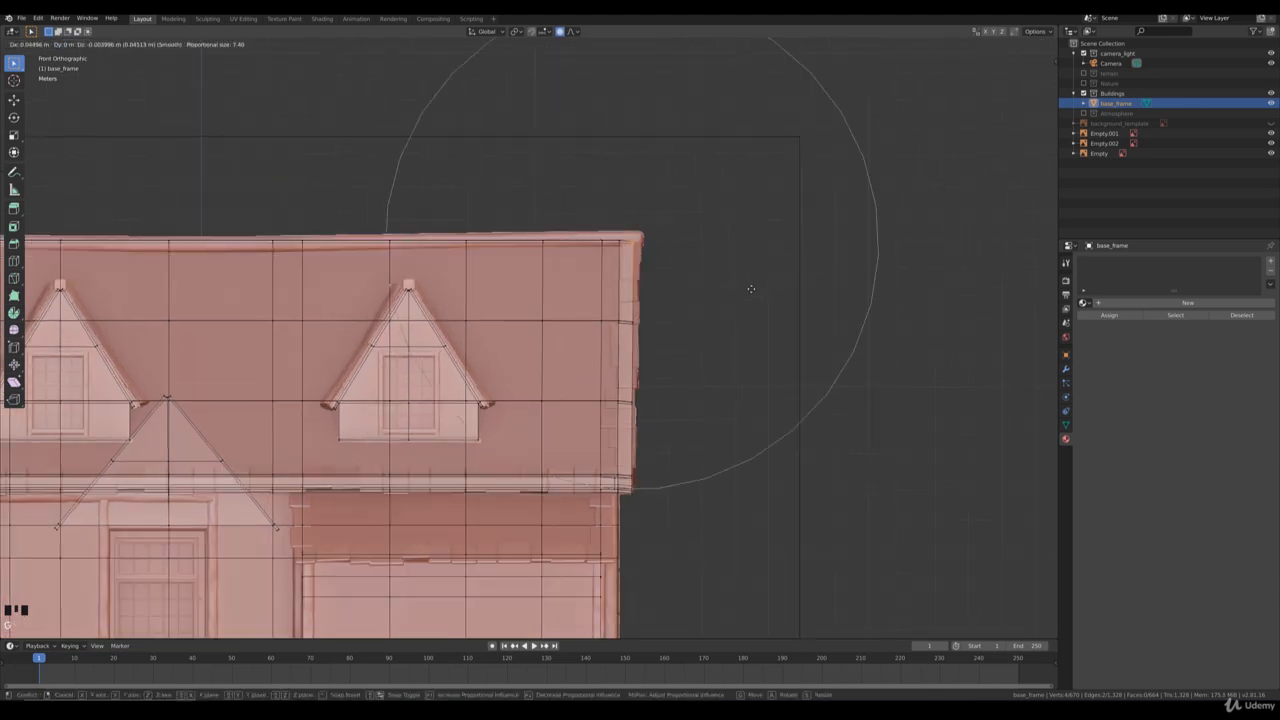
click(770, 288)
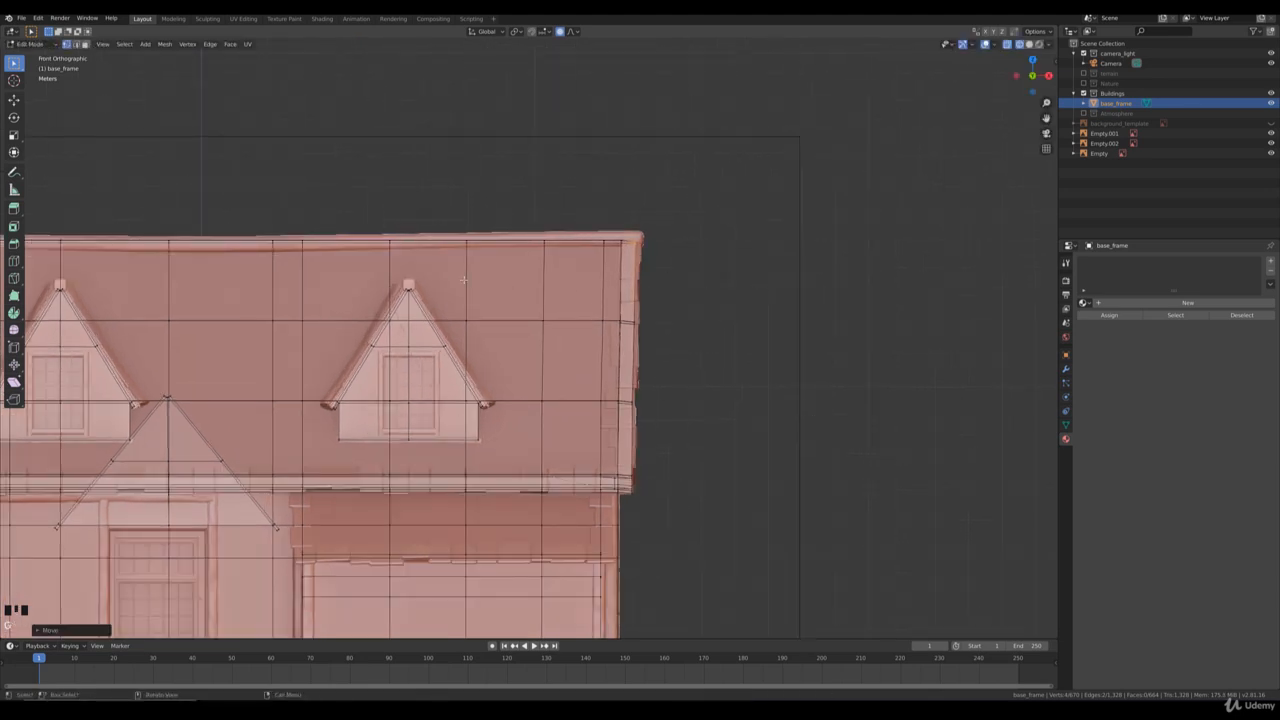
Select the ridge's middle and lower it about 0.12 m with proportional editing so the roofline sags like the reference
shift+middle_drag(180, 245, 472, 245)
alt+click(472, 245)
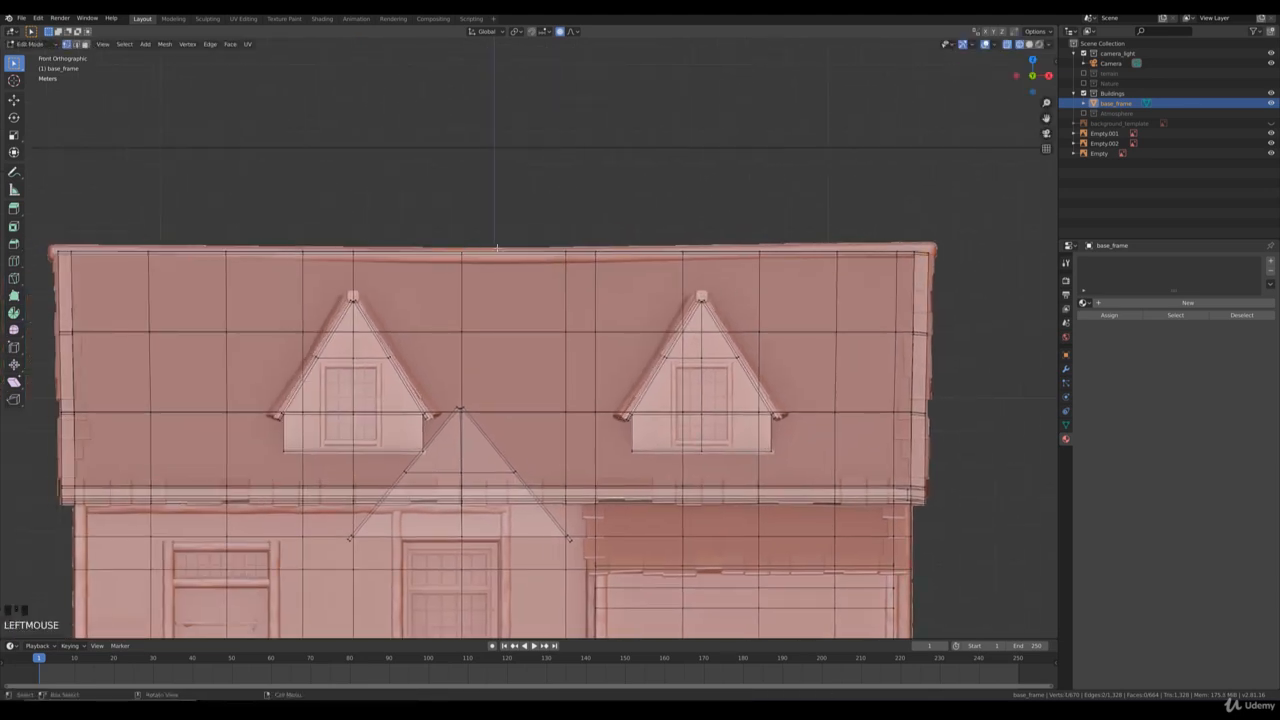
key(g)
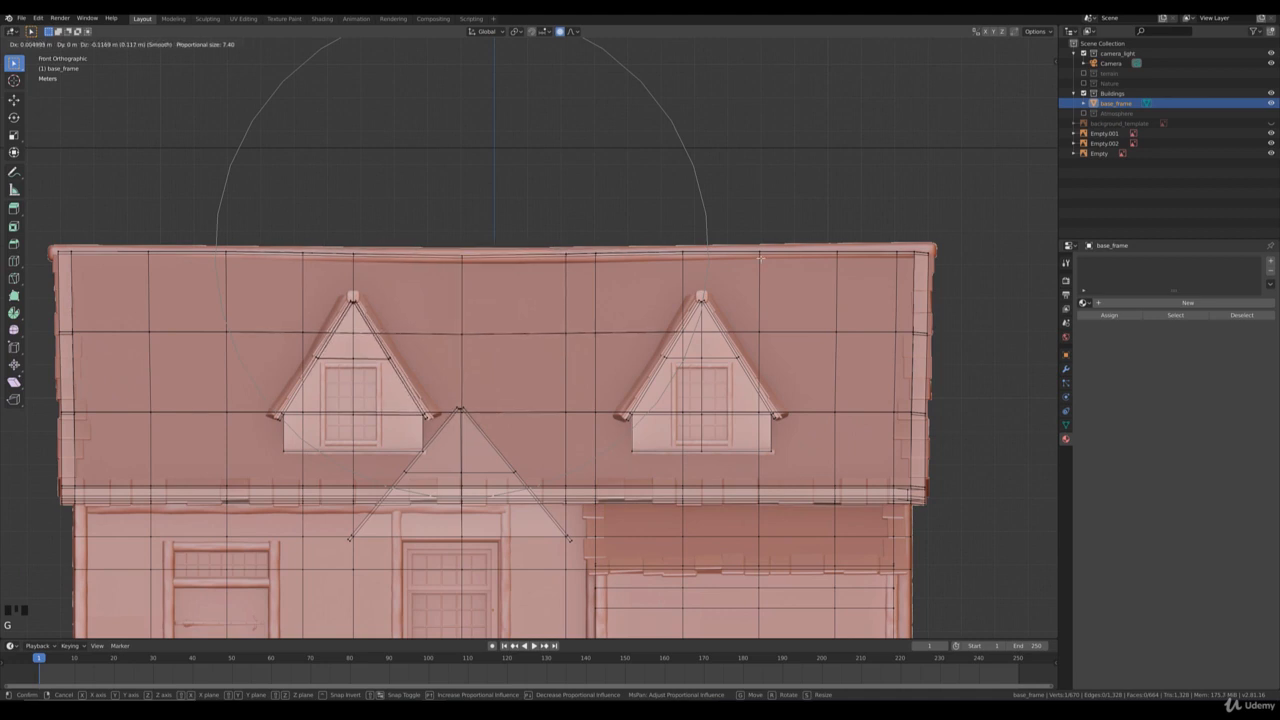
click(761, 258)
Return to Object Mode and display the house with rendered viewport shading in perspective view
scroll(761, 258, down, 5)
key(Tab)
middle_drag(583, 311, 591, 328)
key(z)
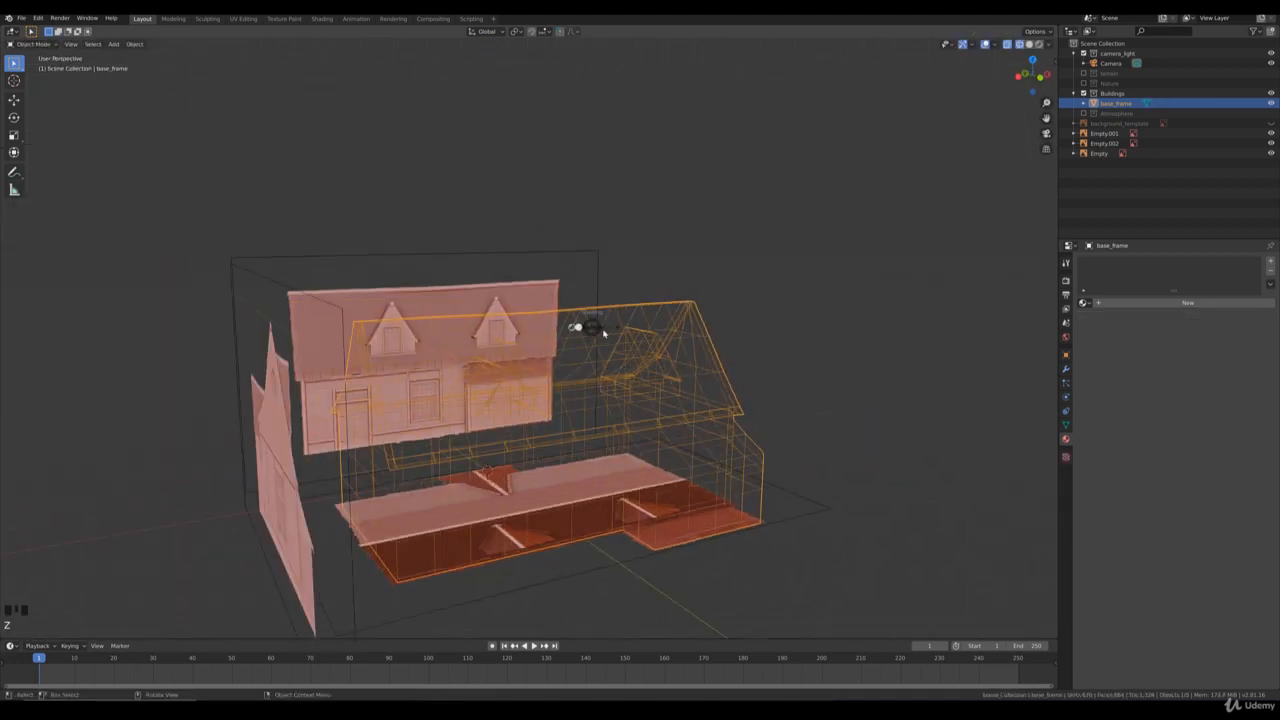
click(673, 341)
key(z)
click(656, 287)
Examine the roof's eaves, gable overhangs and dormers from several sides of the house
mouse_move(691, 314)
middle_down()
mouse_move(569, 335)
mouse_move(677, 312)
mouse_move(731, 369)
mouse_move(677, 369)
middle_up()
scroll(626, 328, down, 2)
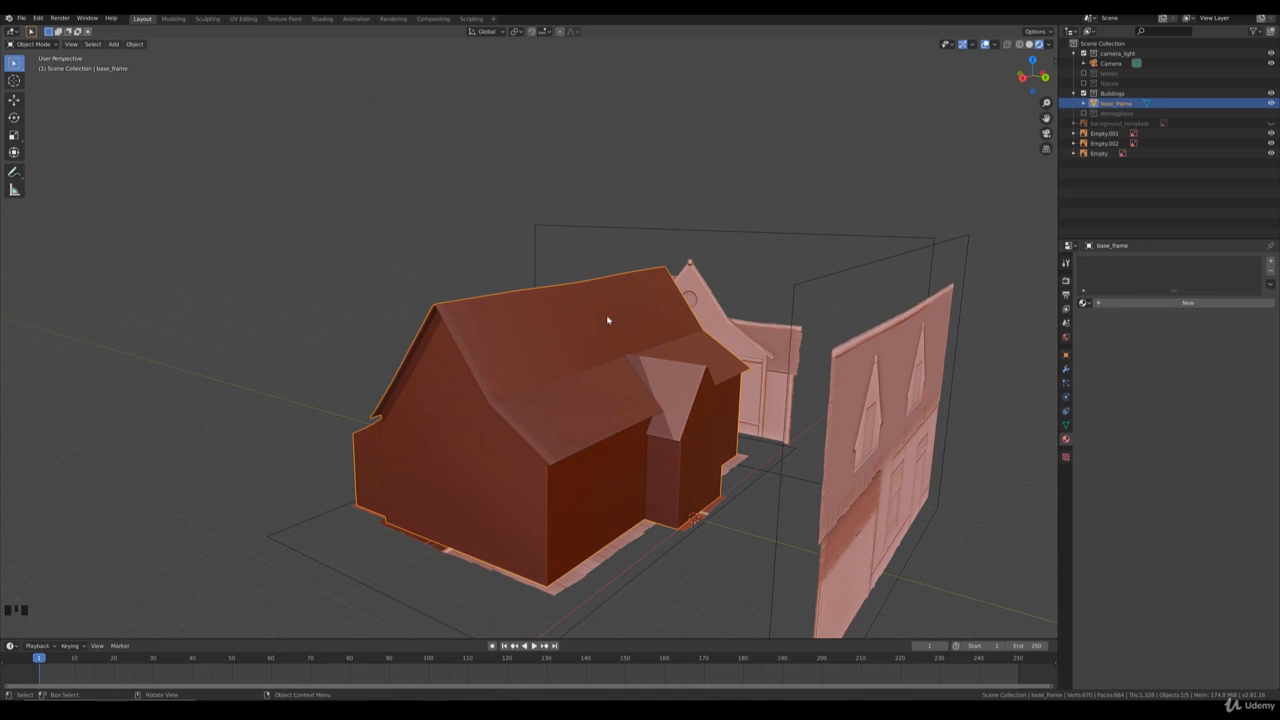
mouse_move(603, 318)
middle_down()
mouse_move(606, 291)
mouse_move(620, 289)
mouse_move(609, 291)
mouse_move(616, 340)
middle_up()
scroll(616, 340, up, 1)
scroll(616, 340, up, 1)
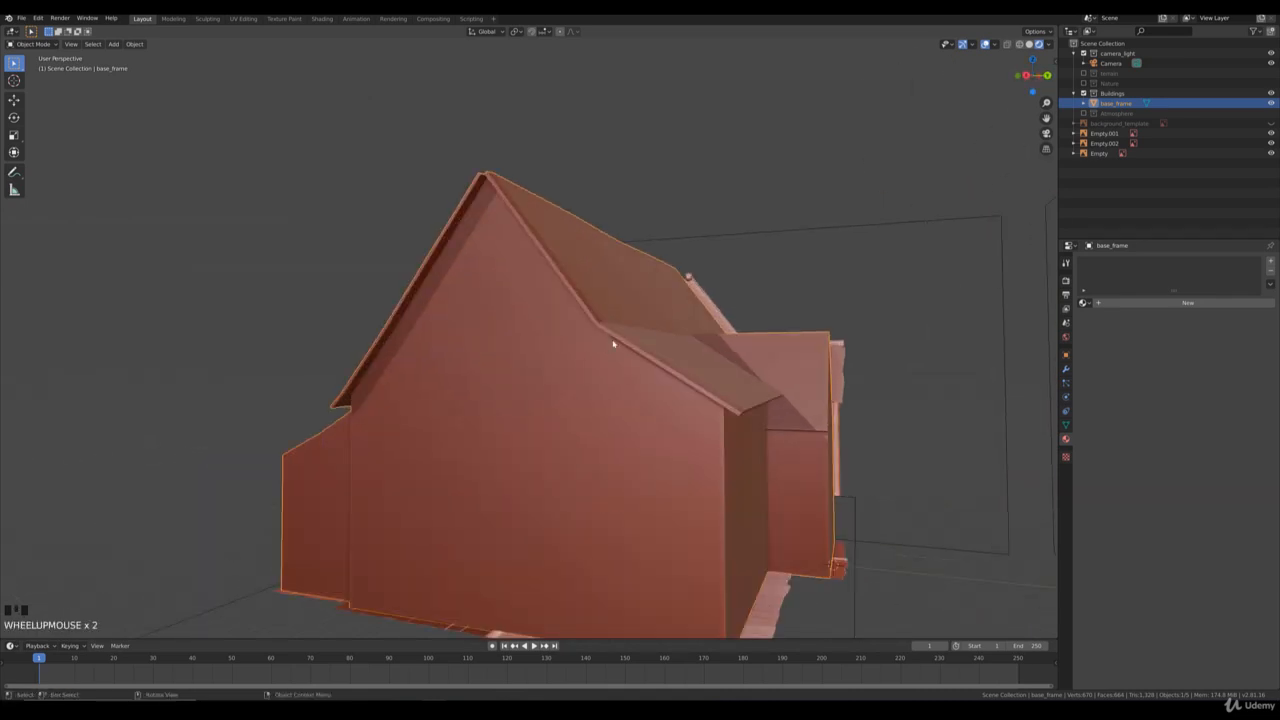
scroll(433, 368, down, 2)
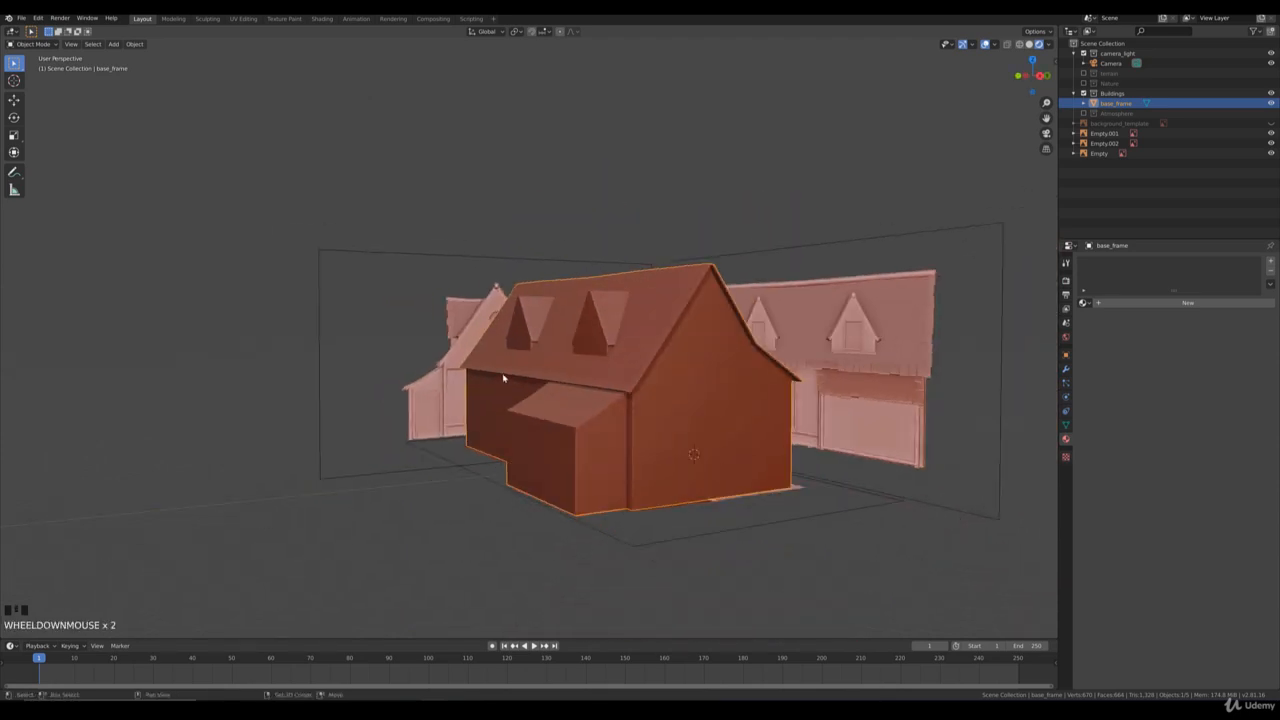
middle_drag(506, 374, 475, 420)
scroll(509, 480, up, 2)
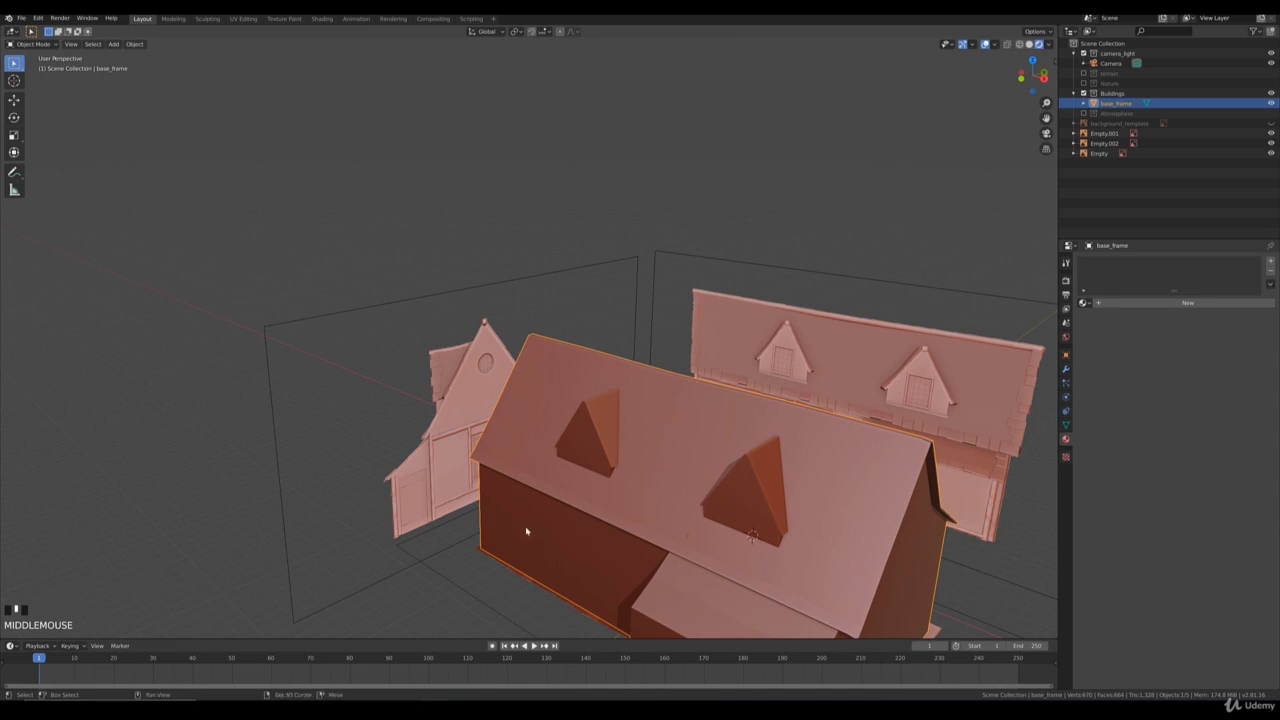
Enter Edit Mode with face selection and select the two lean-to roof faces nearest the gable wall
shift+middle_drag(515, 480, 422, 364)
mouse_move(645, 473)
middle_down()
mouse_move(654, 486)
mouse_move(634, 451)
middle_up()
scroll(660, 471, up, 2)
key(Tab)
click(687, 457)
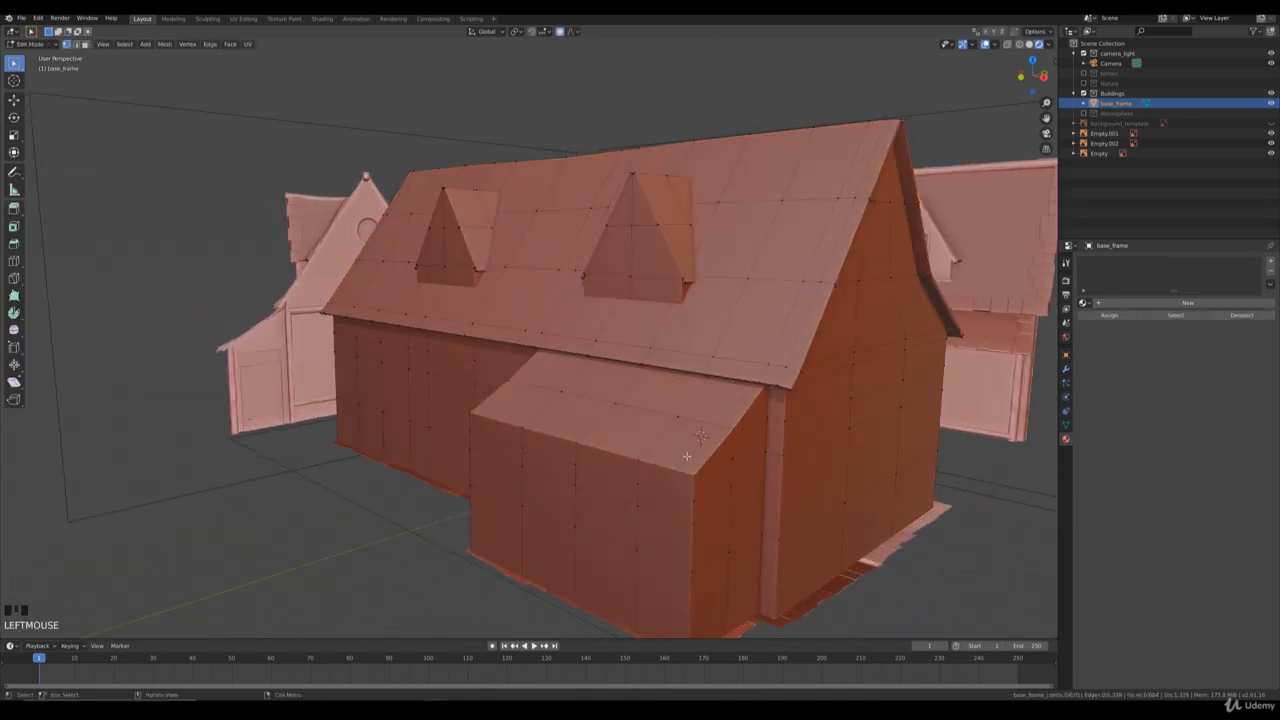
key(3)
key(2)
click(685, 455)
key(3)
click(690, 445)
shift+click(728, 400)
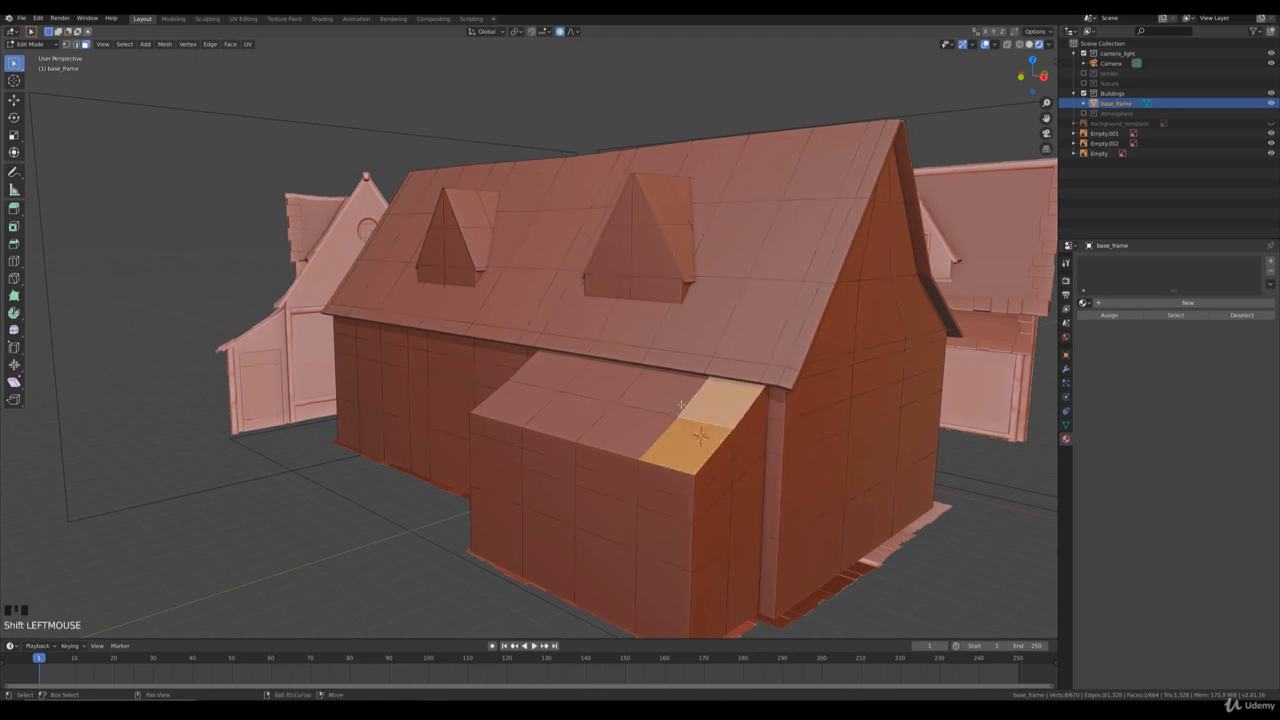
Add the remaining six faces of the lean-to roof slope to the selection
shift+click(645, 392)
shift+click(548, 372)
shift+click(500, 405)
shift+click(565, 415)
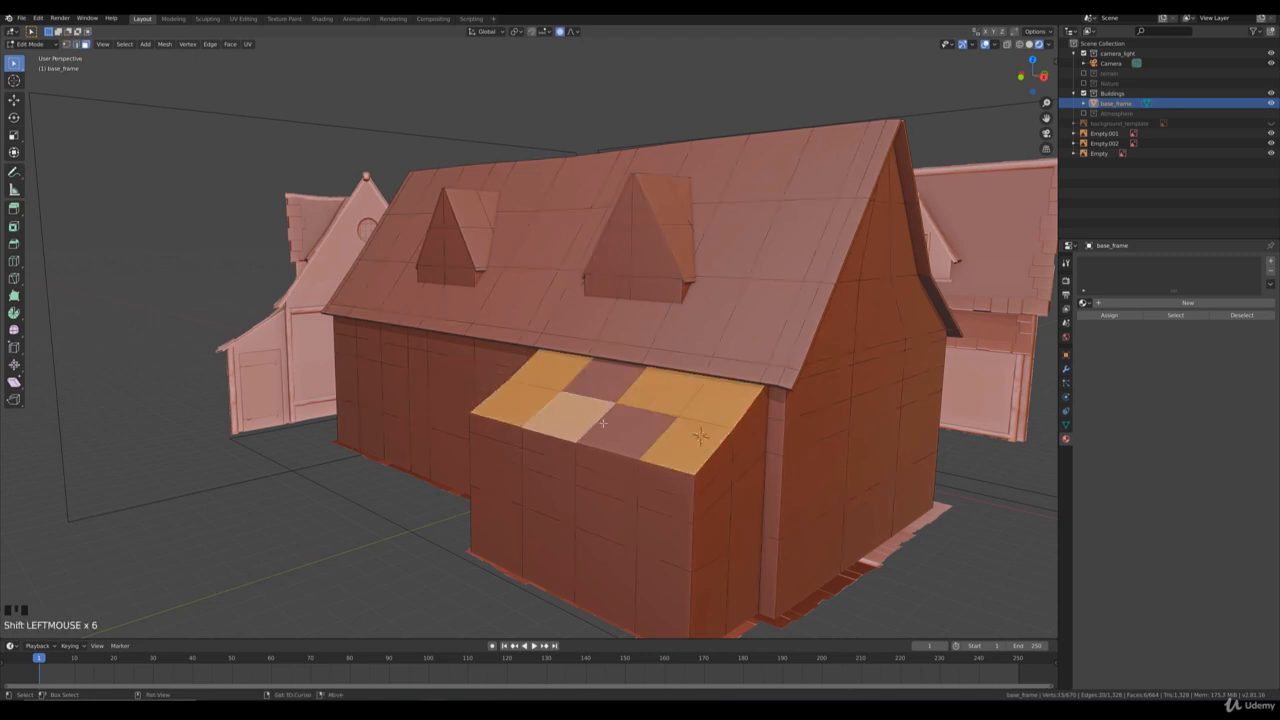
shift+click(620, 430)
shift+click(601, 380)
Extrude the selected lean-to roof faces to give the slope thickness
middle_drag(601, 380, 496, 409)
key(e)
click(578, 407)
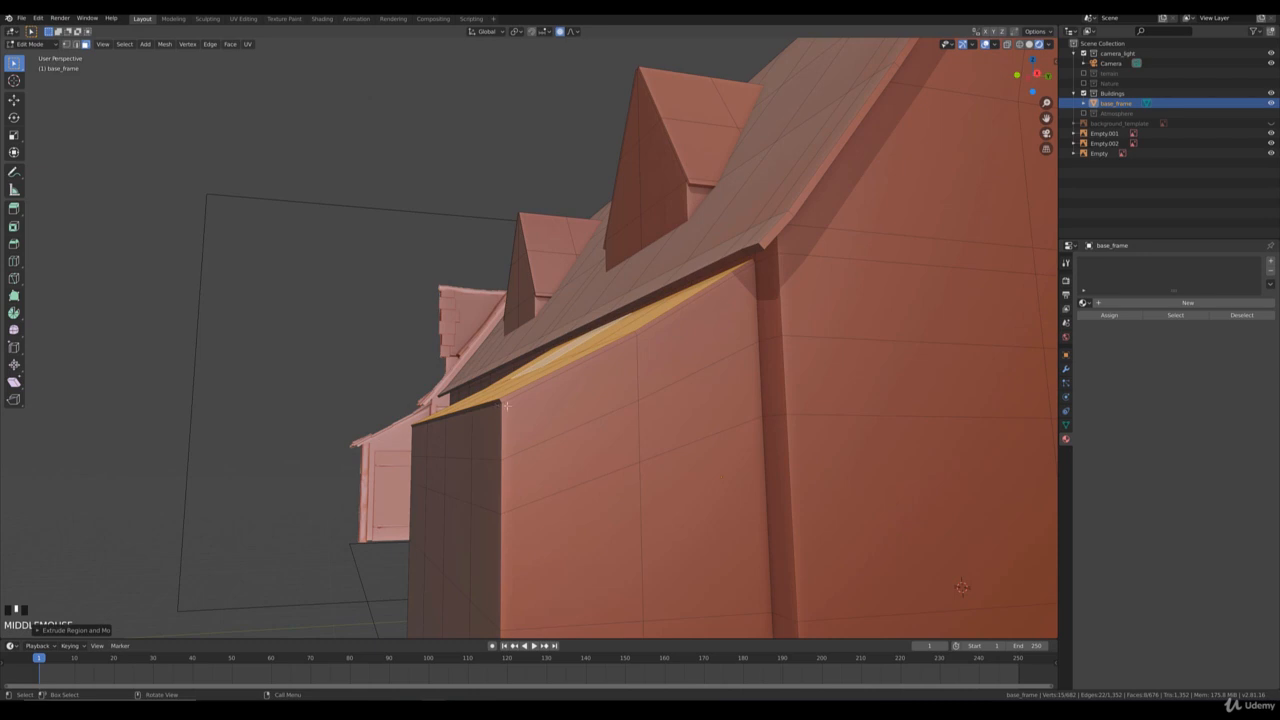
Turn off proportional editing and try to move and slide the extruded lean-to roof faces
key(g)
right_click(666, 435)
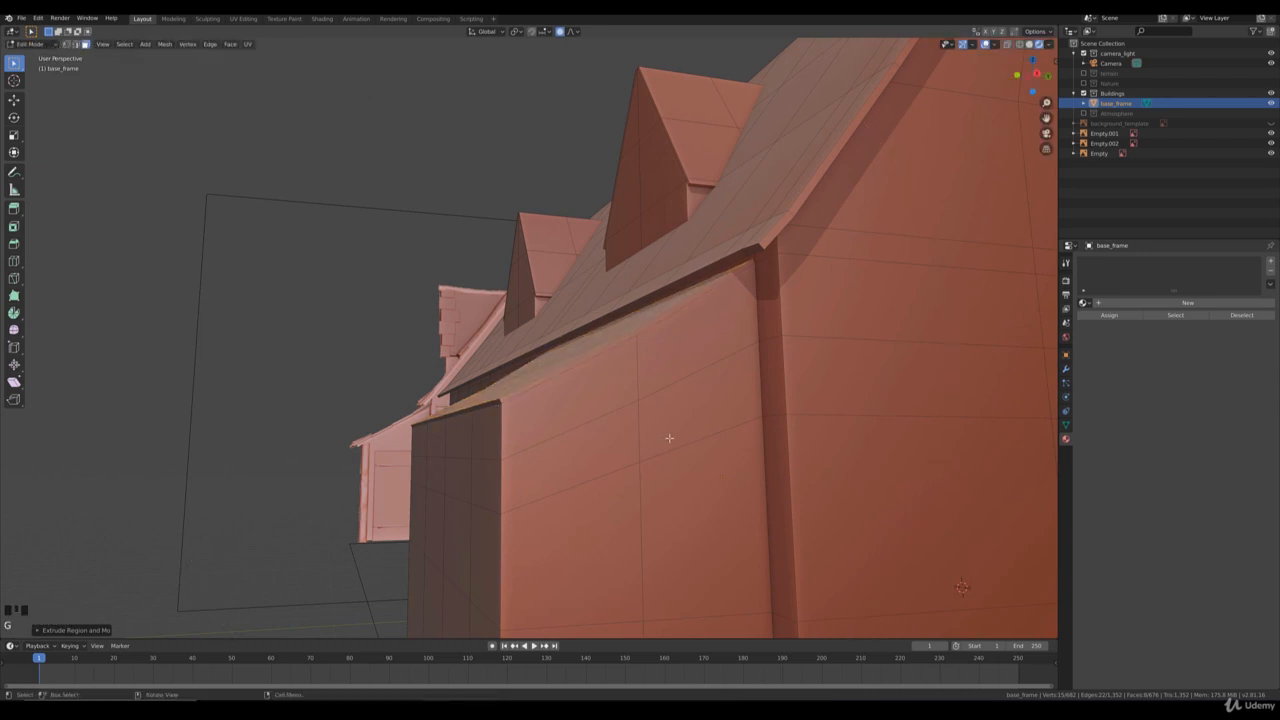
key(o)
key(g)
key(g)
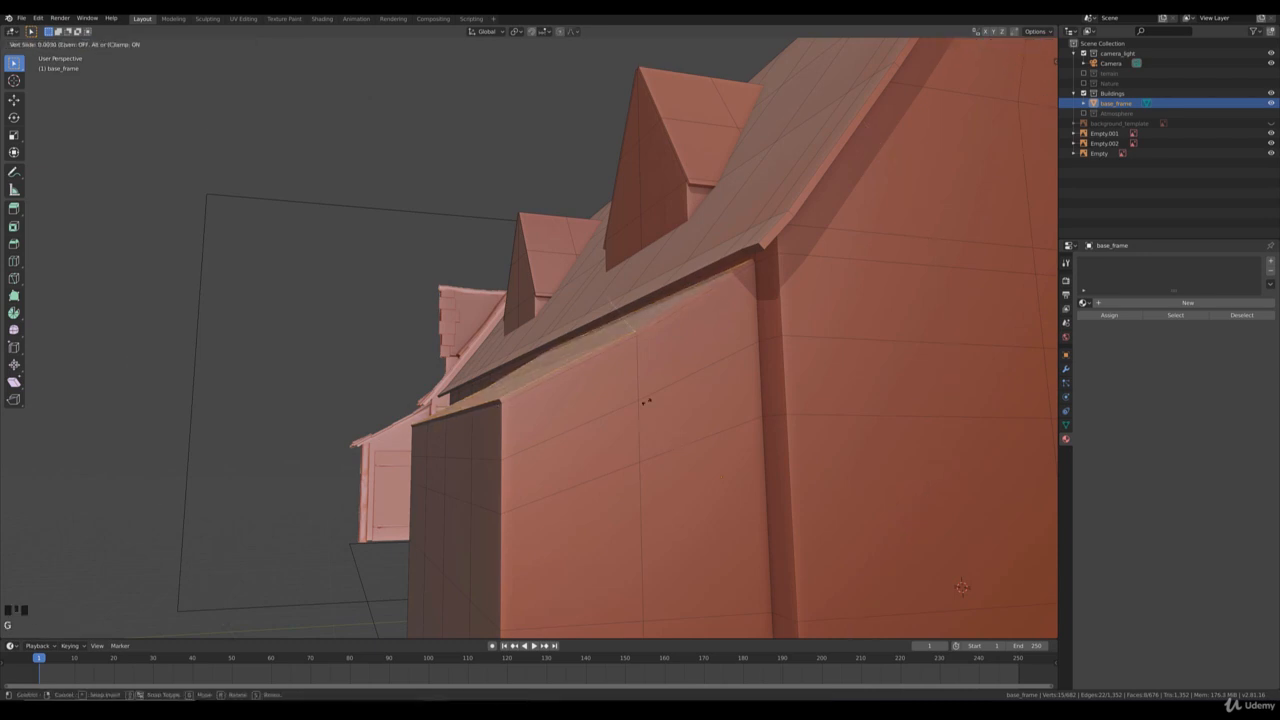
key(g)
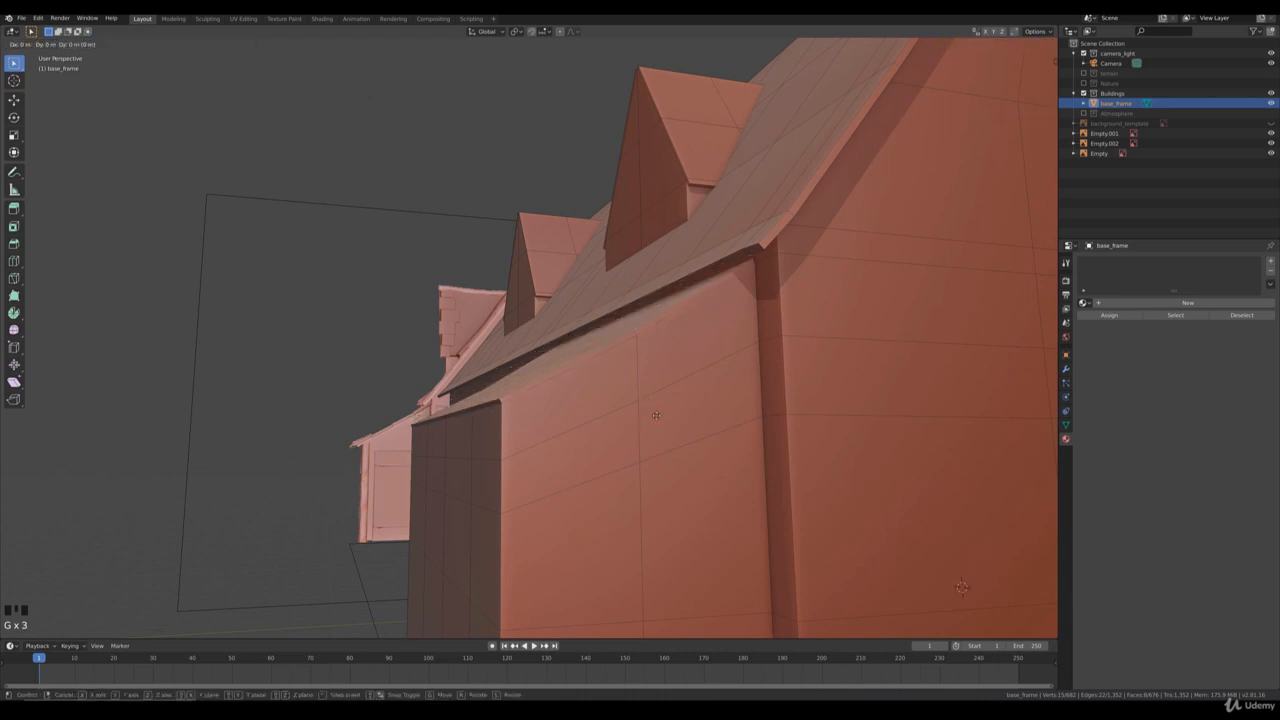
right_click(691, 445)
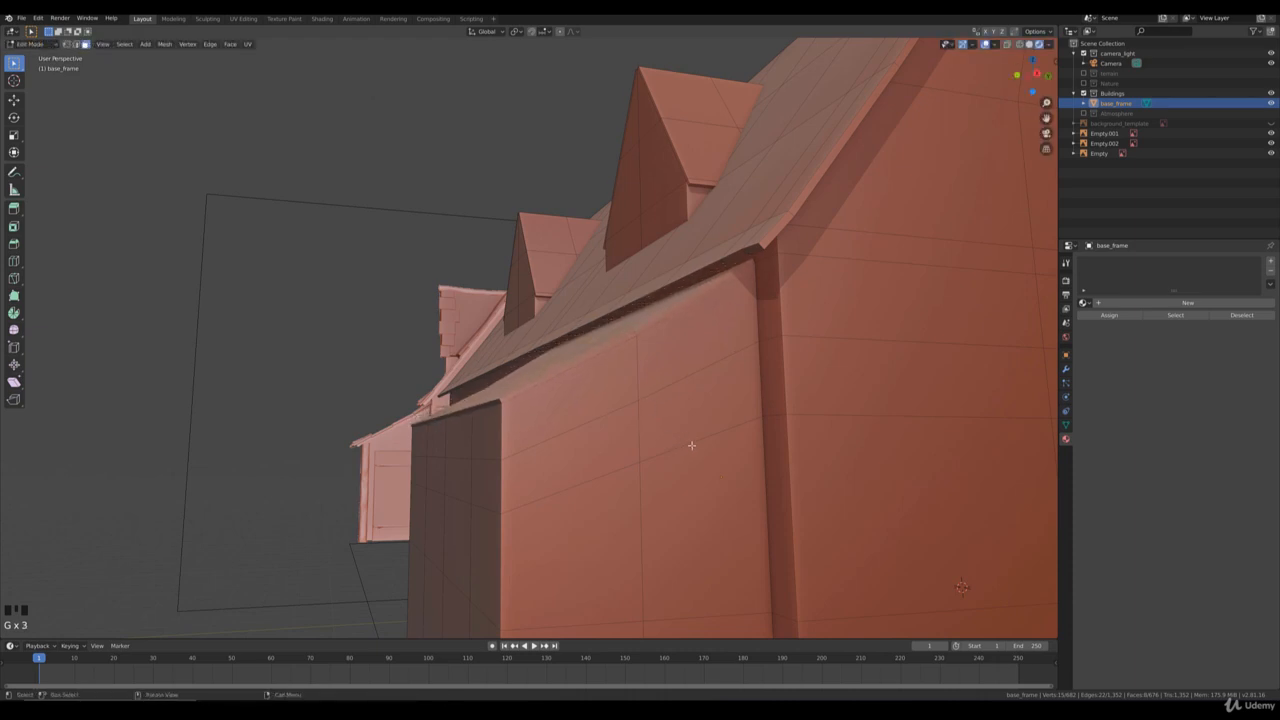
Select all eight top faces of the lean-to roof slope
middle_drag(691, 445, 602, 455)
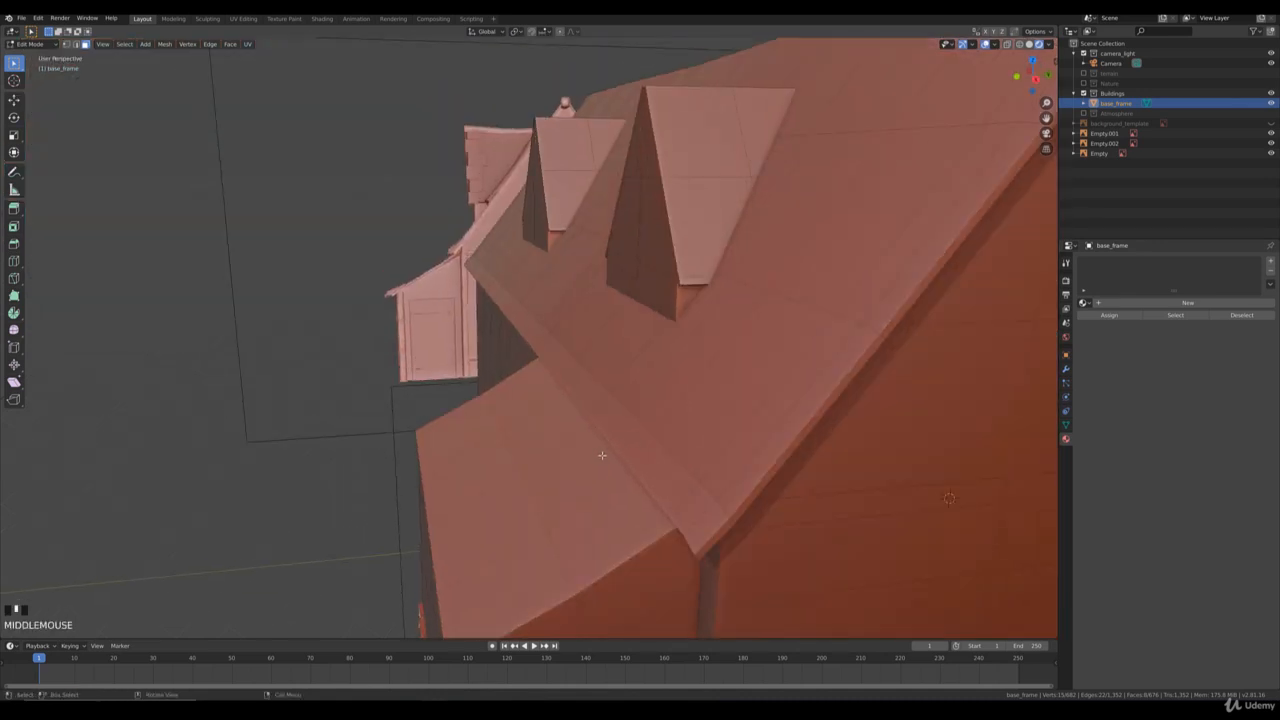
click(603, 506)
middle_drag(603, 506, 537, 506)
click(537, 513)
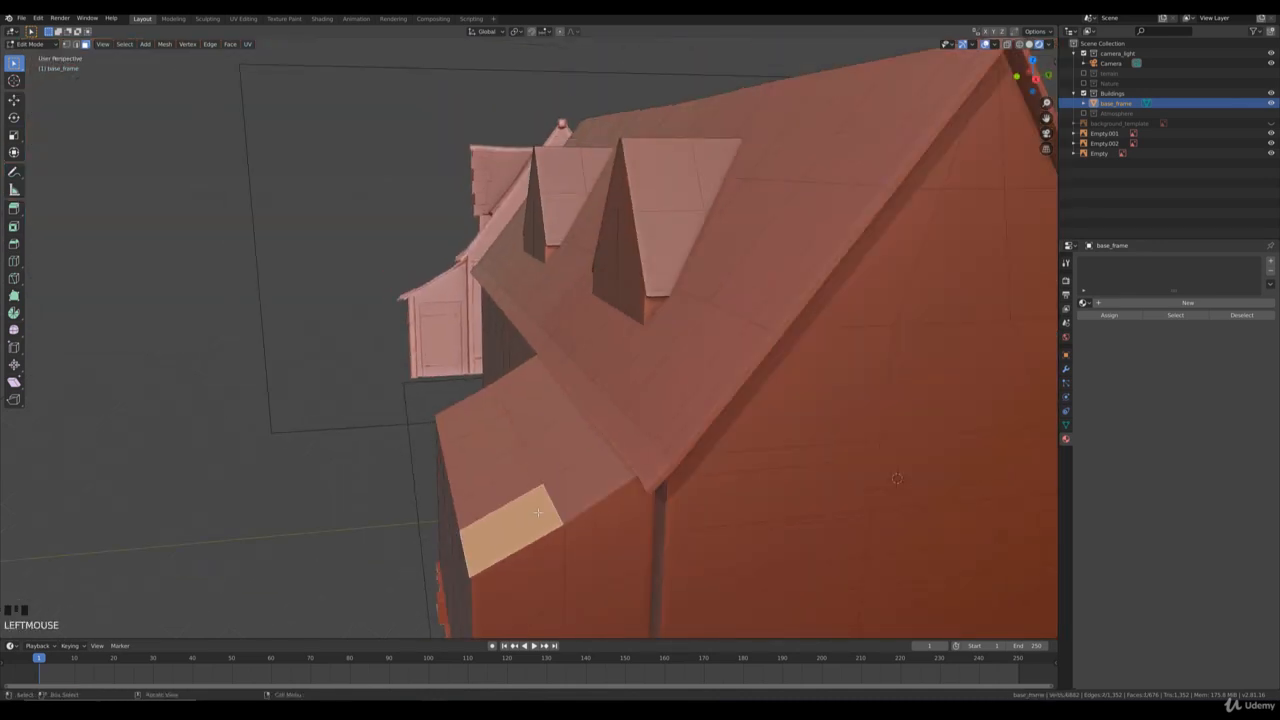
key(g)
right_click(560, 489)
shift+click(574, 494)
shift+click(563, 456)
shift+click(522, 472)
shift+click(491, 444)
shift+click(525, 412)
shift+click(512, 386)
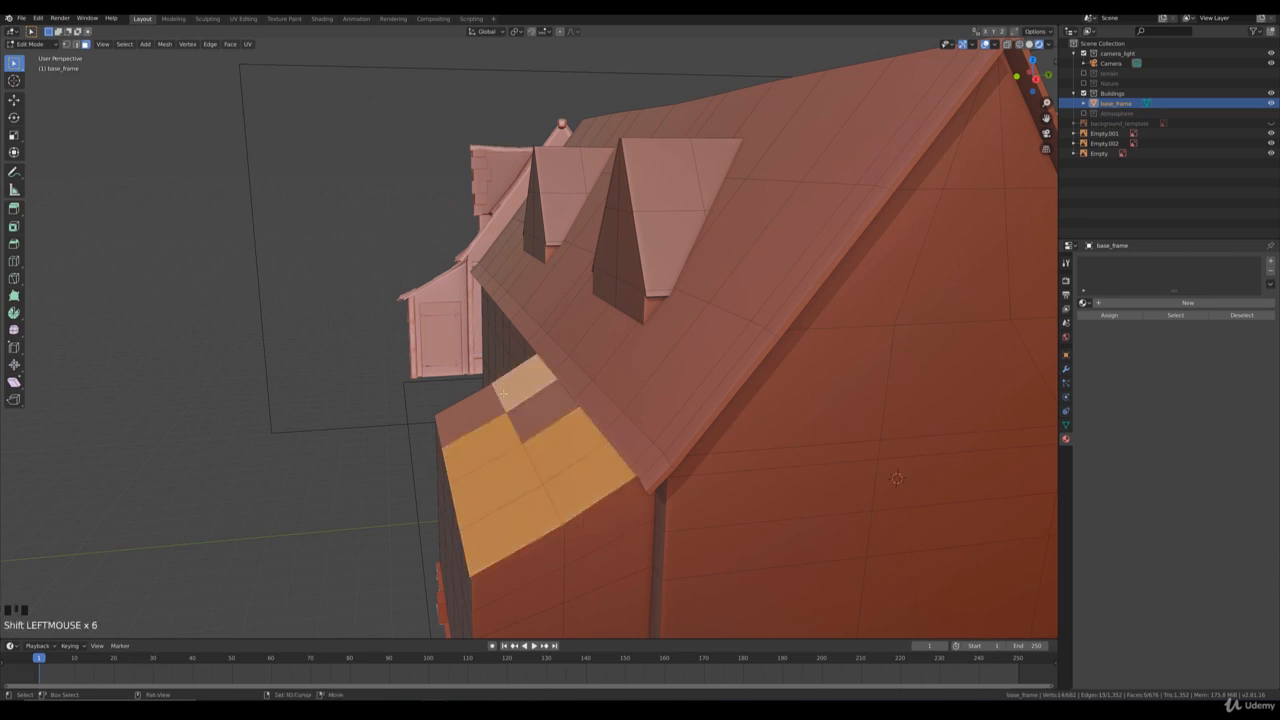
shift+click(488, 406)
shift+click(515, 410)
Raise the selected lean-to roof faces by about 0.05 m to thicken the slope
middle_drag(515, 410, 580, 422)
key(g)
key(g)
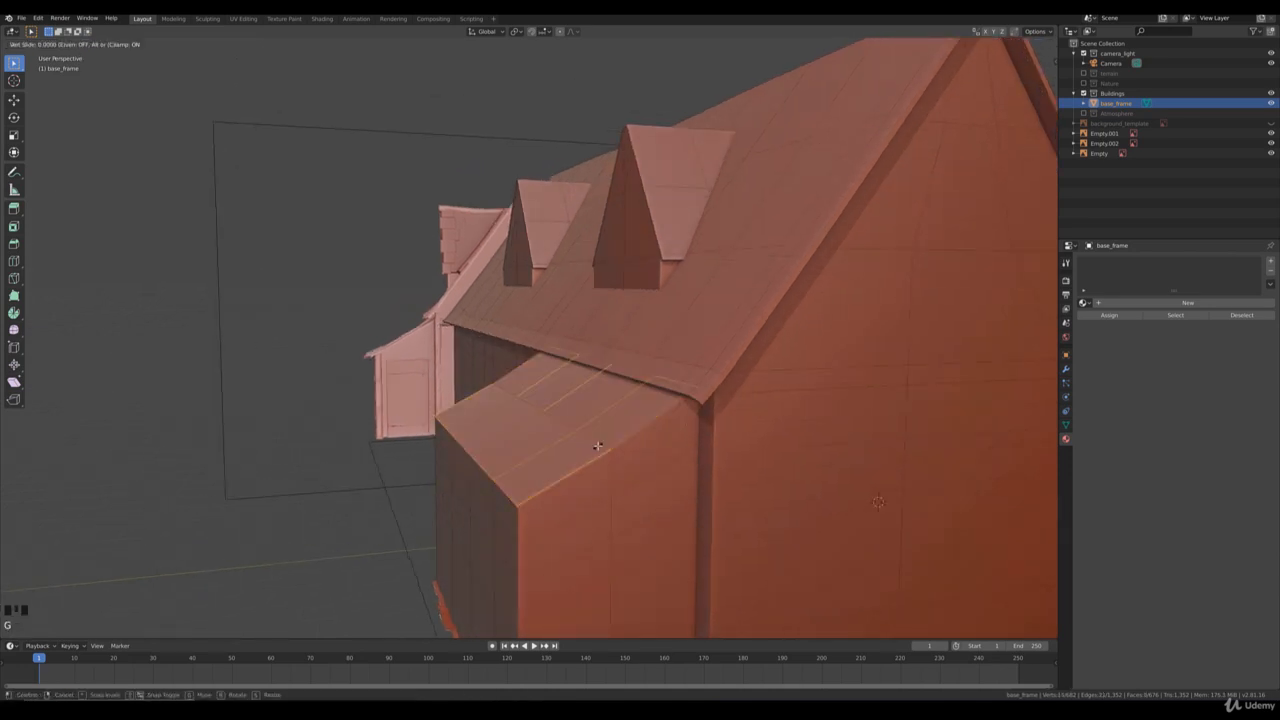
right_click(609, 469)
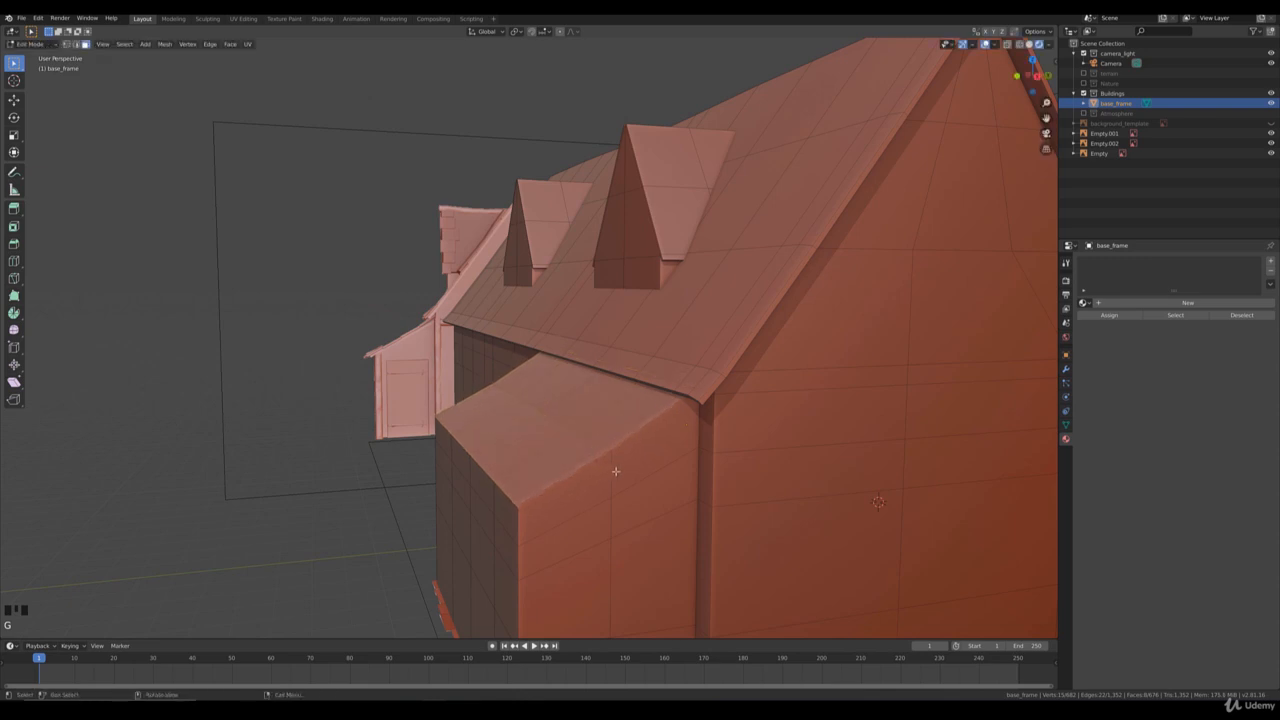
middle_drag(609, 469, 638, 460)
key(g)
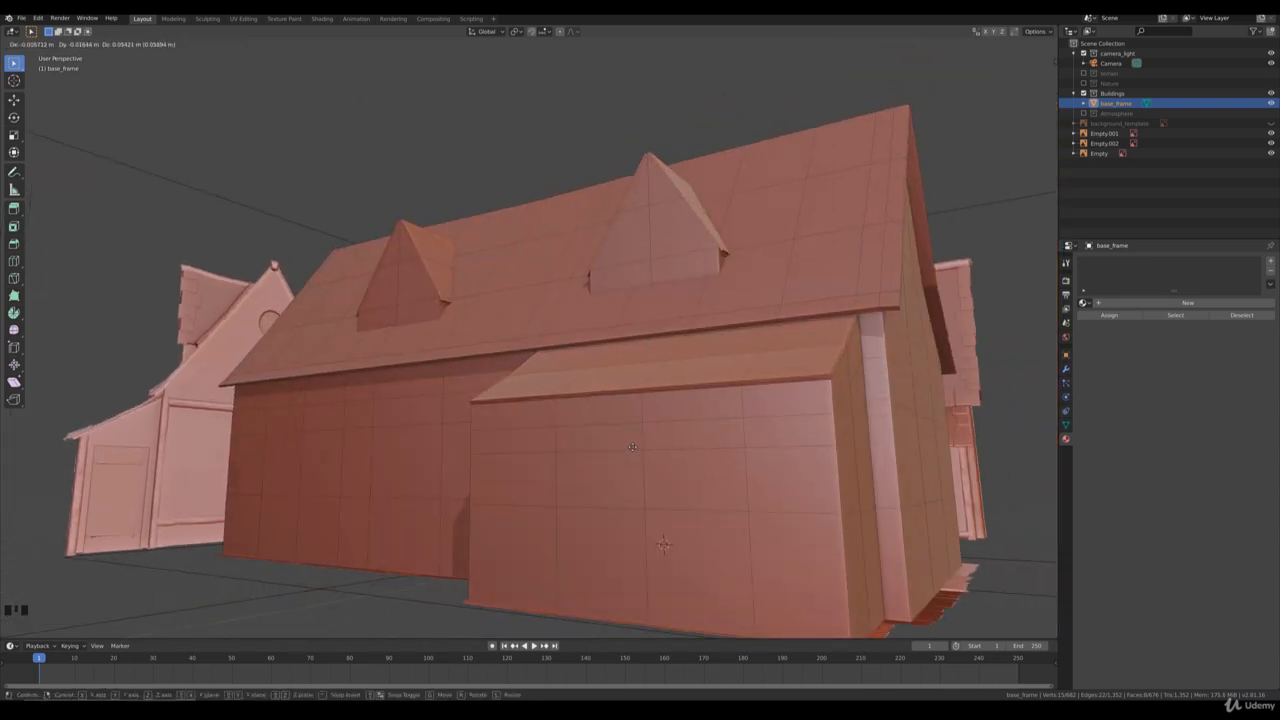
right_click(632, 453)
Select the four thin edge faces along the lean-to's lower eave and extrude them outward about 0.18 m
middle_drag(634, 451, 589, 392)
scroll(589, 392, up, 2)
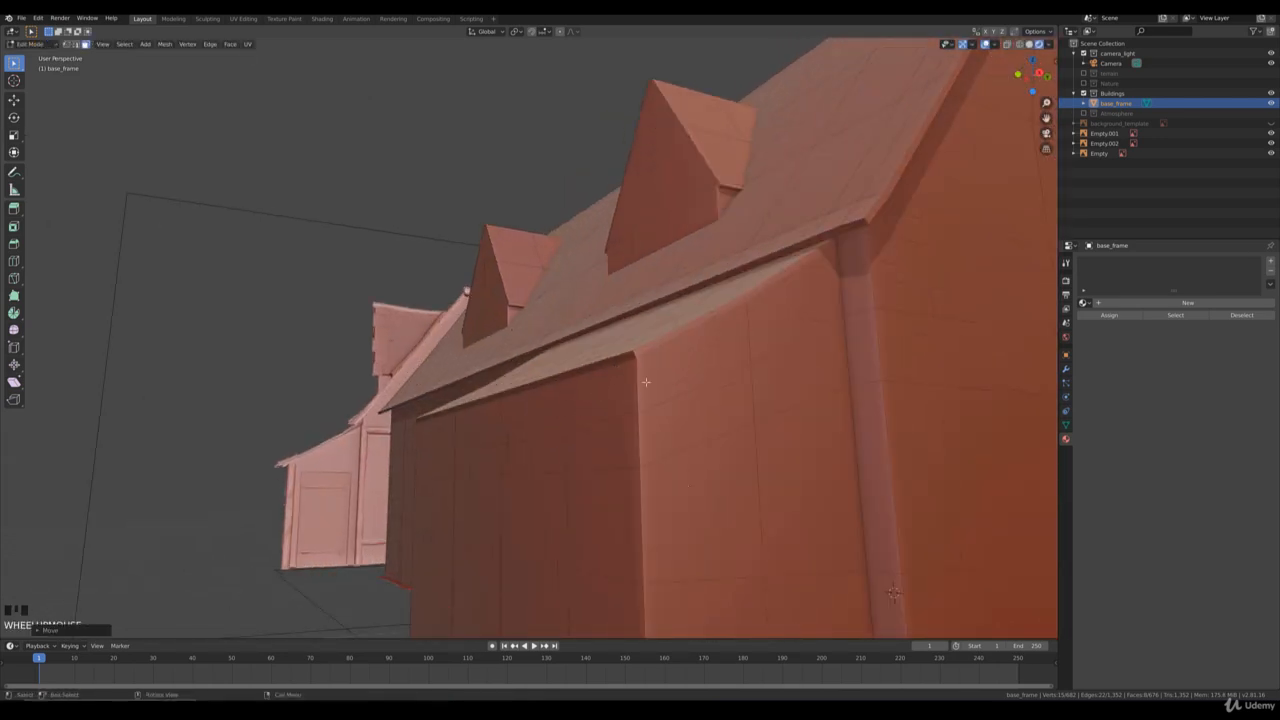
click(607, 359)
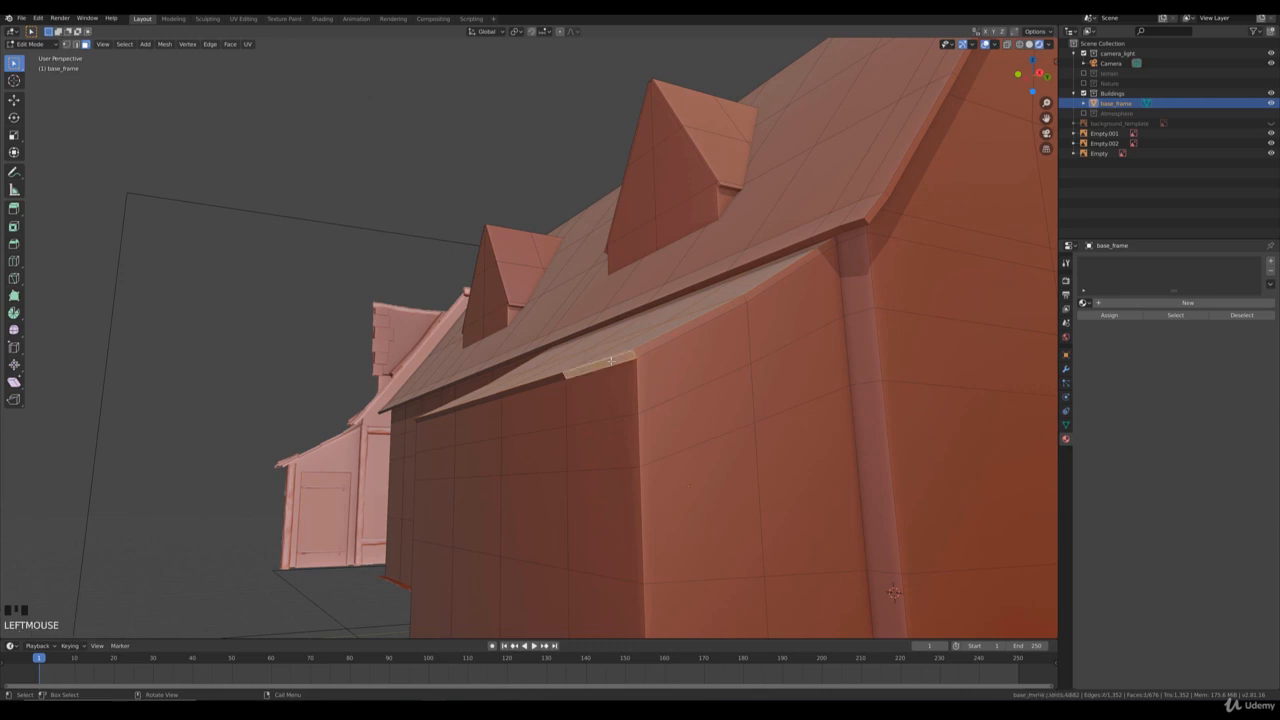
click(537, 383)
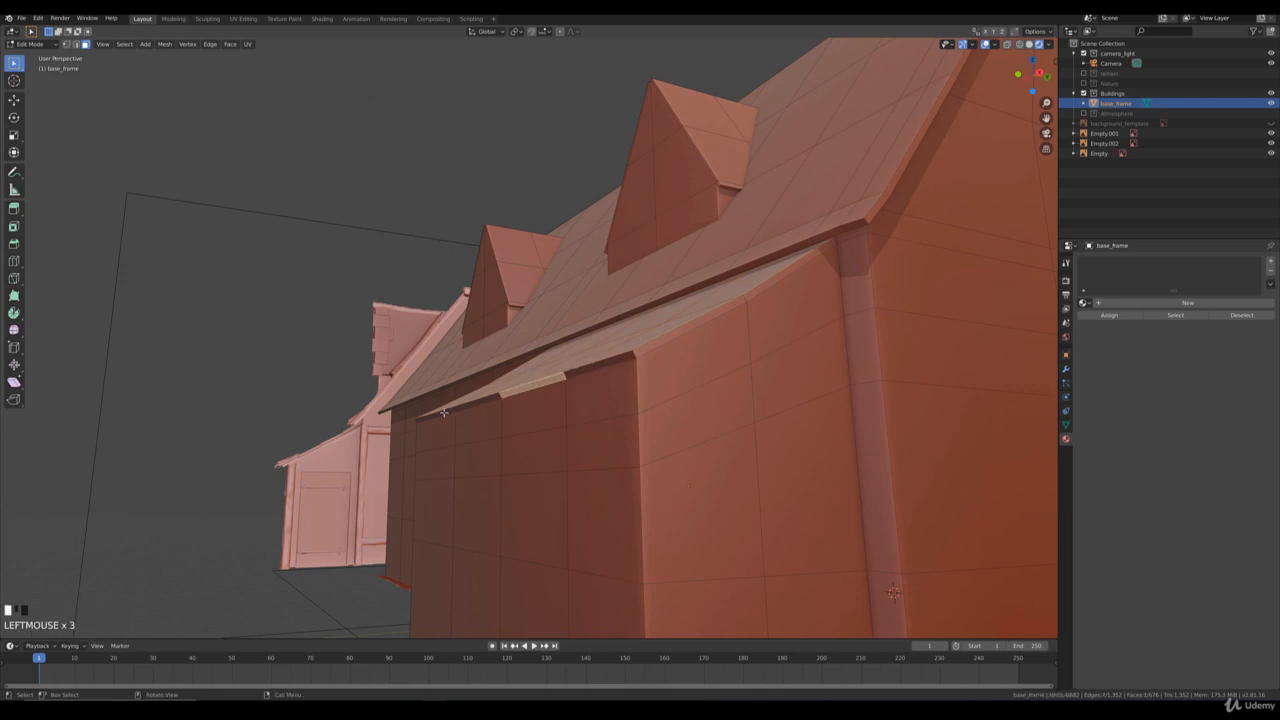
shift+click(482, 402)
shift+click(524, 388)
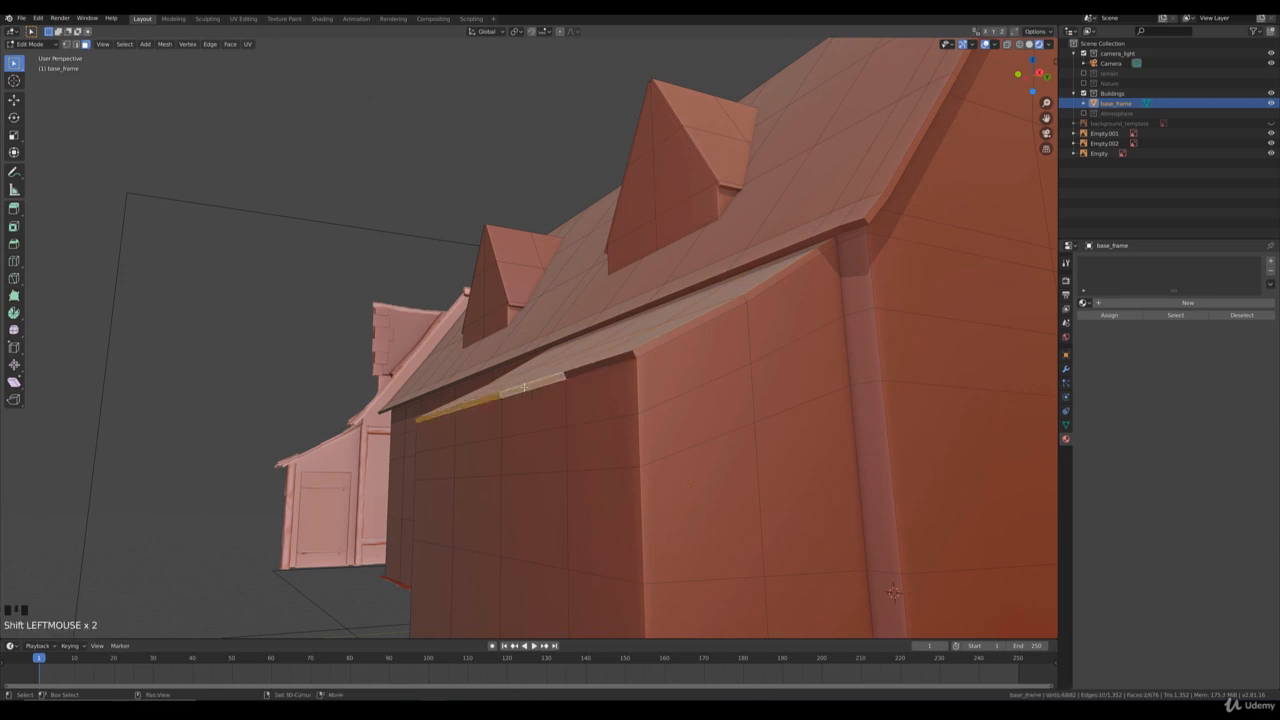
shift+click(585, 367)
key(e)
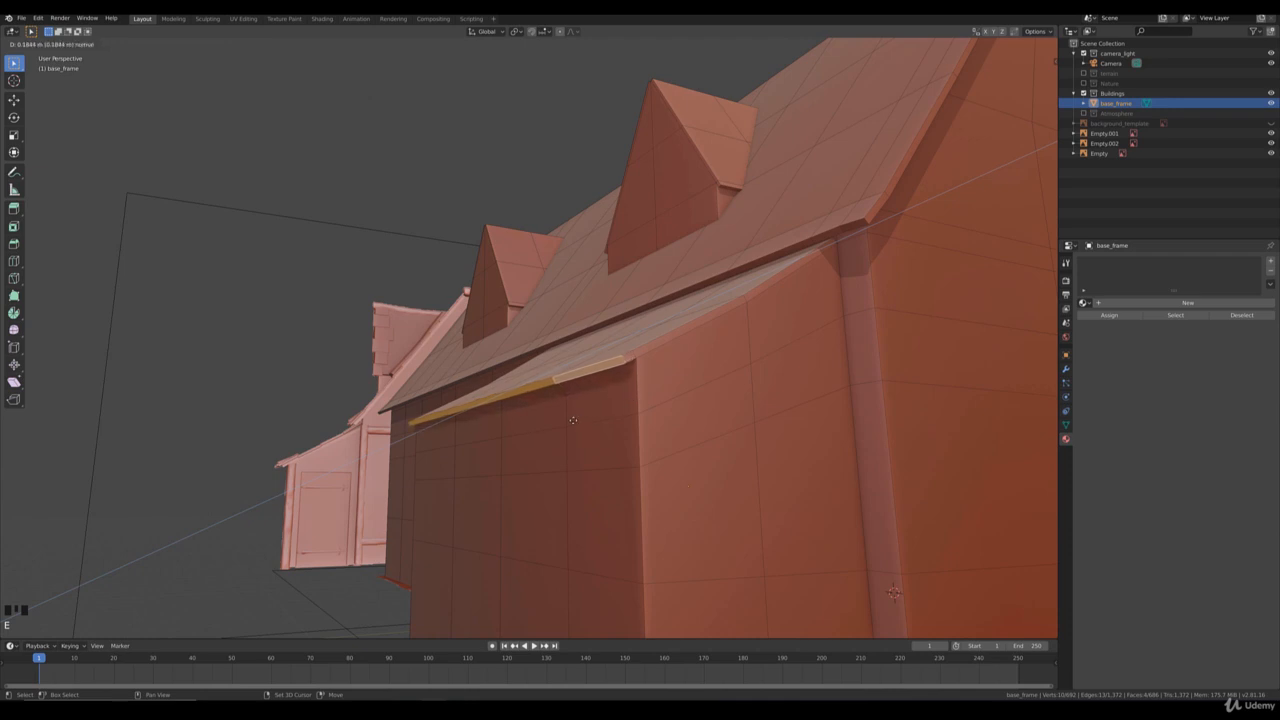
click(573, 420)
Select the three thin roof edge faces on the lean-to's side nearest the gable wall and extrude them into an overhang
click(782, 281)
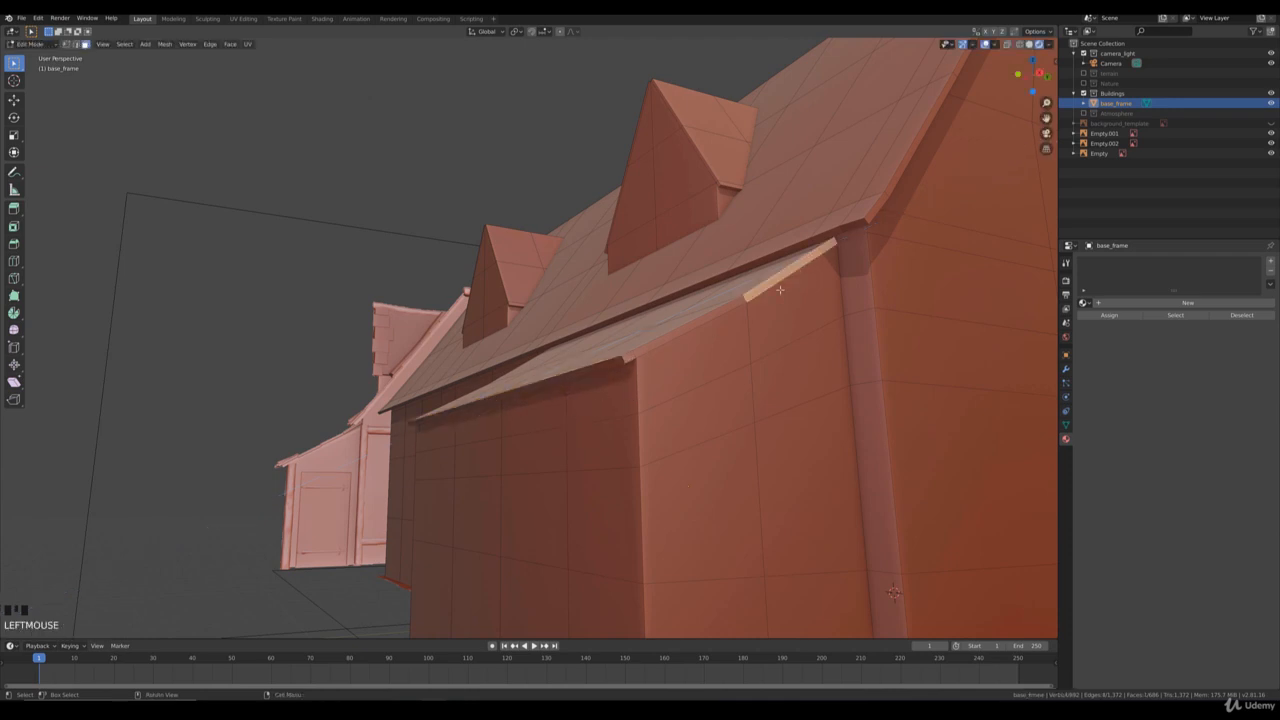
shift+click(699, 319)
shift+click(631, 357)
key(e)
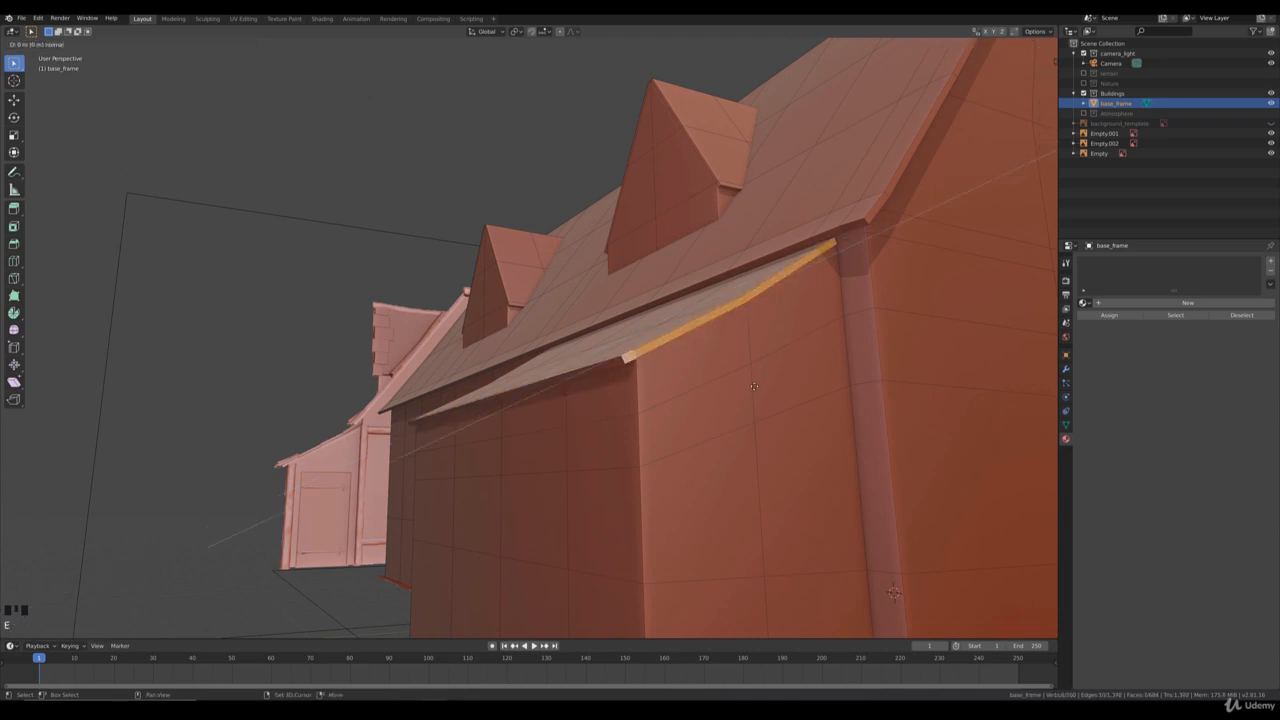
click(800, 380)
Extrude the three roof edge faces on the lean-to's opposite side into a matching overhang and return to Object Mode
middle_drag(803, 380, 837, 371)
middle_drag(740, 386, 535, 368)
scroll(519, 365, up, 2)
click(588, 404)
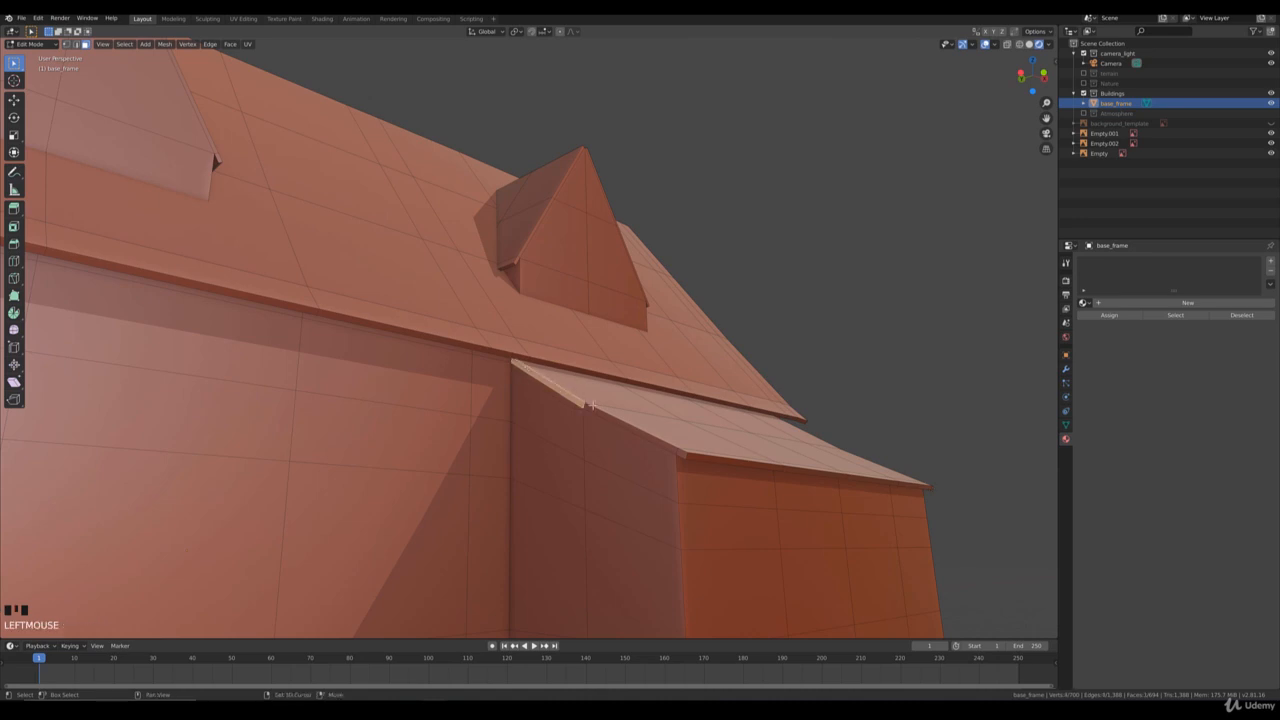
shift+click(640, 432)
shift+click(683, 454)
middle_drag(704, 452, 673, 444)
key(e)
click(603, 446)
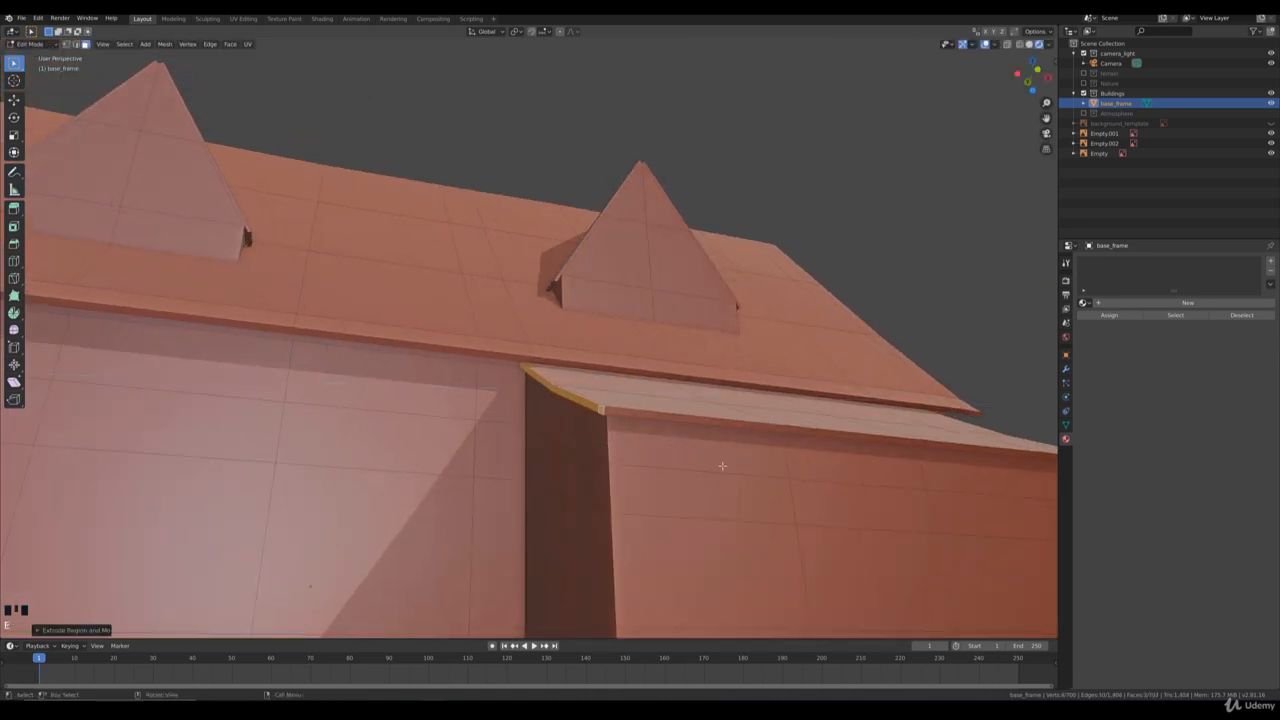
scroll(722, 463, down, 4)
key(Tab)
Examine the main roof, dormers and lean-to overhangs from several sides against the reference images
middle_drag(800, 409, 737, 429)
scroll(714, 391, down, 4)
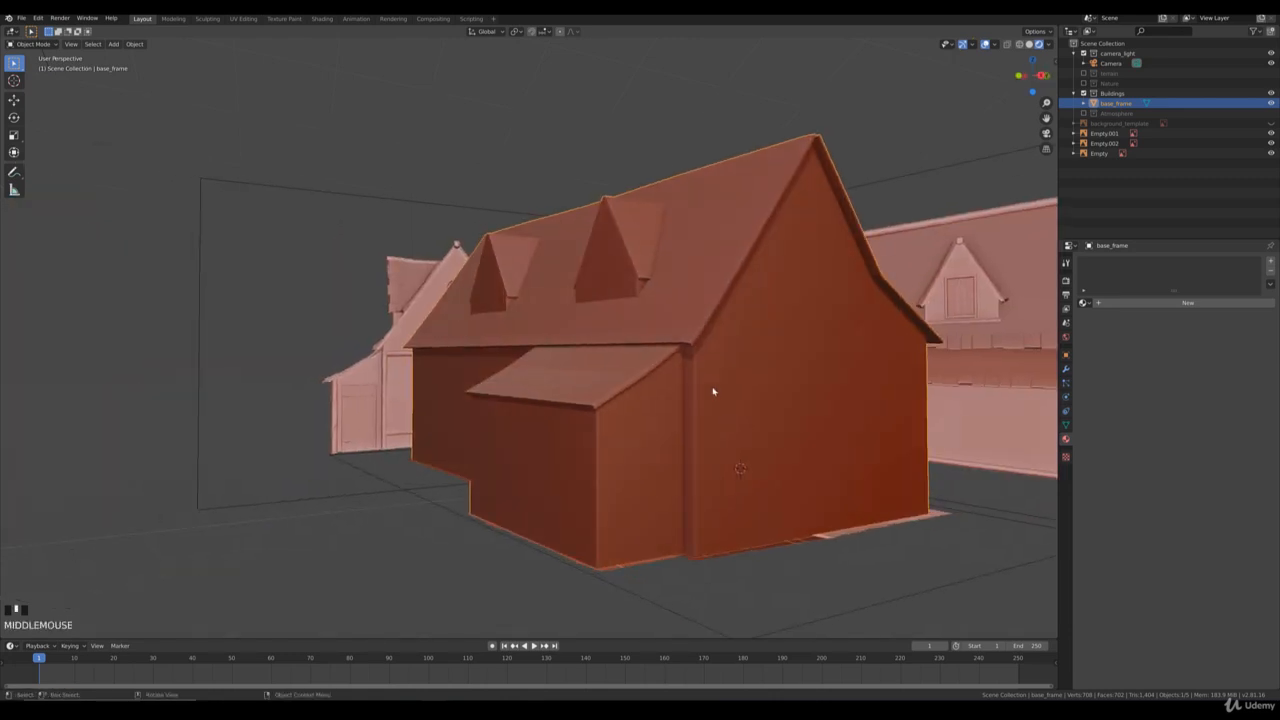
middle_drag(680, 377, 603, 406)
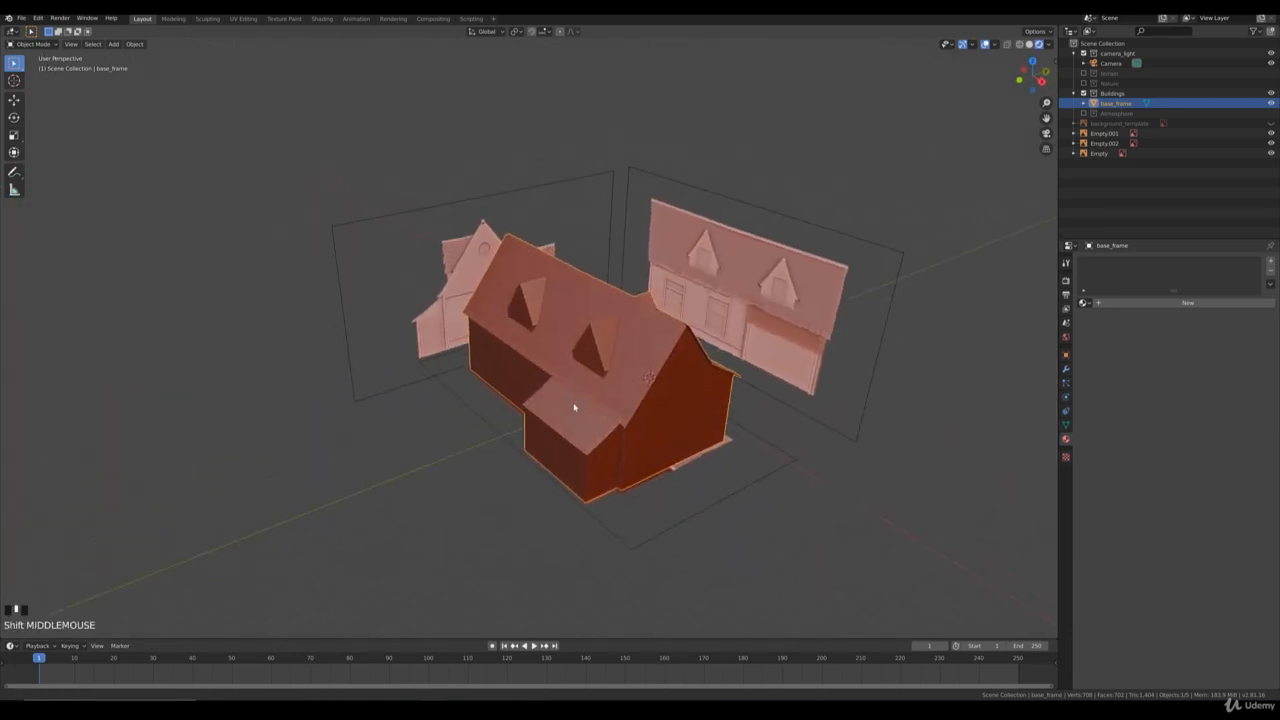
scroll(603, 406, up, 2)
middle_drag(727, 497, 591, 441)
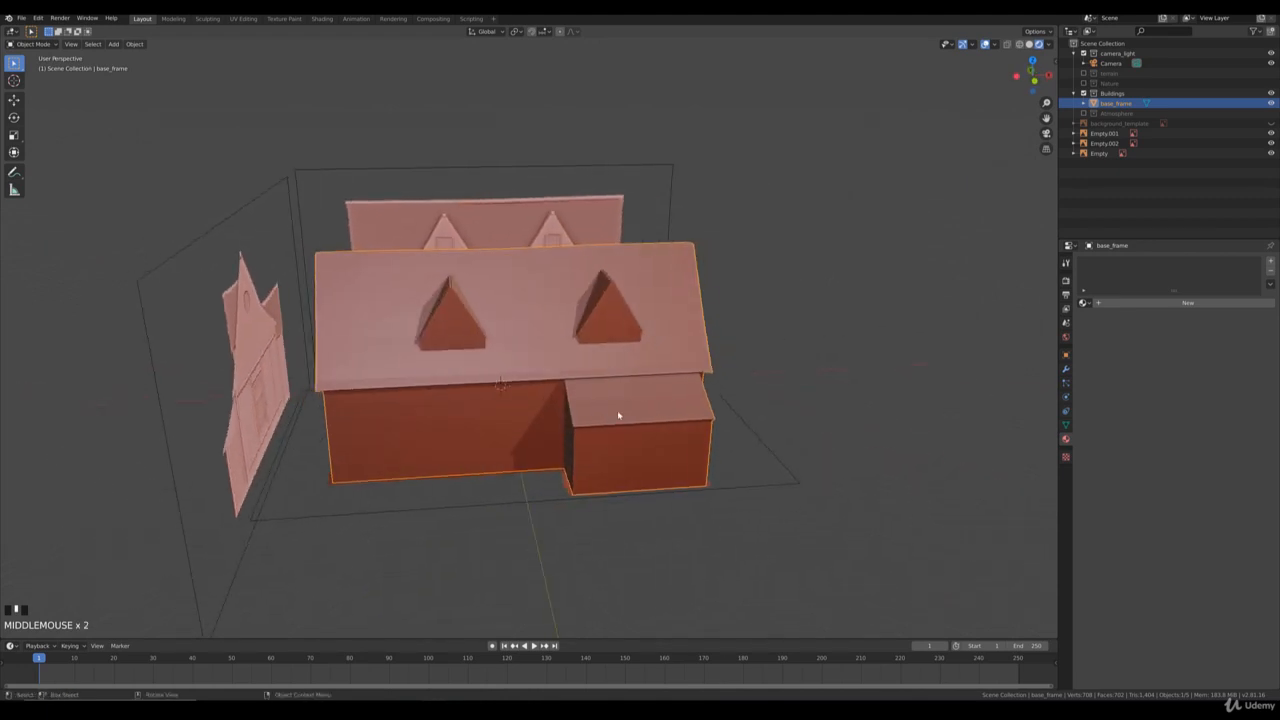
middle_drag(677, 402, 655, 416)
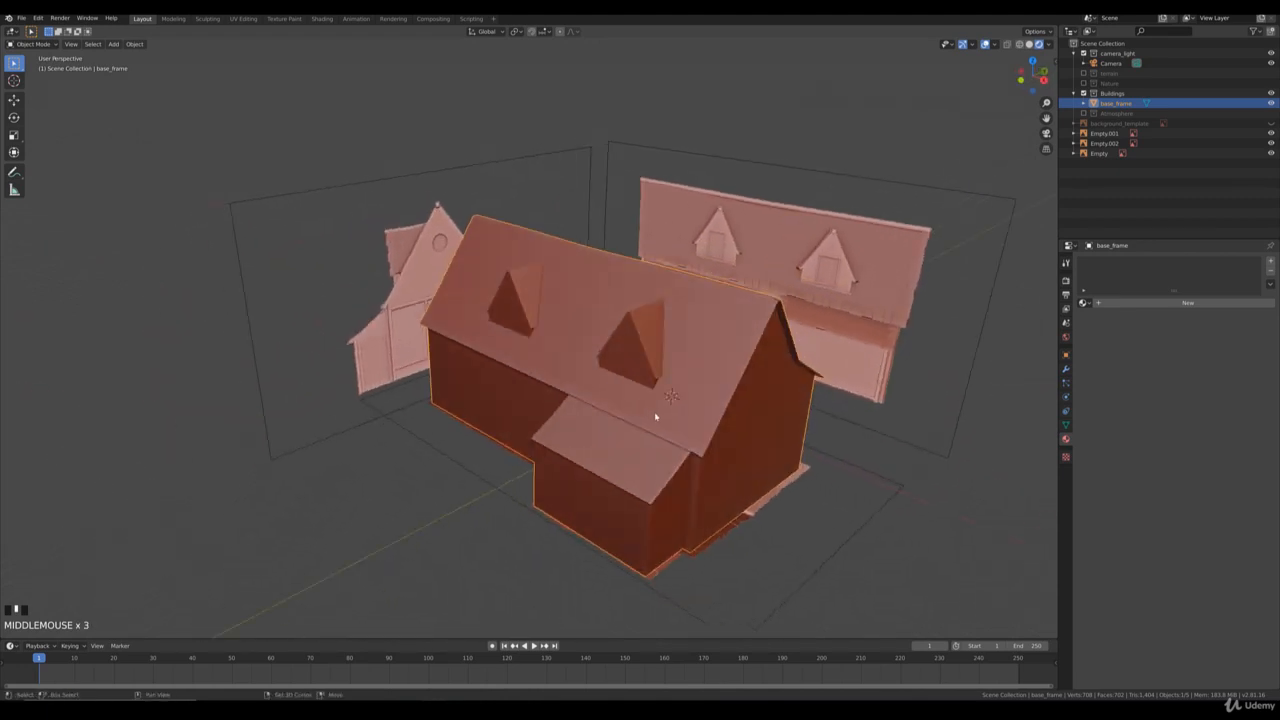
middle_drag(758, 410, 746, 411)
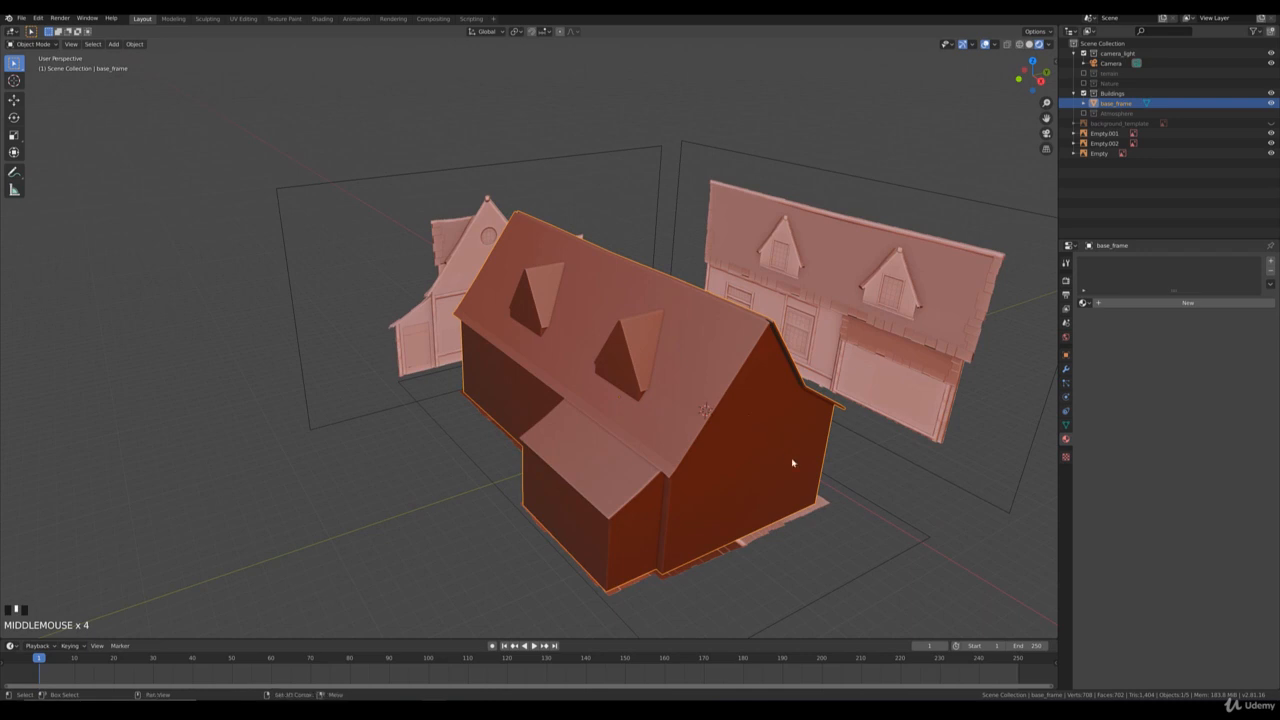
shift+middle_drag(794, 459, 760, 421)
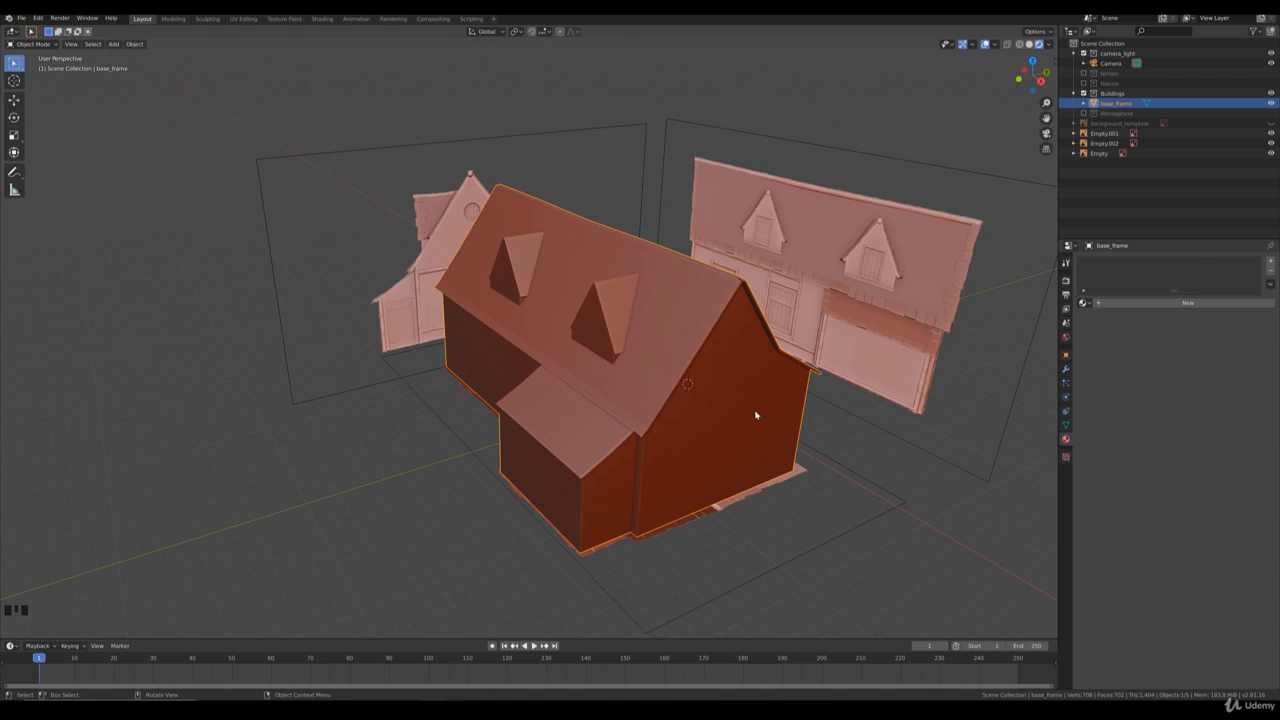
middle_drag(782, 411, 700, 366)
scroll(817, 352, up, 4)
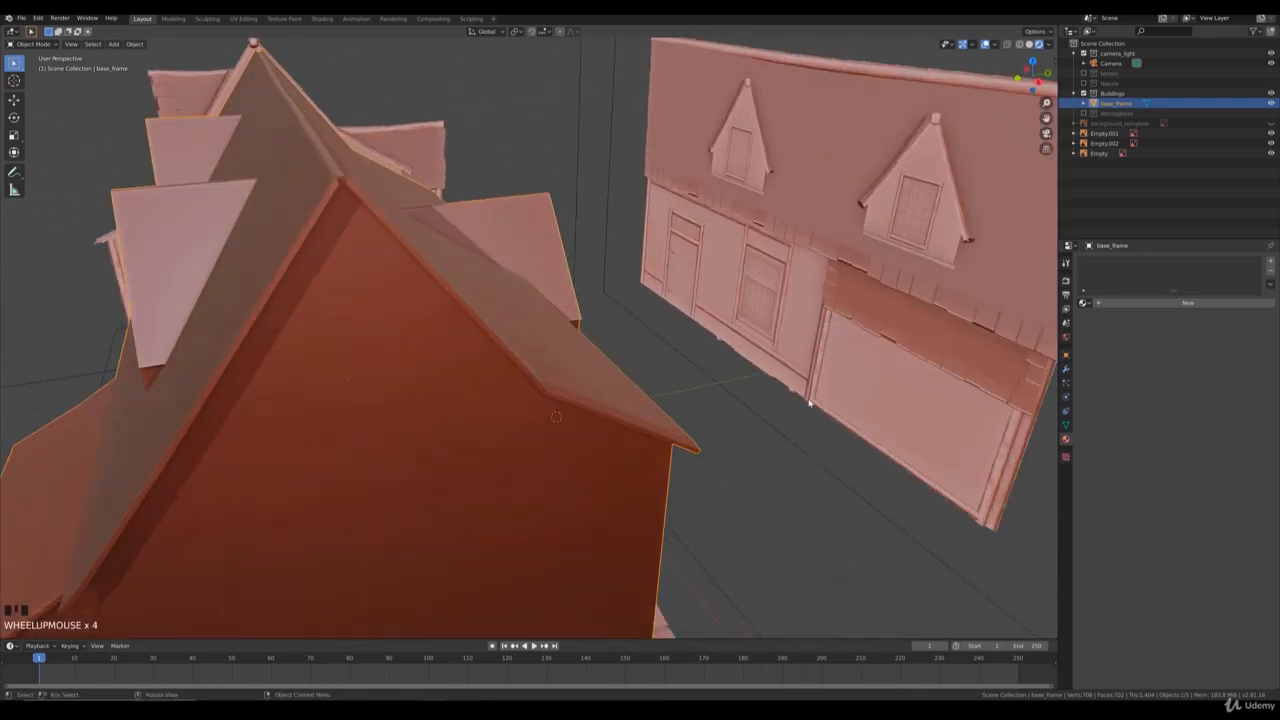
scroll(800, 375, down, 4)
middle_drag(680, 355, 590, 344)
shift+middle_drag(417, 408, 630, 404)
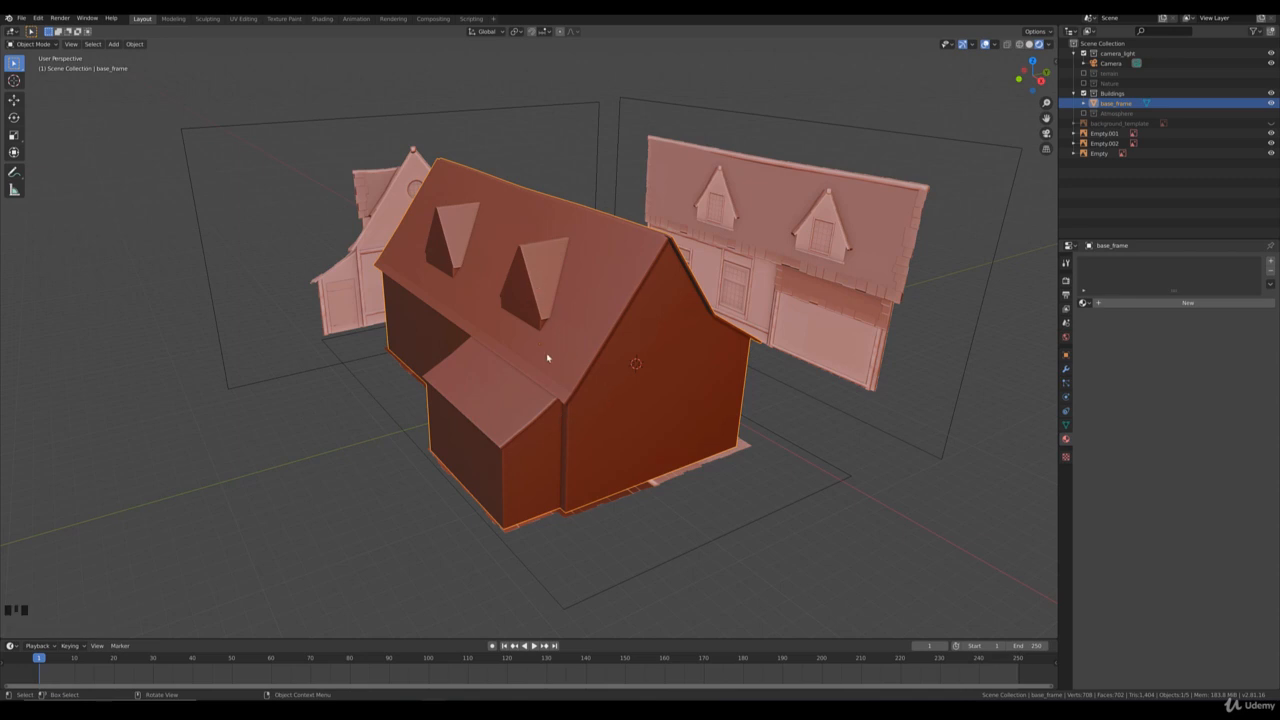
middle_drag(535, 372, 551, 371)
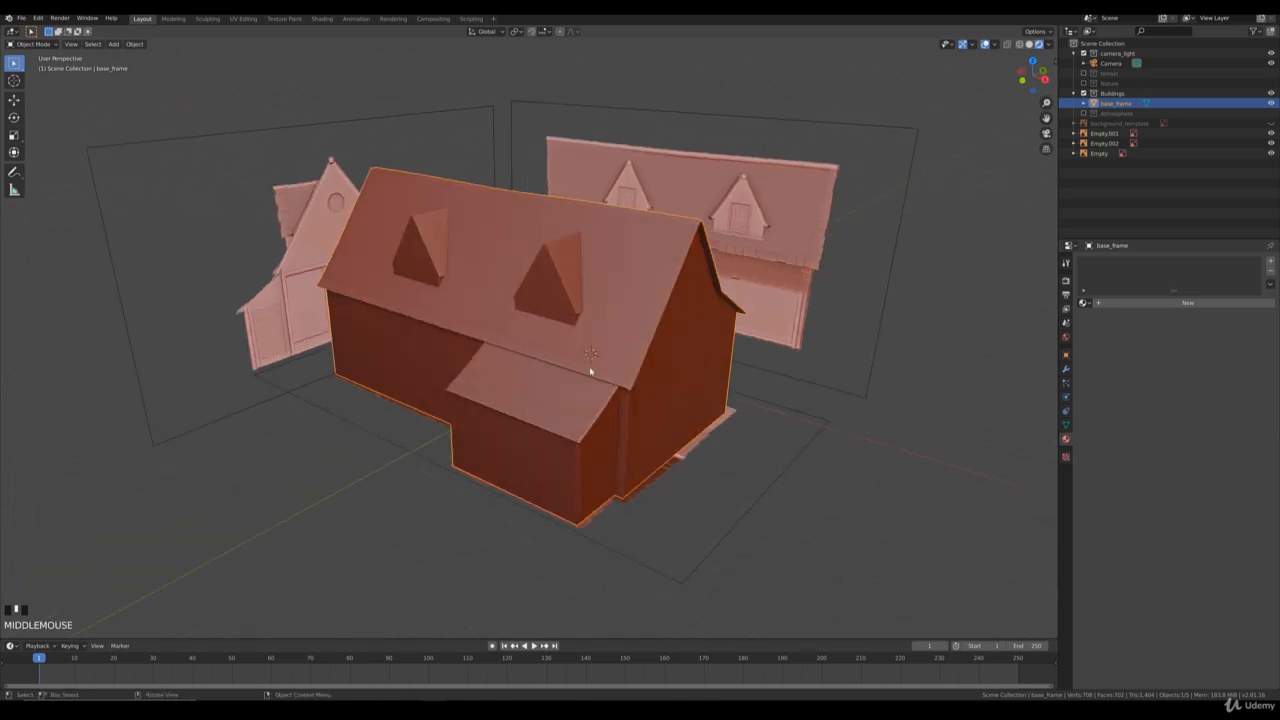